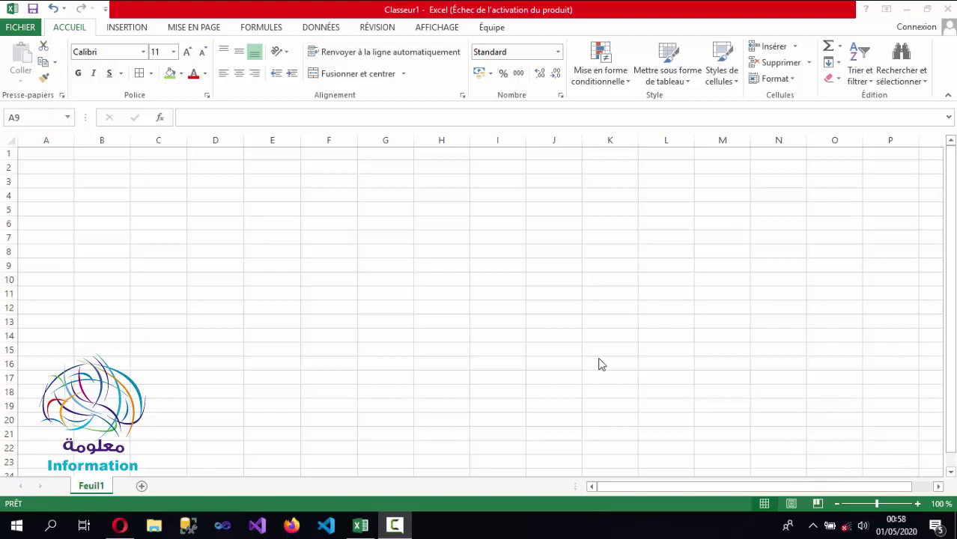
Browse the font, border, fill and text-colour options and nudge font size 11→12→11, changing nothing
{"action": "left_click", "coordinate": [142, 52]}
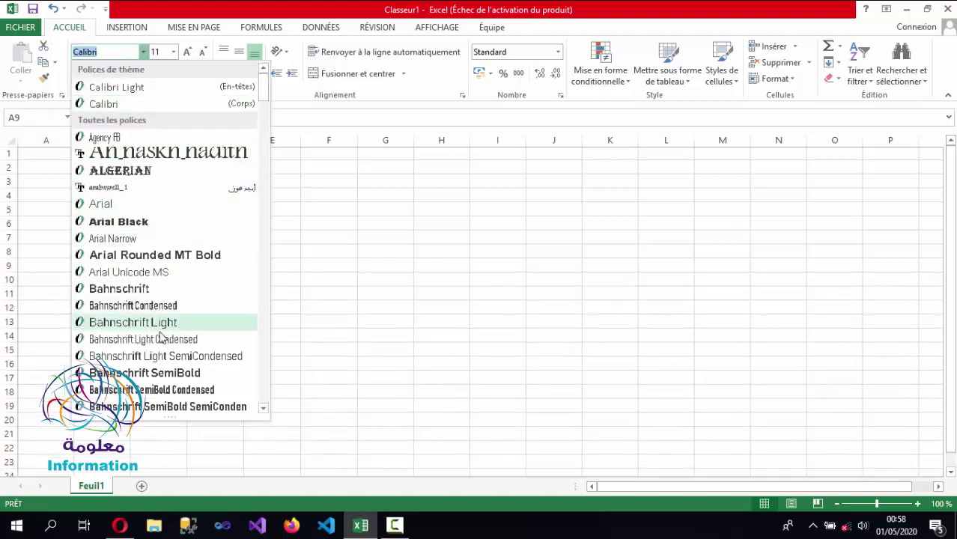
{"action": "left_click", "coordinate": [307, 171]}
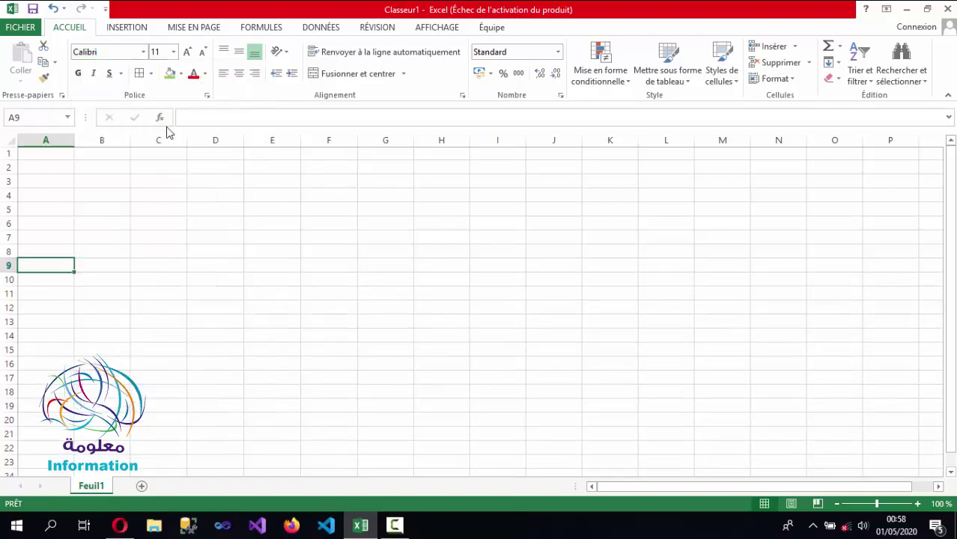
{"action": "left_click", "coordinate": [151, 74]}
{"action": "left_click", "coordinate": [113, 219]}
{"action": "left_click", "coordinate": [181, 77]}
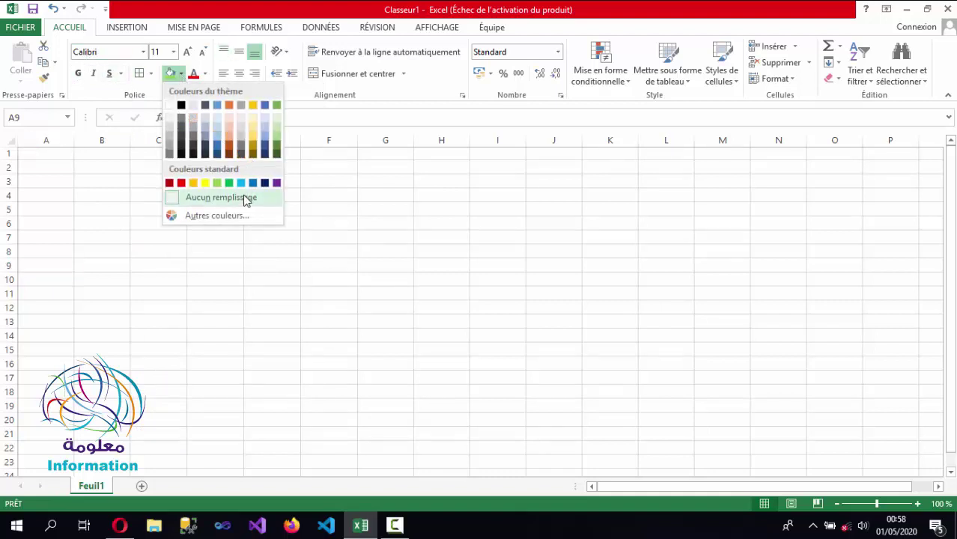
{"action": "left_click", "coordinate": [279, 198]}
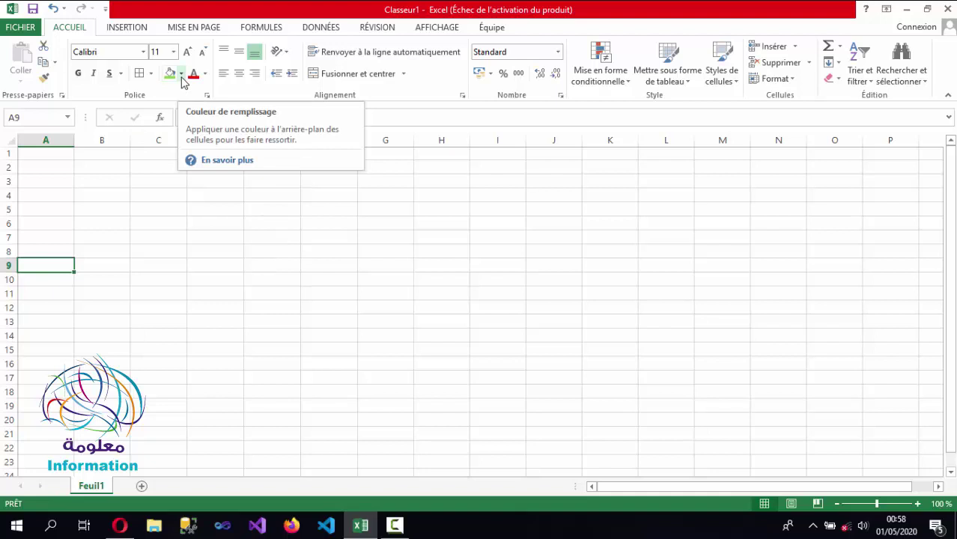
{"action": "left_click", "coordinate": [206, 74]}
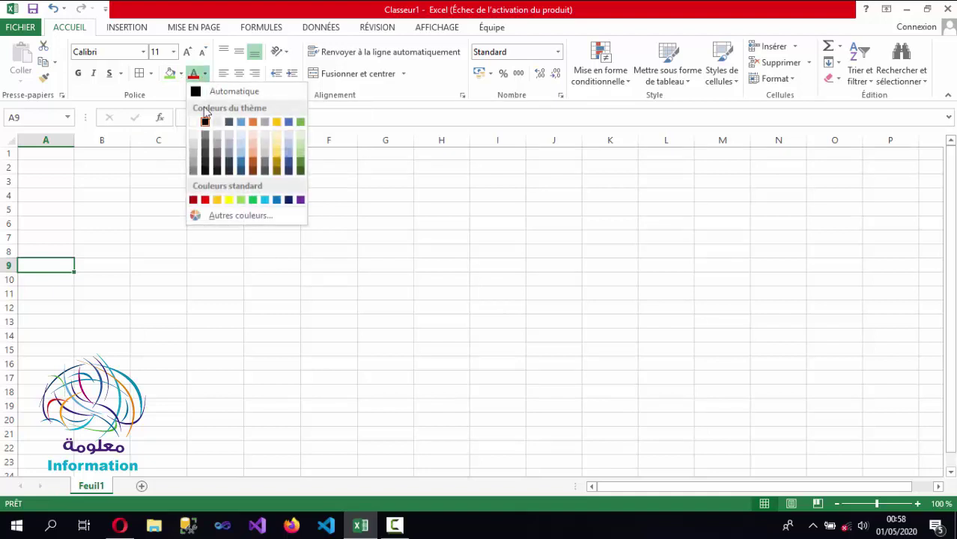
{"action": "left_click", "coordinate": [189, 53]}
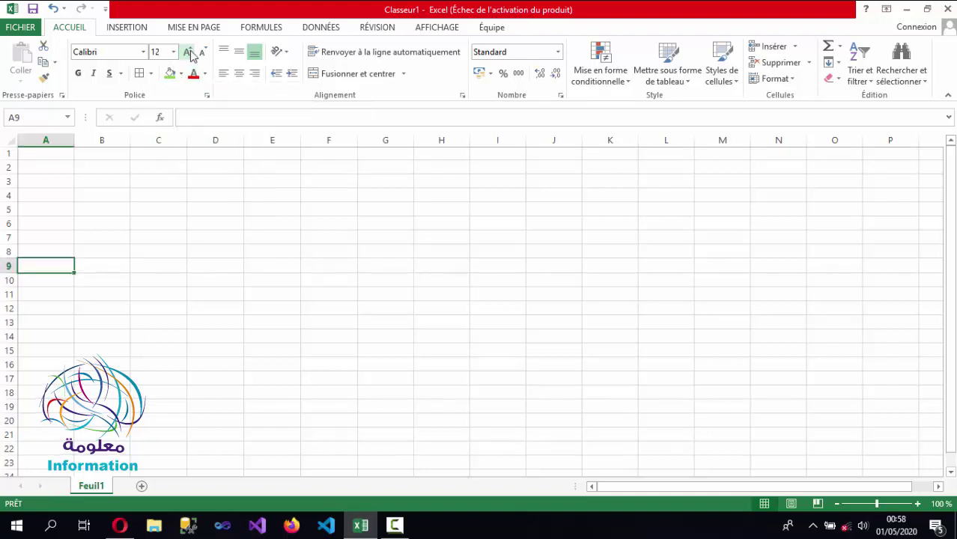
{"action": "left_click", "coordinate": [201, 53]}
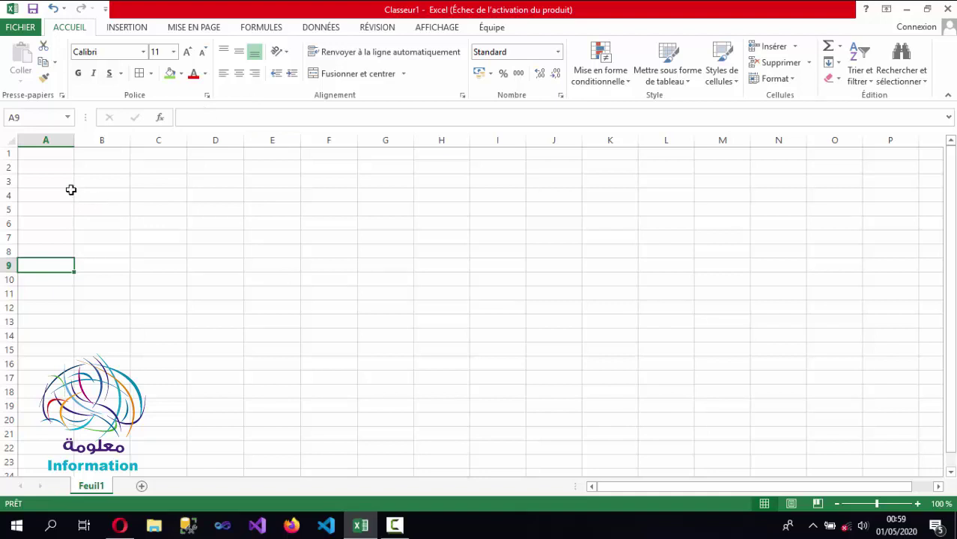
Enter 15 in cell C3, then delete it again
{"action": "left_click", "coordinate": [9, 154]}
{"action": "left_click", "coordinate": [159, 181]}
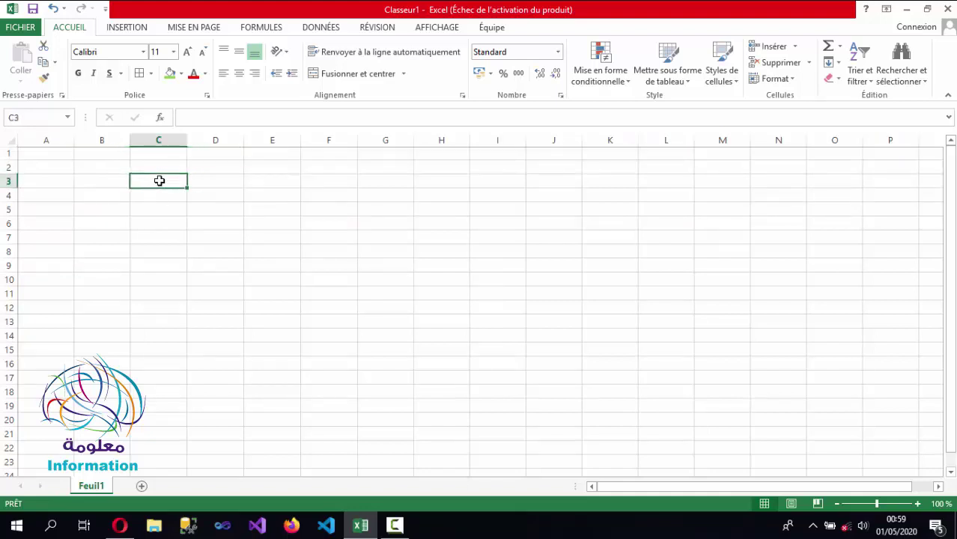
{"action": "type", "text": "15"}
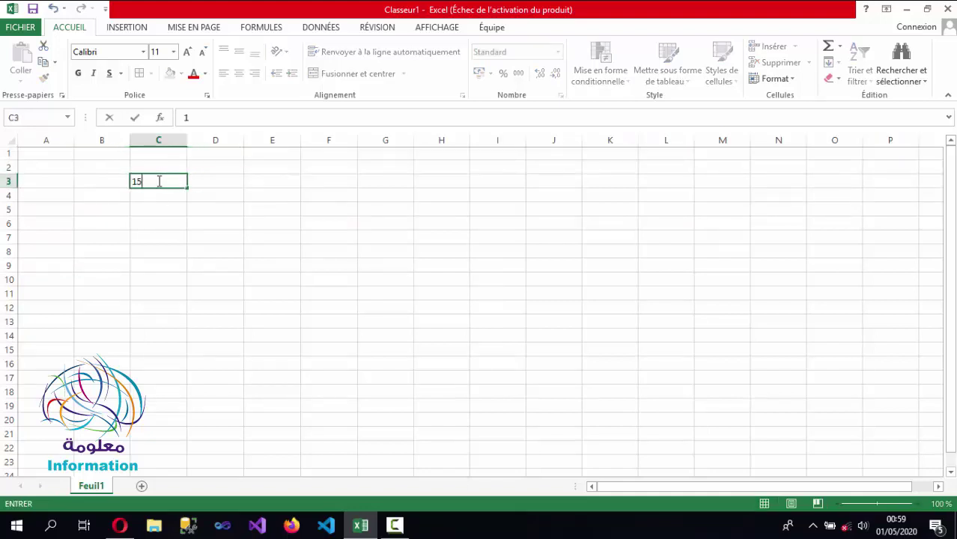
{"action": "key", "text": "Return"}
{"action": "left_click", "coordinate": [153, 178]}
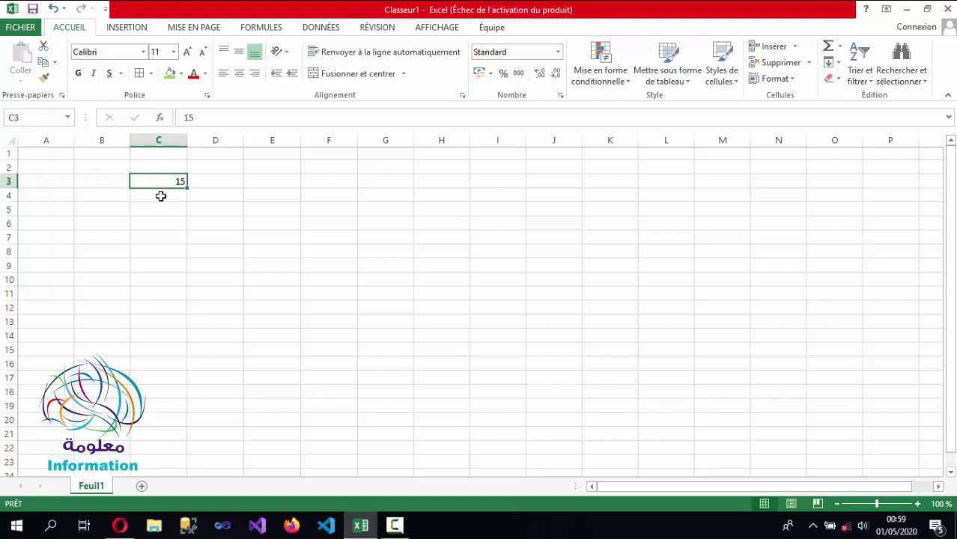
{"action": "double_click", "coordinate": [178, 181]}
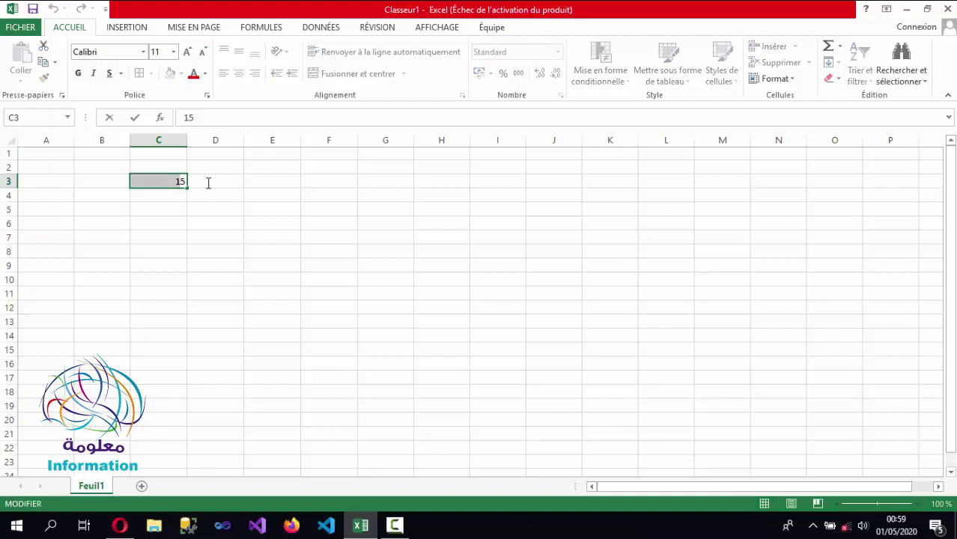
{"action": "key", "text": "BackSpace"}
Try selections of column C, A7:G7, D2:D14, A10:F10 and B5:E13
{"action": "left_click_drag", "start_coordinate": [160, 157], "coordinate": [172, 470]}
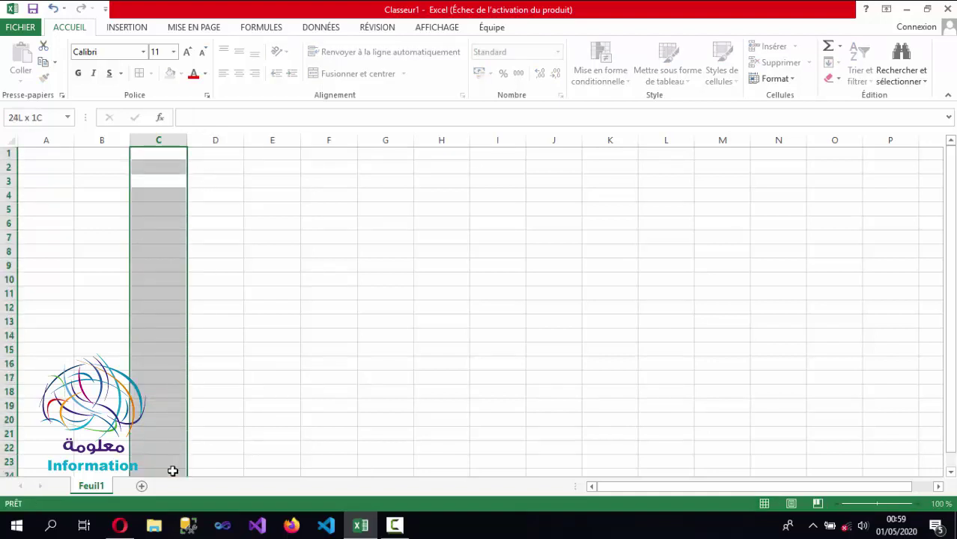
{"action": "left_click_drag", "start_coordinate": [35, 234], "coordinate": [383, 238]}
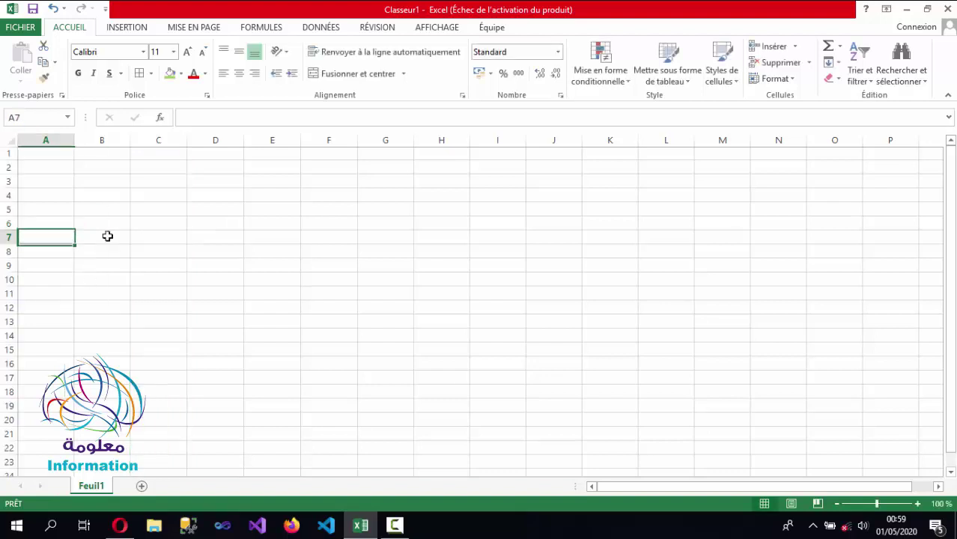
{"action": "left_click_drag", "start_coordinate": [196, 166], "coordinate": [201, 337]}
{"action": "left_click", "coordinate": [51, 281]}
{"action": "left_click_drag", "start_coordinate": [51, 281], "coordinate": [330, 283]}
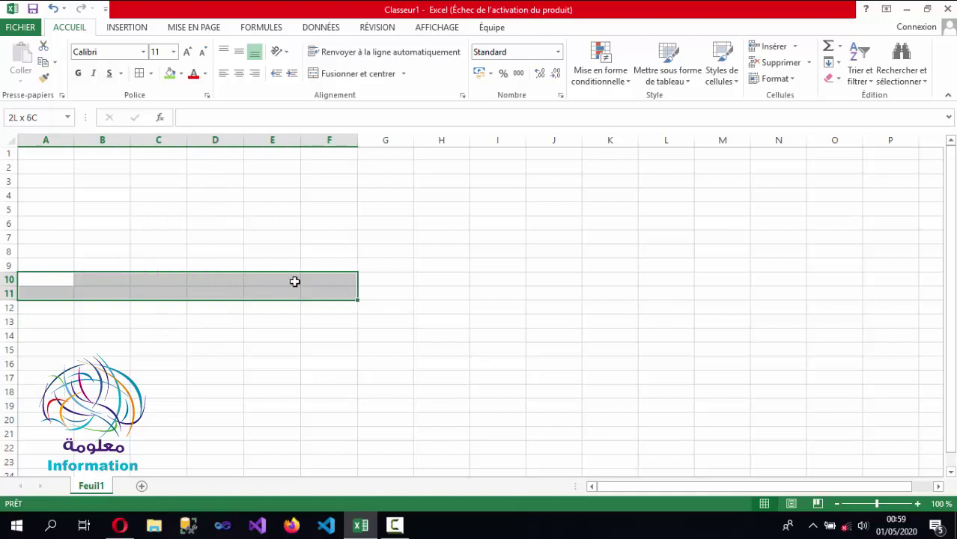
{"action": "left_click", "coordinate": [213, 221]}
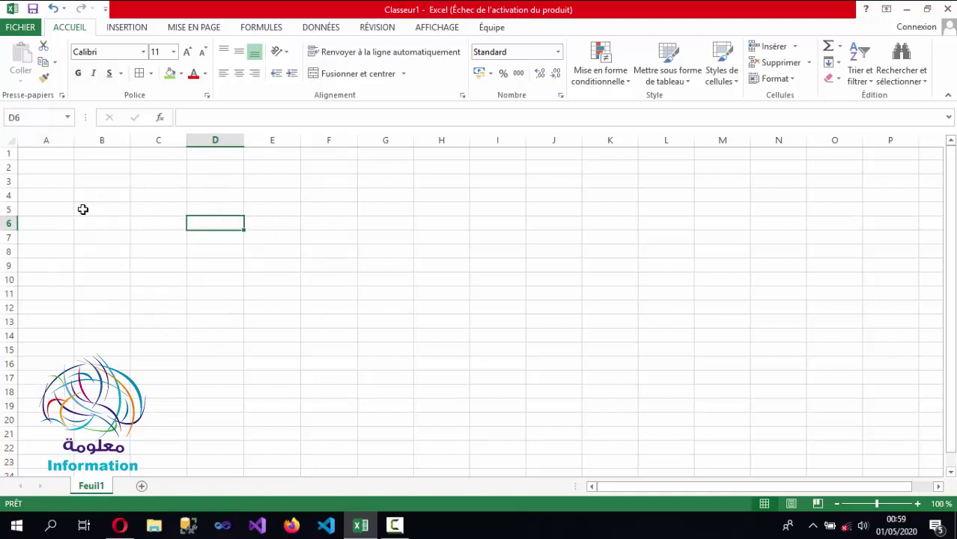
{"action": "left_click_drag", "start_coordinate": [84, 210], "coordinate": [279, 315]}
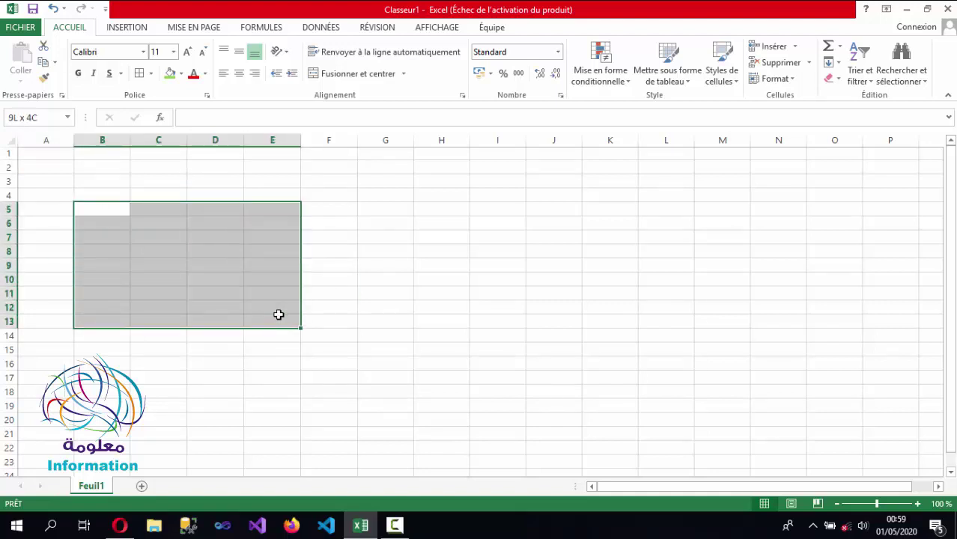
{"action": "left_click", "coordinate": [40, 195]}
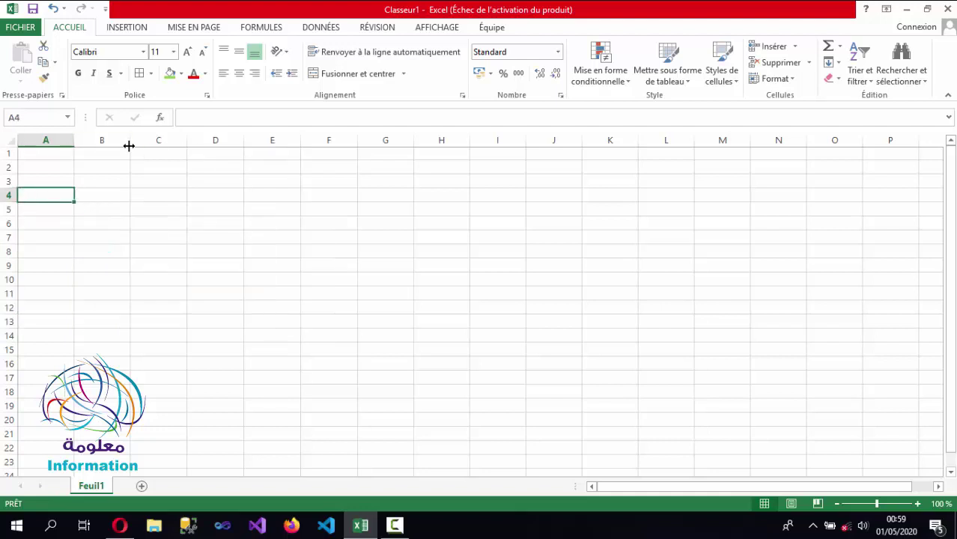
Widen column A and make row 1 taller, then shrink row 1 back
{"action": "left_click_drag", "start_coordinate": [73, 141], "coordinate": [180, 137]}
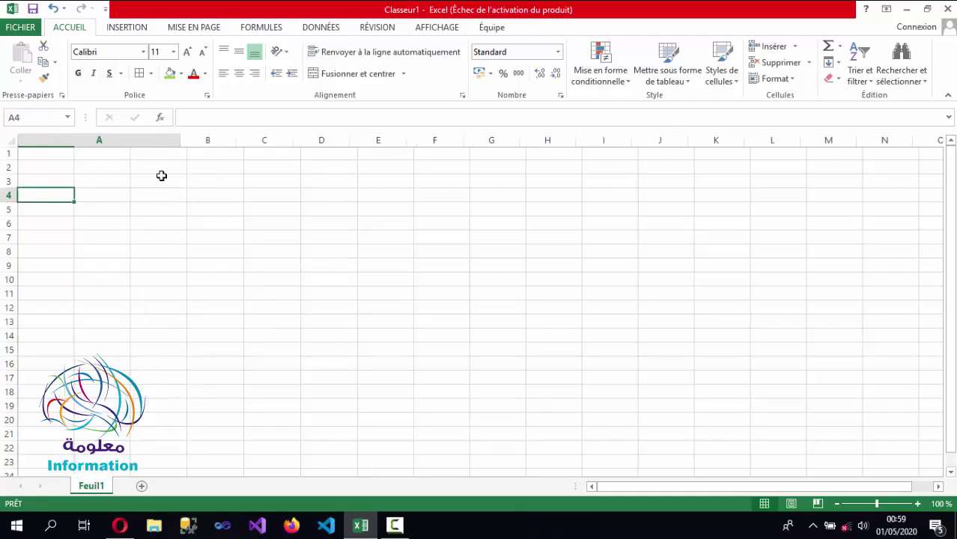
{"action": "left_click_drag", "start_coordinate": [113, 154], "coordinate": [140, 378]}
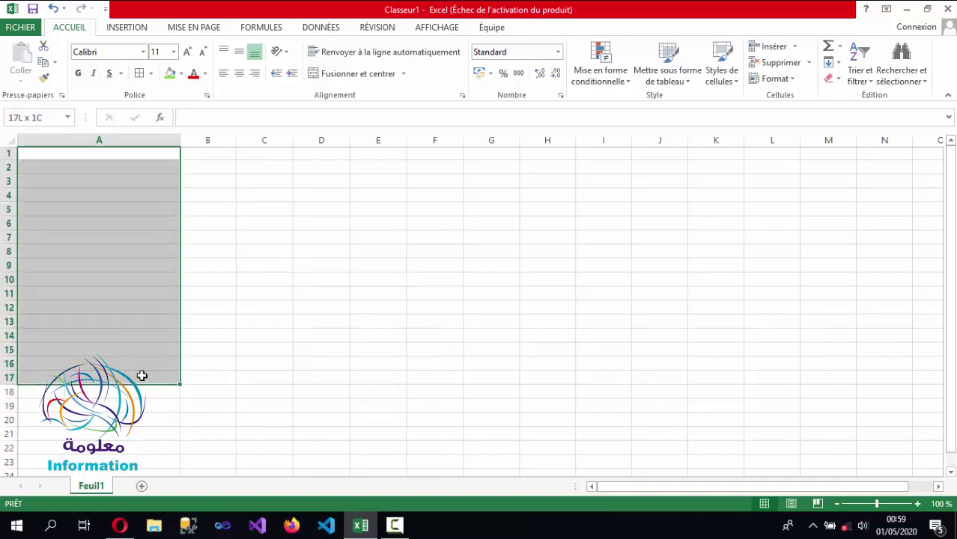
{"action": "left_click_drag", "start_coordinate": [10, 160], "coordinate": [11, 197]}
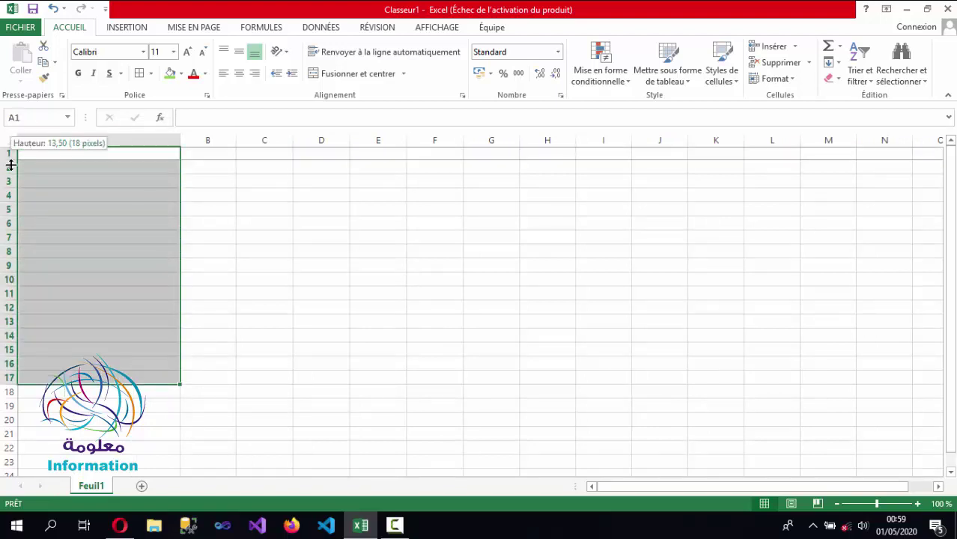
{"action": "left_click", "coordinate": [108, 187]}
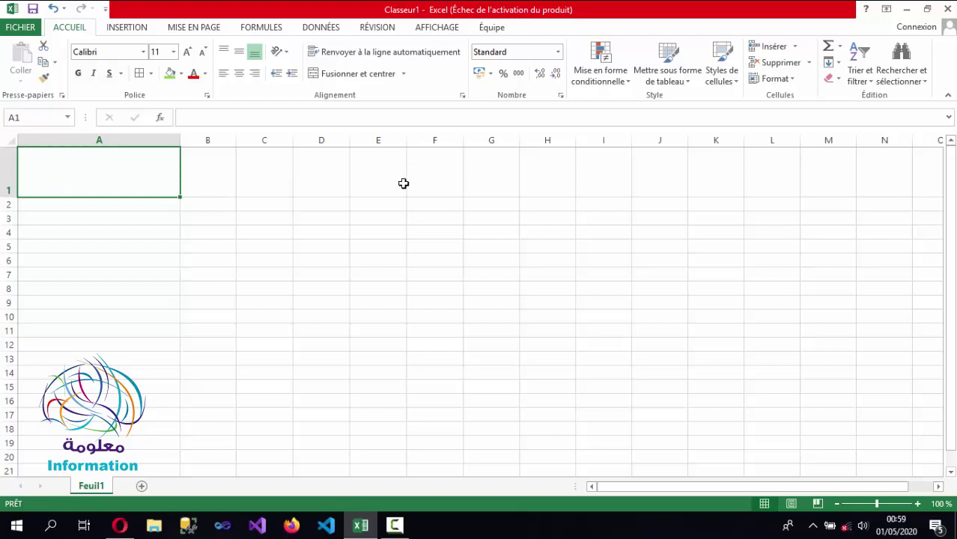
{"action": "left_click_drag", "start_coordinate": [192, 175], "coordinate": [717, 174]}
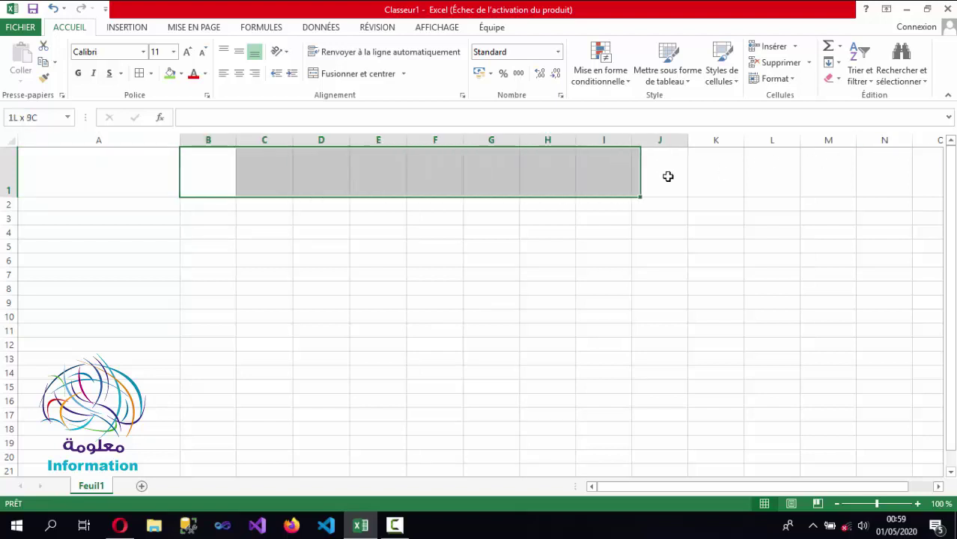
{"action": "left_click", "coordinate": [78, 174]}
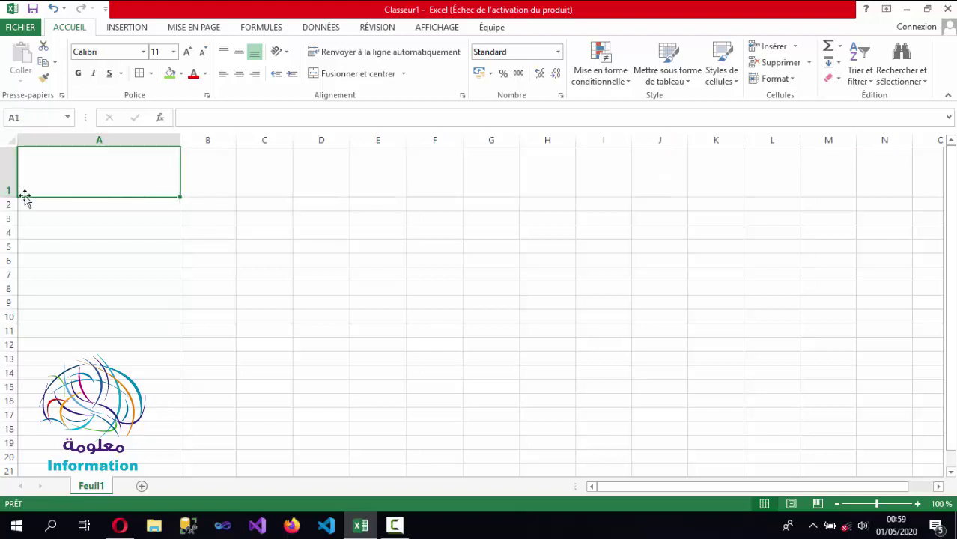
{"action": "left_click_drag", "start_coordinate": [15, 197], "coordinate": [15, 171]}
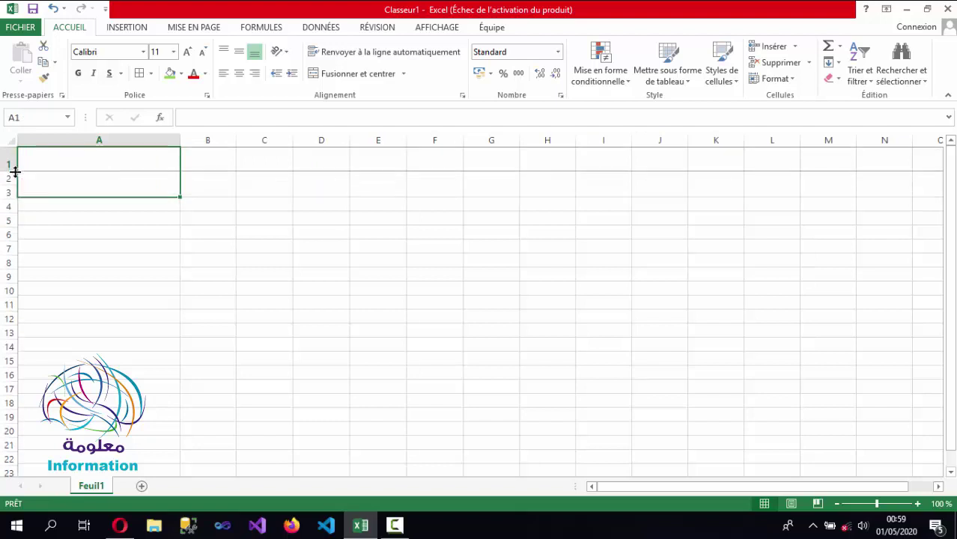
Undo the stray 'zz' entry in A1 and the row and column resizing
{"action": "key", "text": "ctrl+z"}
{"action": "type", "text": "z"}
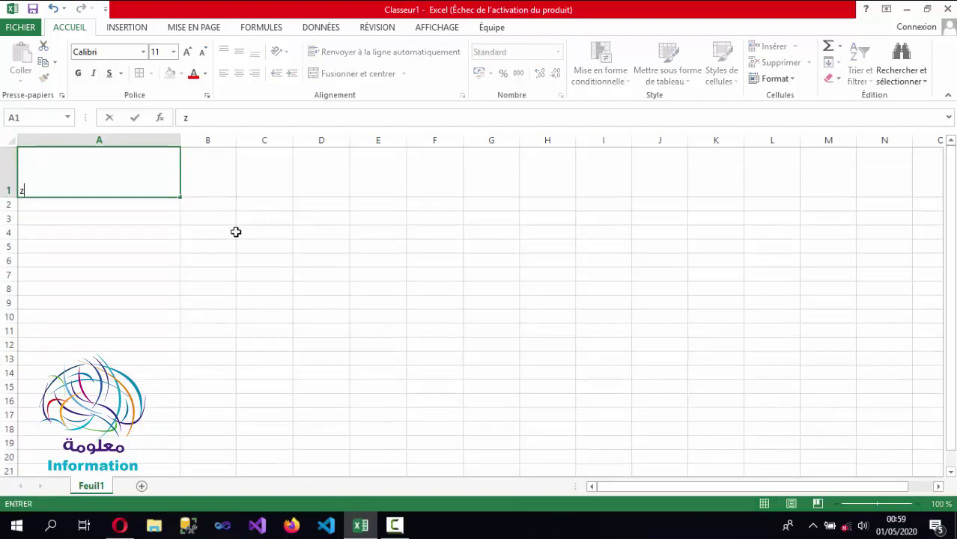
{"action": "type", "text": "z"}
{"action": "left_click", "coordinate": [228, 284]}
{"action": "key", "text": "ctrl+z"}
{"action": "key", "text": "ctrl+z"}
{"action": "key", "text": "ctrl+z"}
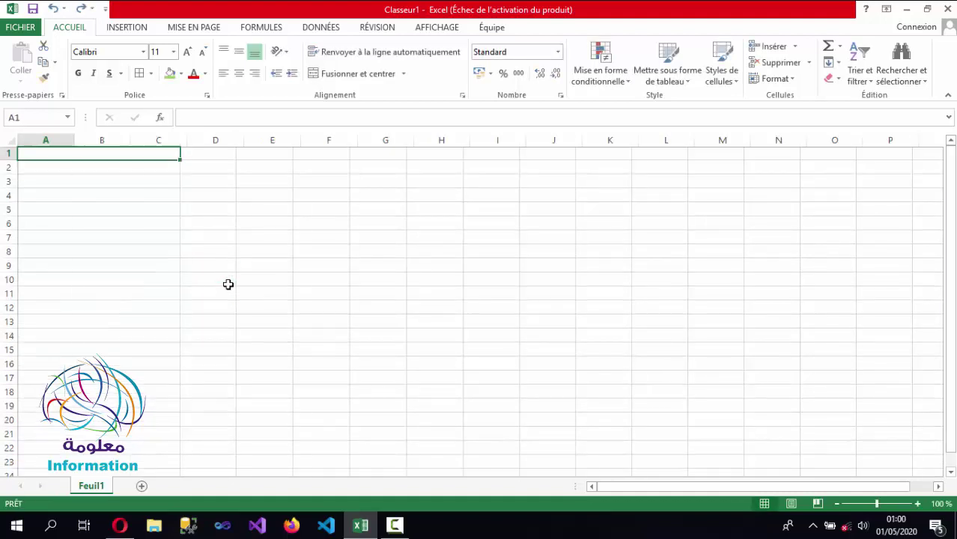
{"action": "key", "text": "ctrl+z"}
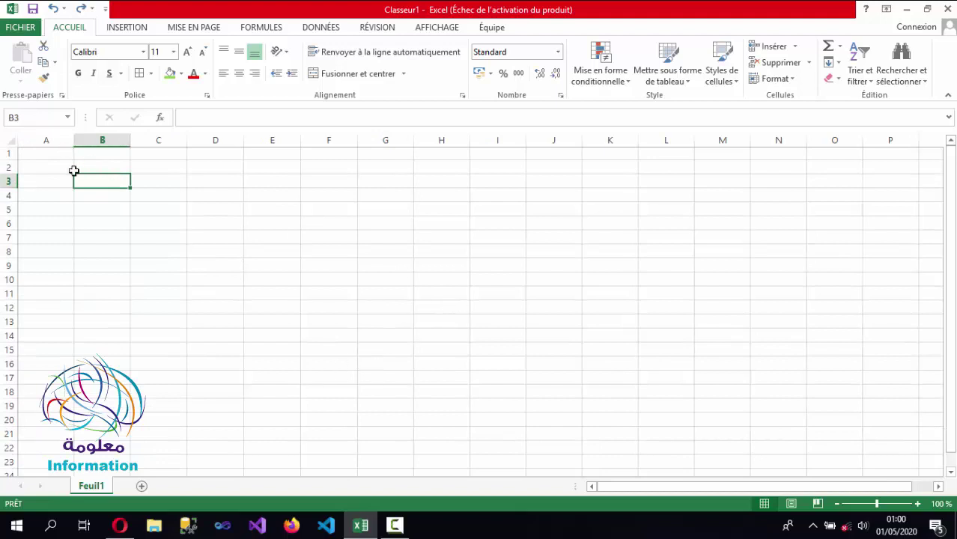
Resize every row and column of the sheet, then undo back to standard sizes
{"action": "left_click", "coordinate": [8, 141]}
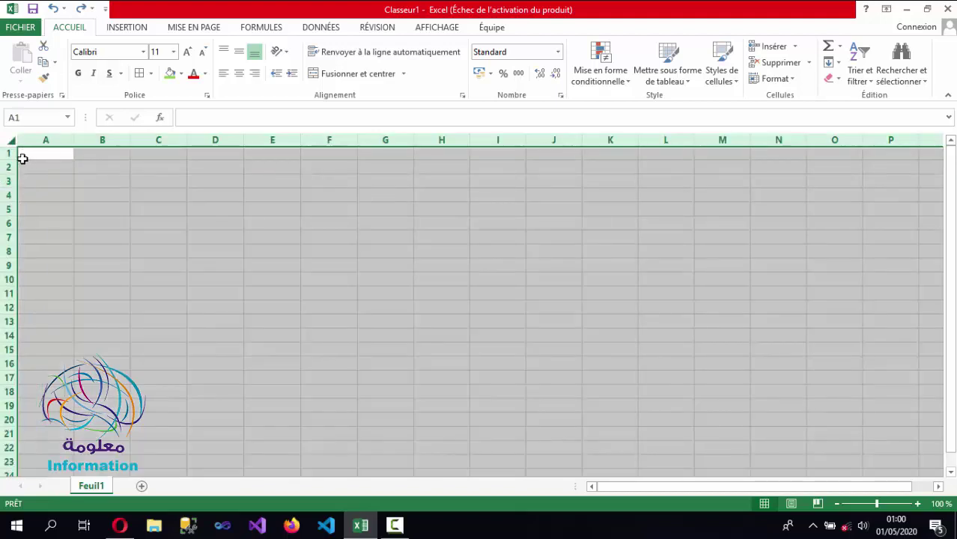
{"action": "left_click_drag", "start_coordinate": [9, 159], "coordinate": [9, 180]}
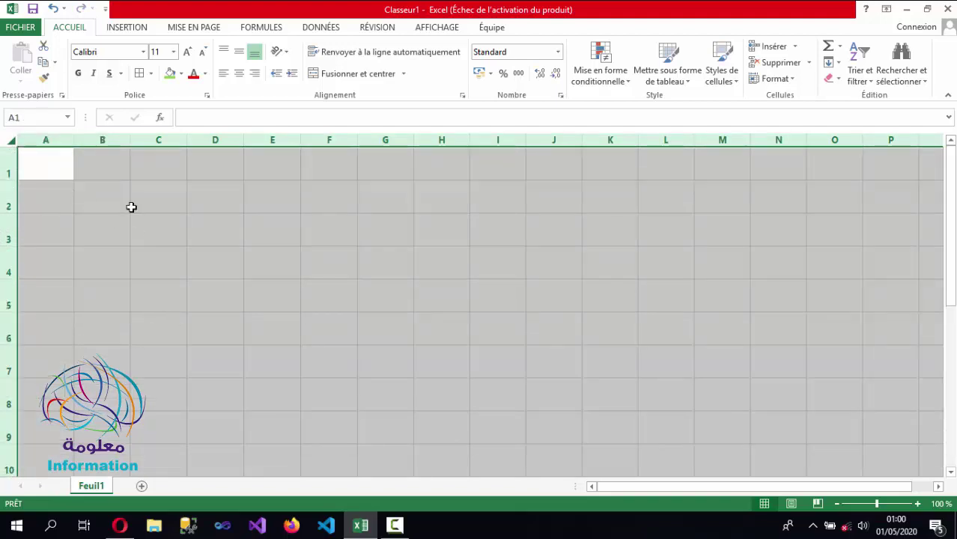
{"action": "left_click_drag", "start_coordinate": [74, 140], "coordinate": [121, 140]}
{"action": "left_click", "coordinate": [291, 256]}
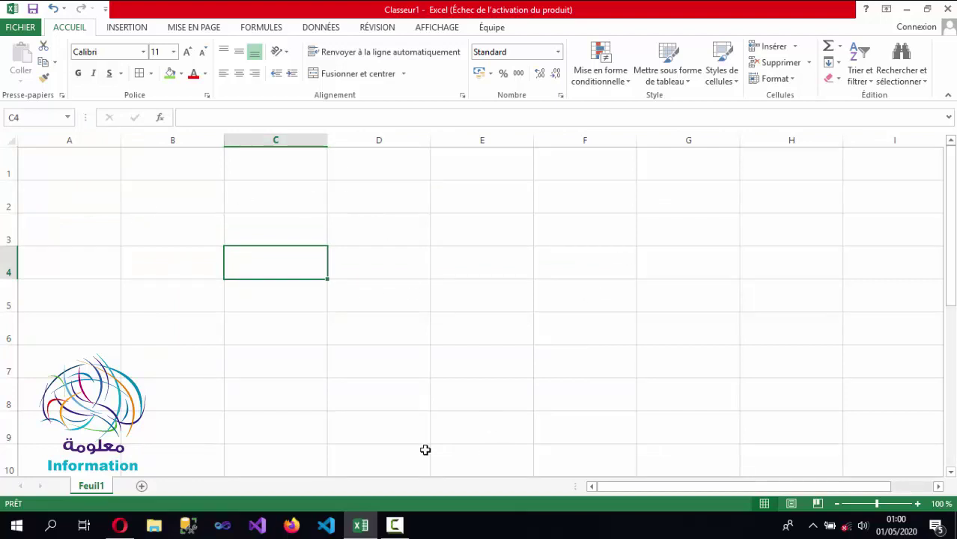
{"action": "key", "text": "ctrl+z"}
{"action": "key", "text": "ctrl+z"}
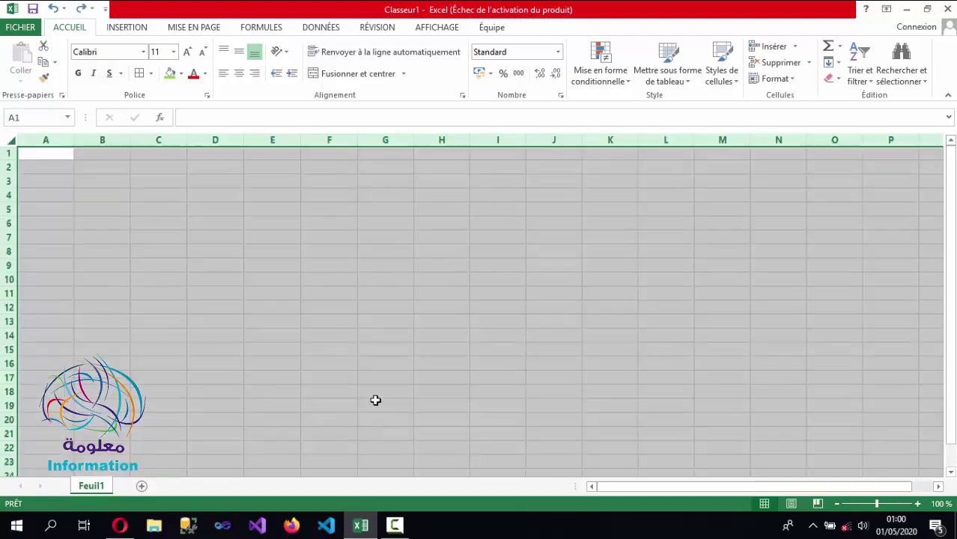
{"action": "left_click", "coordinate": [357, 253]}
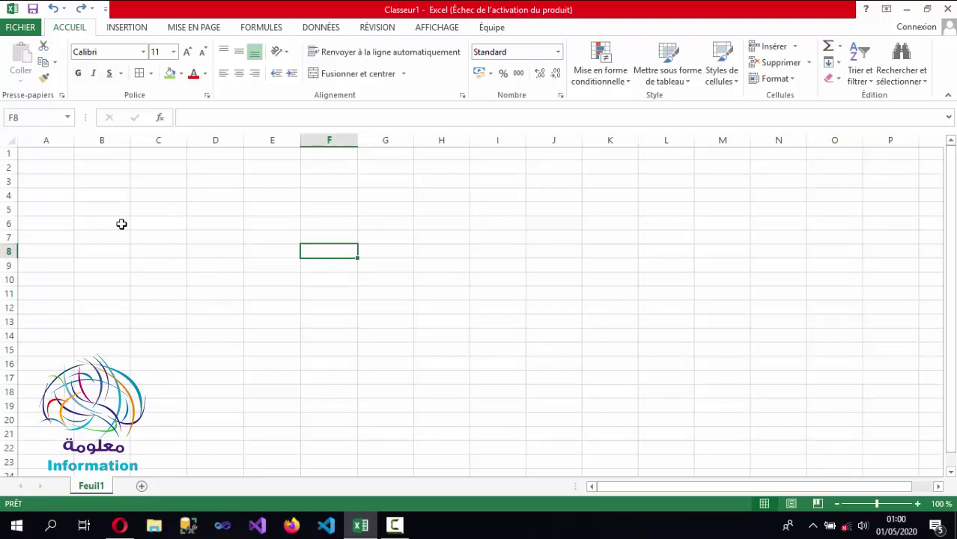
Select C7:E14 as the table area
{"action": "left_click", "coordinate": [149, 223]}
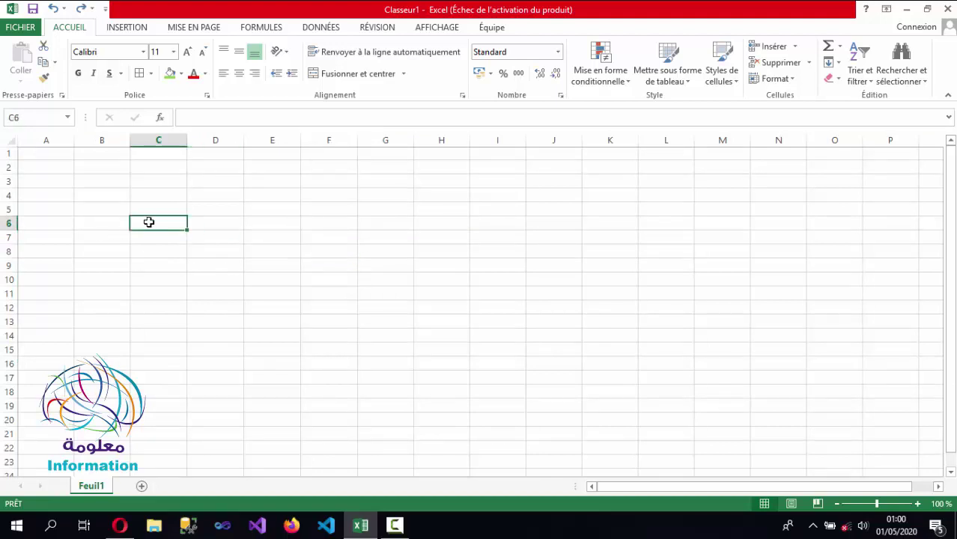
{"action": "left_click_drag", "start_coordinate": [149, 222], "coordinate": [406, 386]}
{"action": "left_click_drag", "start_coordinate": [150, 236], "coordinate": [281, 328]}
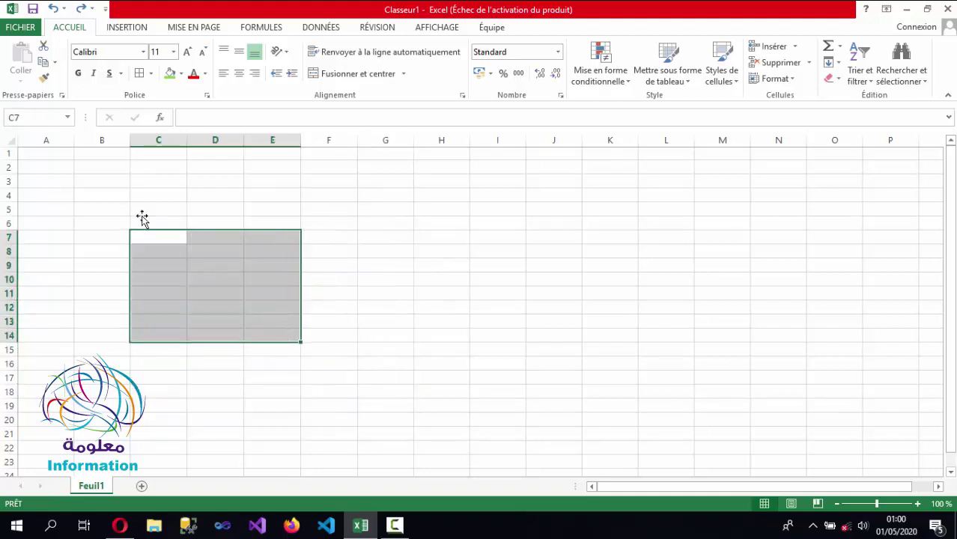
Give C7:E14 all borders and enter headers produit, prix and qte in C7:E7
{"action": "left_click", "coordinate": [151, 75]}
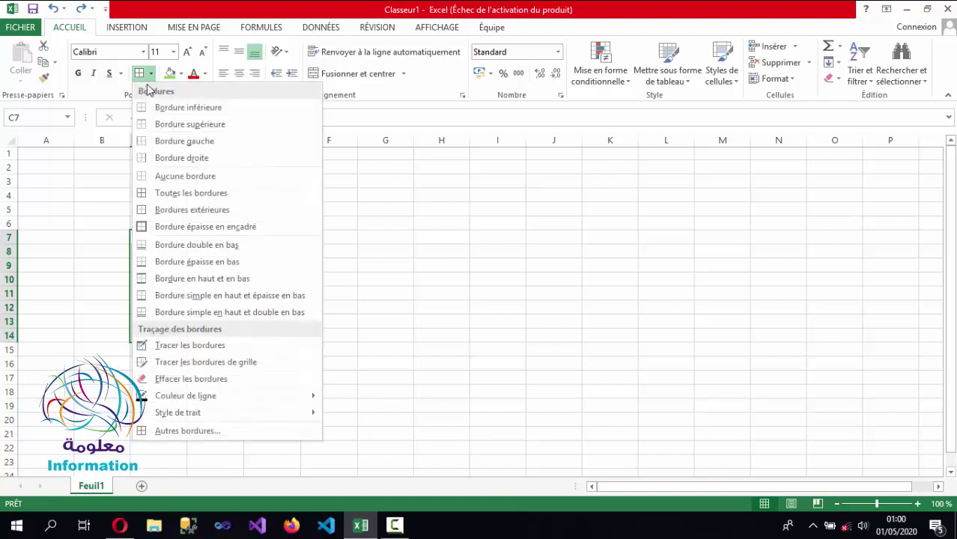
{"action": "left_click", "coordinate": [176, 193]}
{"action": "left_click", "coordinate": [219, 294]}
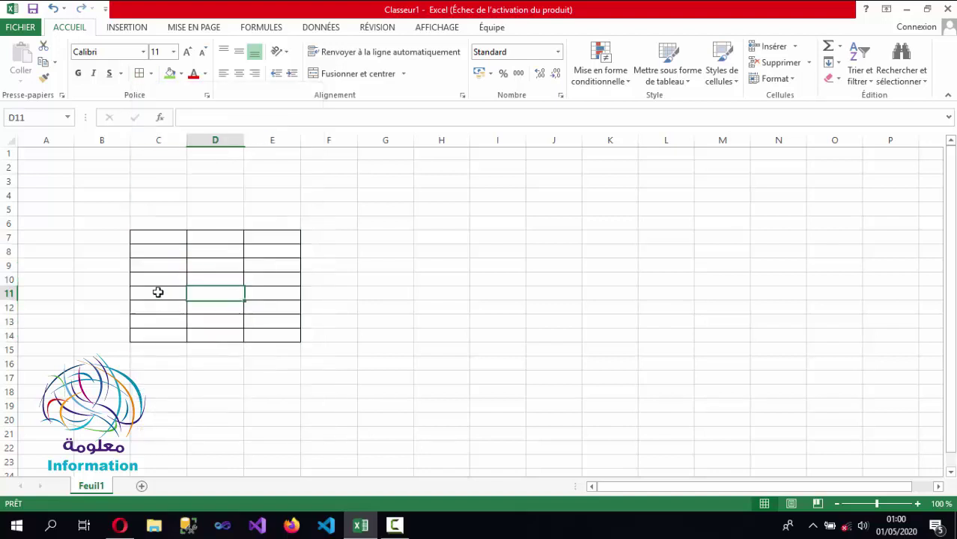
{"action": "double_click", "coordinate": [148, 238]}
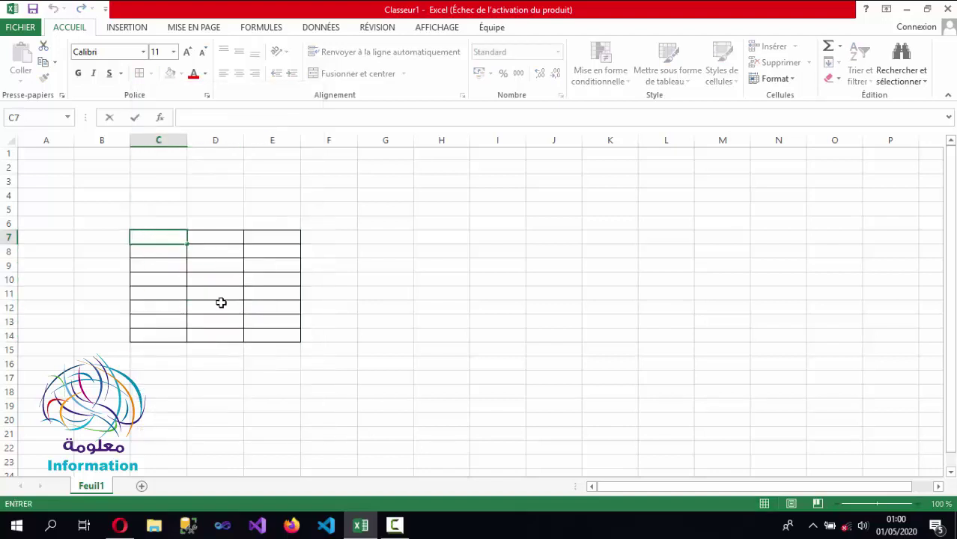
{"action": "type", "text": "produit"}
{"action": "left_click", "coordinate": [221, 237]}
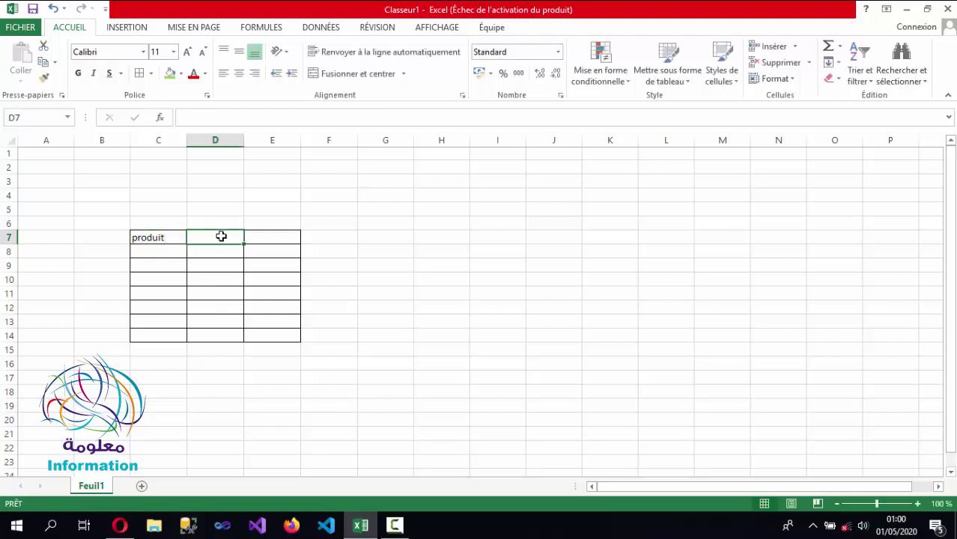
{"action": "type", "text": "prix"}
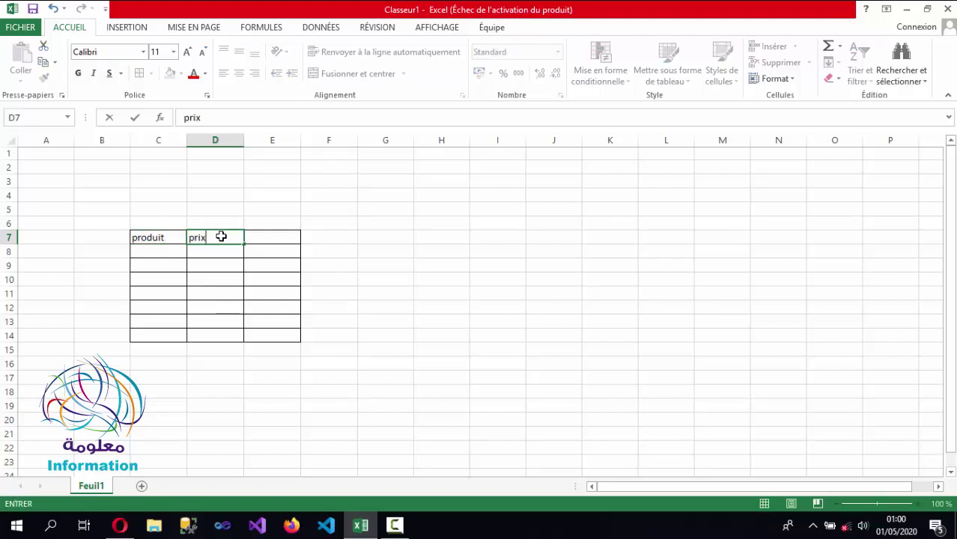
{"action": "left_click", "coordinate": [265, 242]}
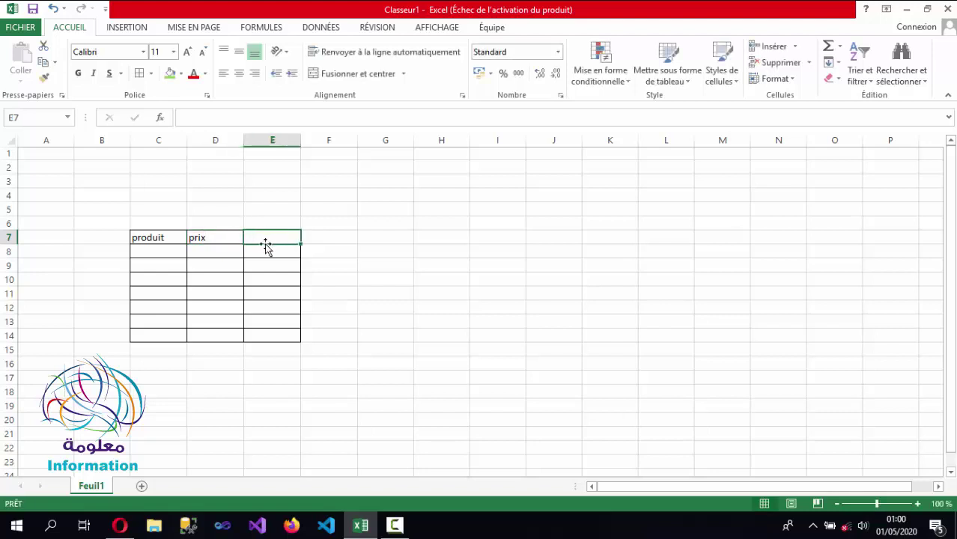
{"action": "type", "text": "q"}
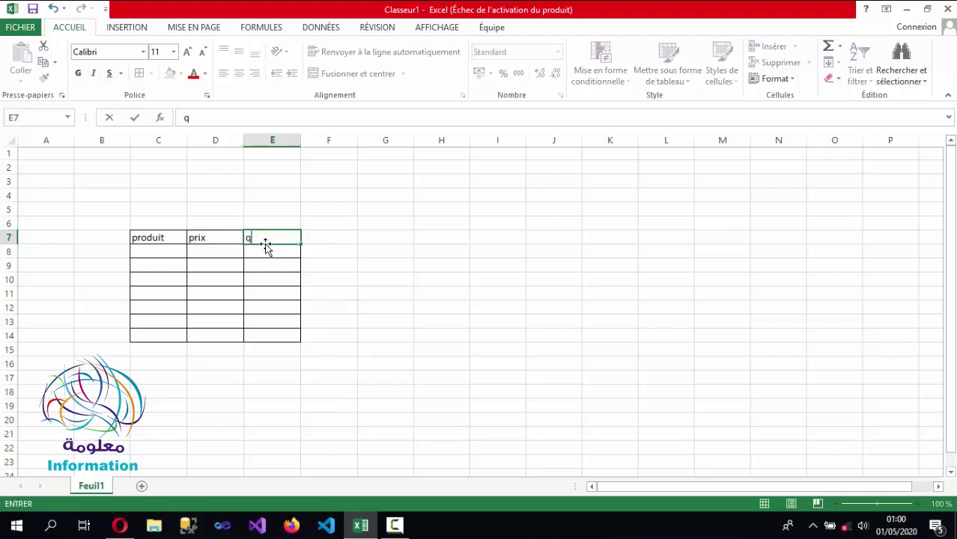
{"action": "type", "text": "te"}
Extend the borders to F7:F14 for a fourth column
{"action": "left_click_drag", "start_coordinate": [305, 234], "coordinate": [355, 331]}
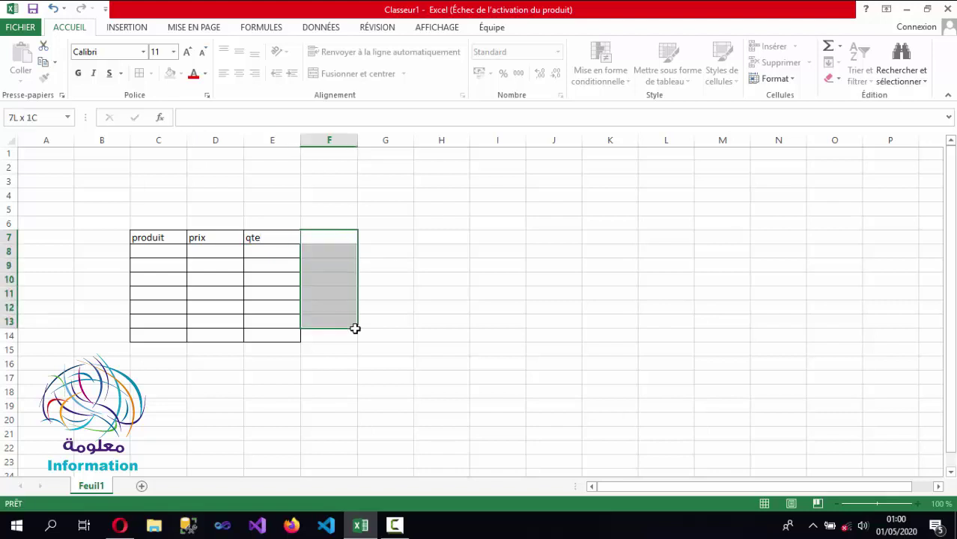
{"action": "left_click", "coordinate": [140, 73]}
{"action": "left_click", "coordinate": [327, 236]}
{"action": "type", "text": "prix to"}
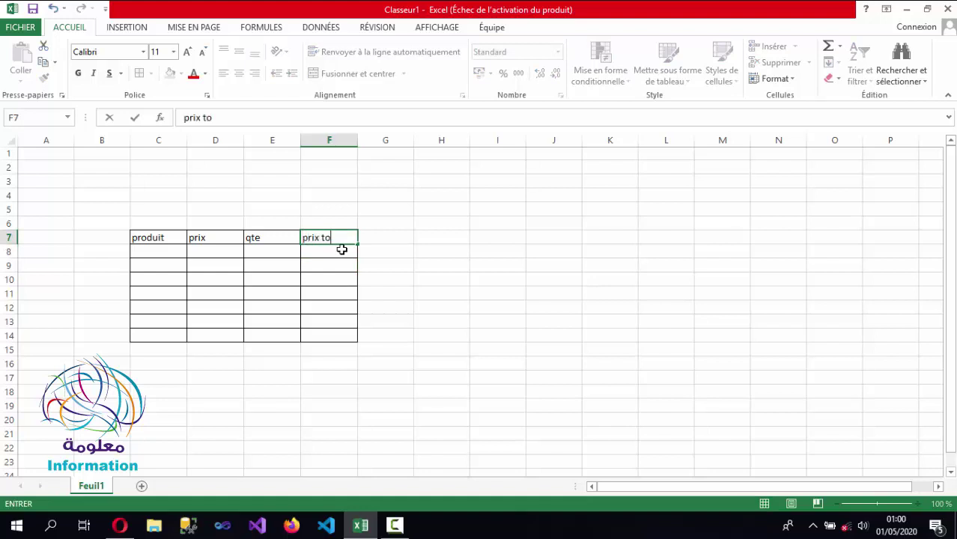
Enter the 'prix total' header in F7
{"action": "type", "text": "tal"}
{"action": "left_click", "coordinate": [267, 267]}
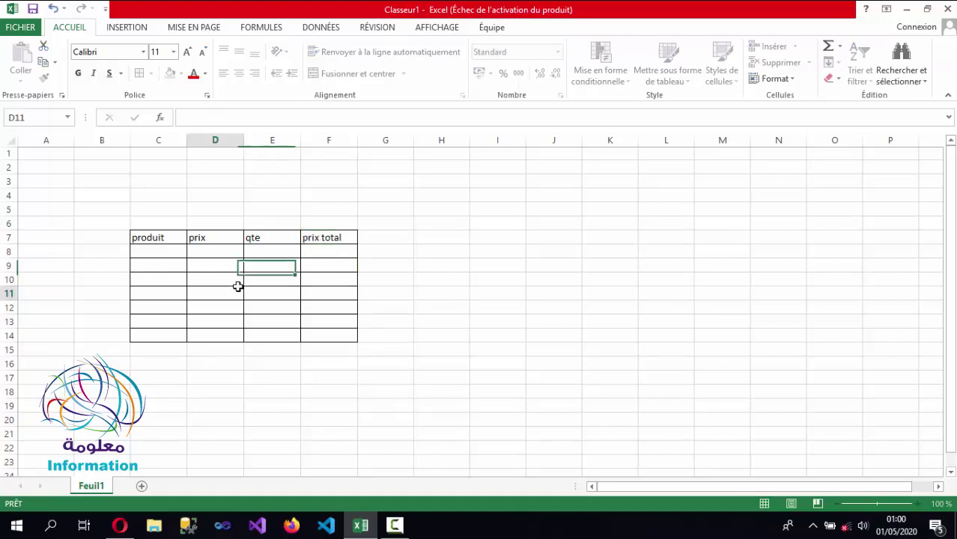
{"action": "left_click", "coordinate": [236, 293]}
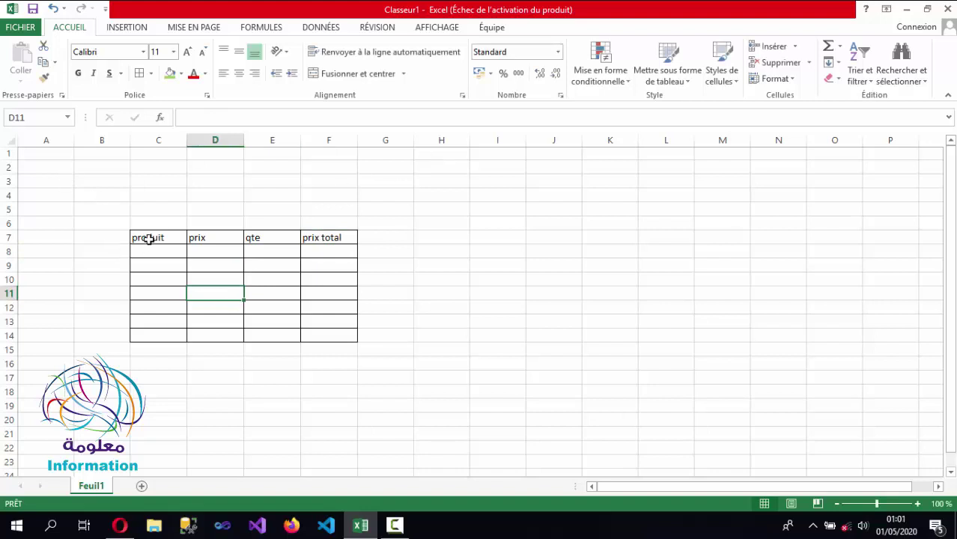
Widen column C and make every row of the sheet taller
{"action": "left_click_drag", "start_coordinate": [186, 140], "coordinate": [367, 140]}
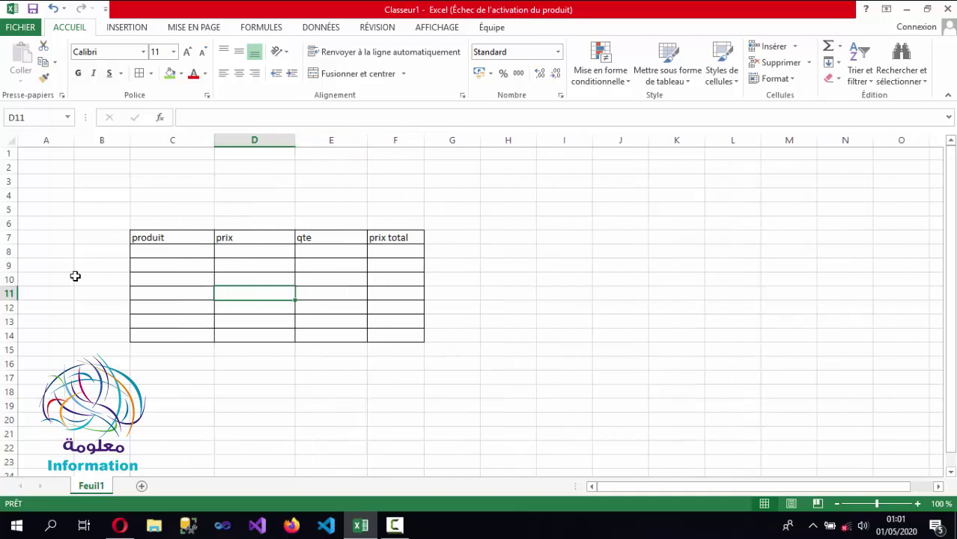
{"action": "left_click", "coordinate": [13, 144]}
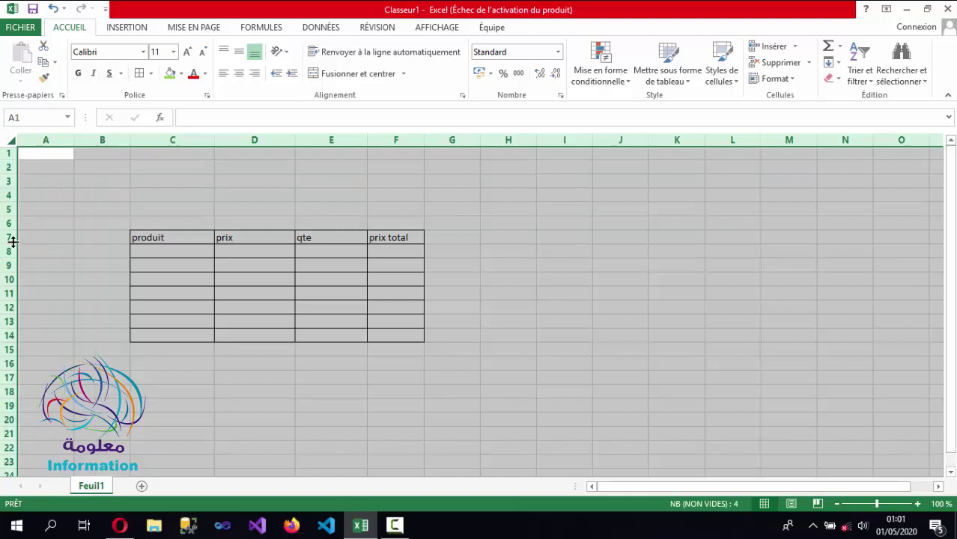
{"action": "left_click_drag", "start_coordinate": [13, 242], "coordinate": [13, 249]}
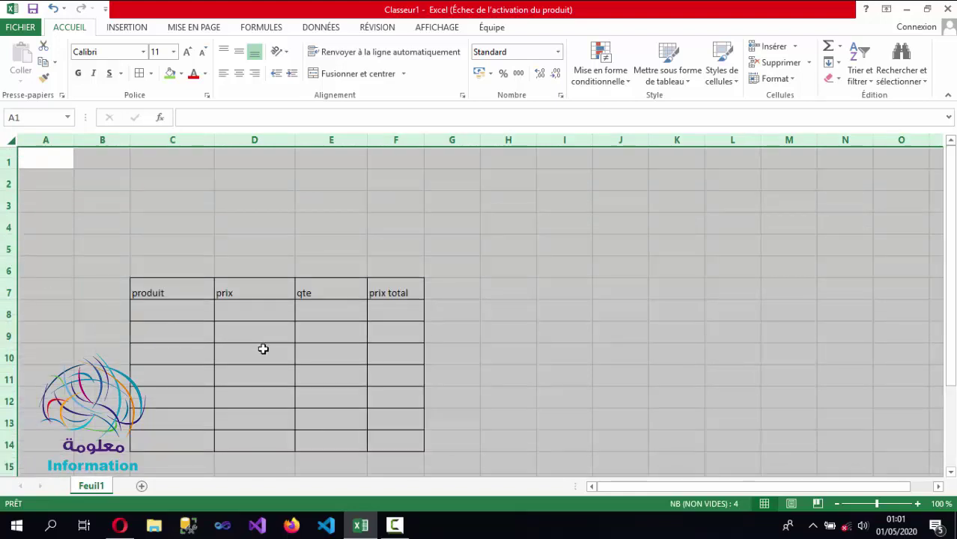
Centre the C7:F7 header labels horizontally and vertically
{"action": "left_click", "coordinate": [262, 349]}
{"action": "left_click", "coordinate": [180, 298]}
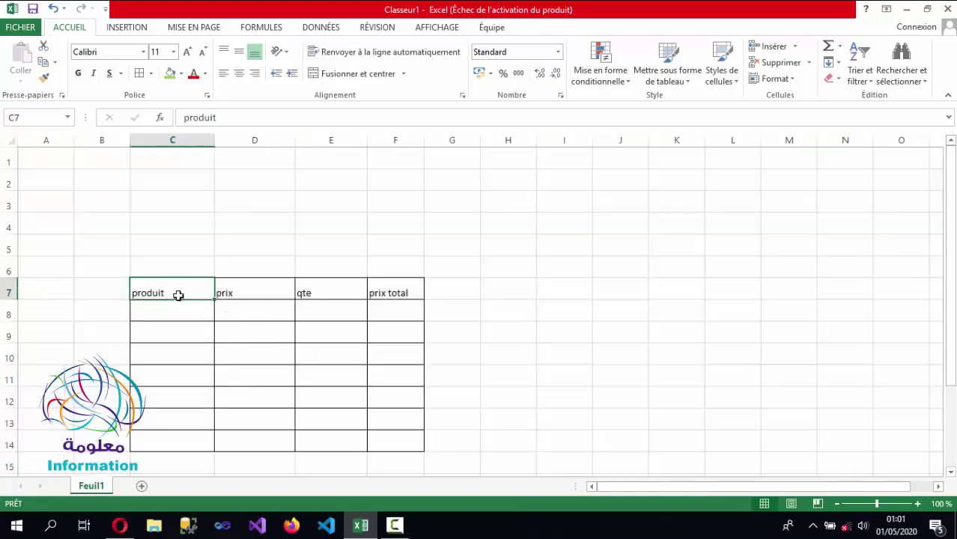
{"action": "left_click_drag", "start_coordinate": [166, 294], "coordinate": [402, 295]}
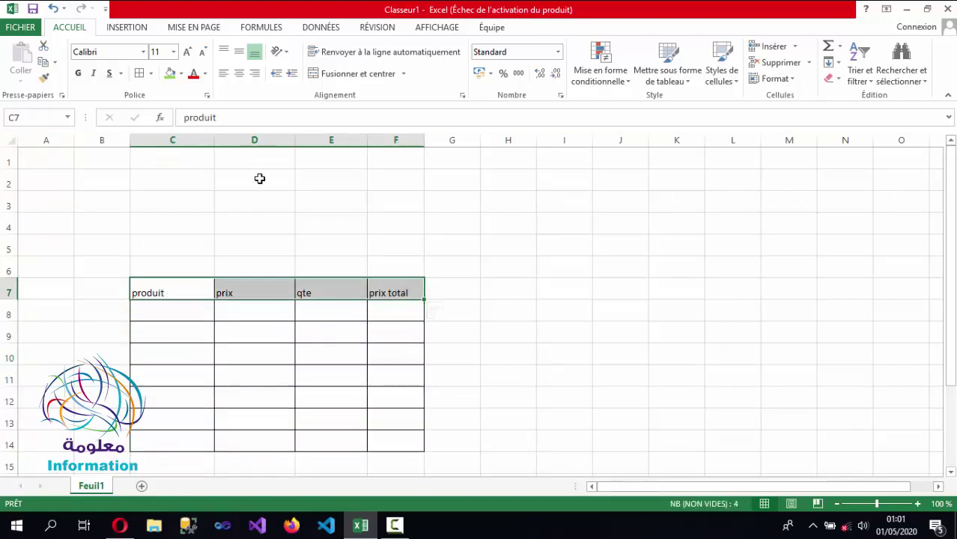
{"action": "left_click", "coordinate": [227, 57]}
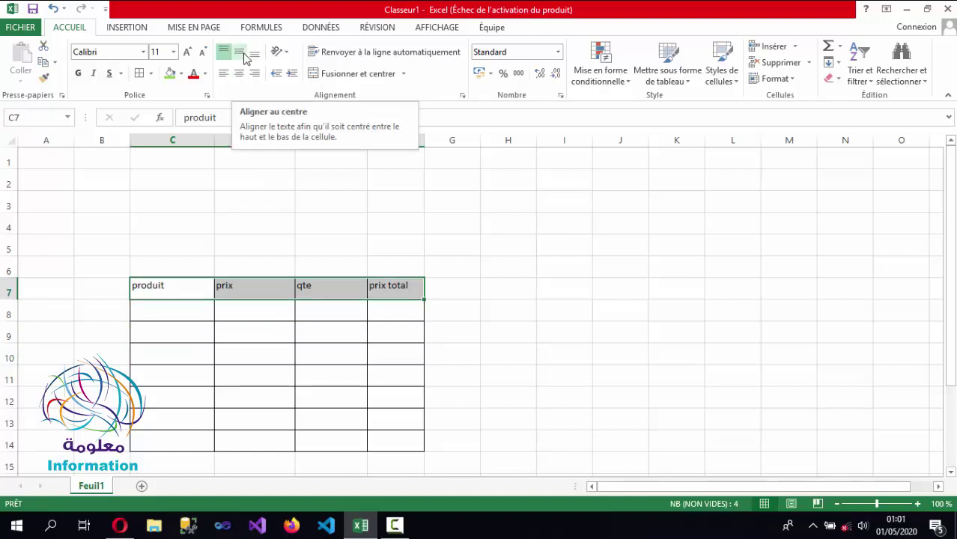
{"action": "left_click", "coordinate": [245, 55]}
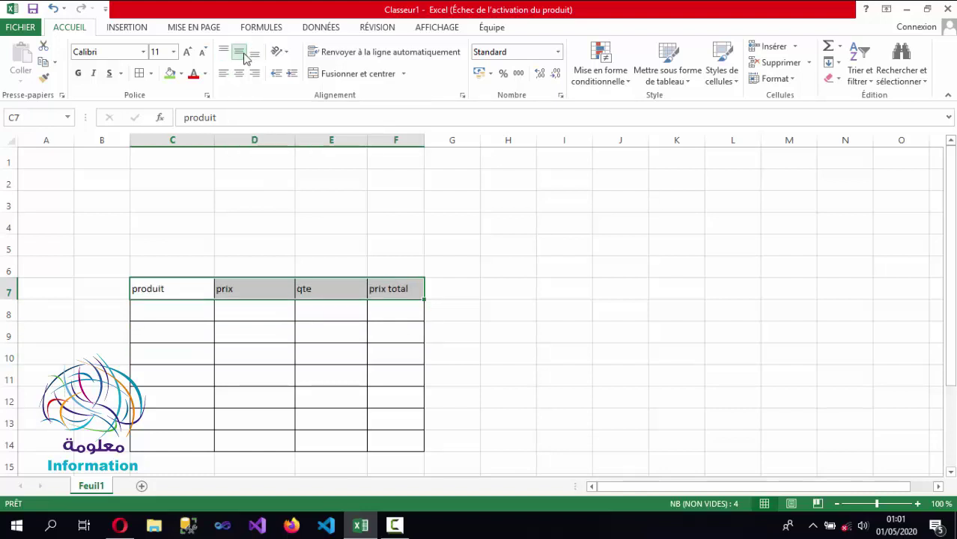
{"action": "left_click", "coordinate": [239, 74]}
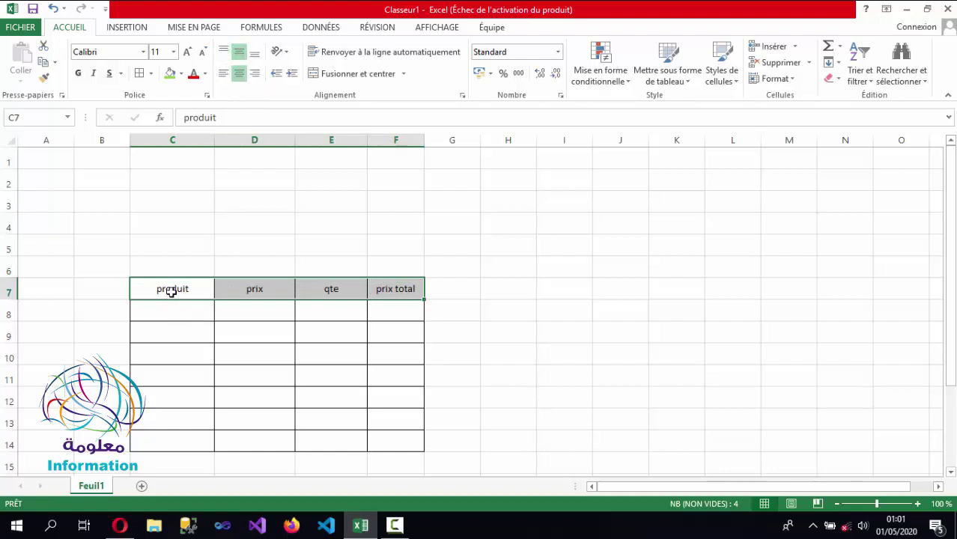
{"action": "left_click", "coordinate": [258, 241]}
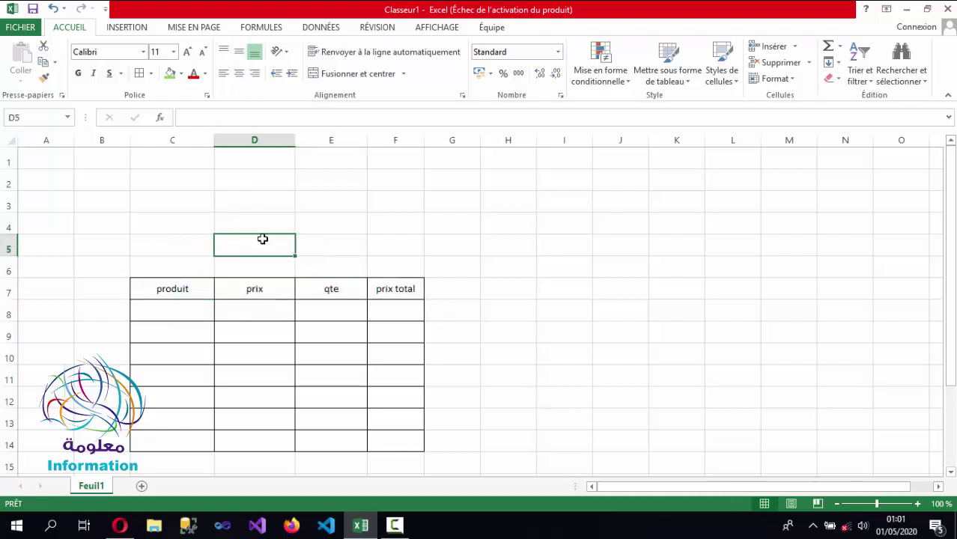
Widen the prix total column F slightly
{"action": "left_click", "coordinate": [352, 242]}
{"action": "left_click", "coordinate": [402, 244]}
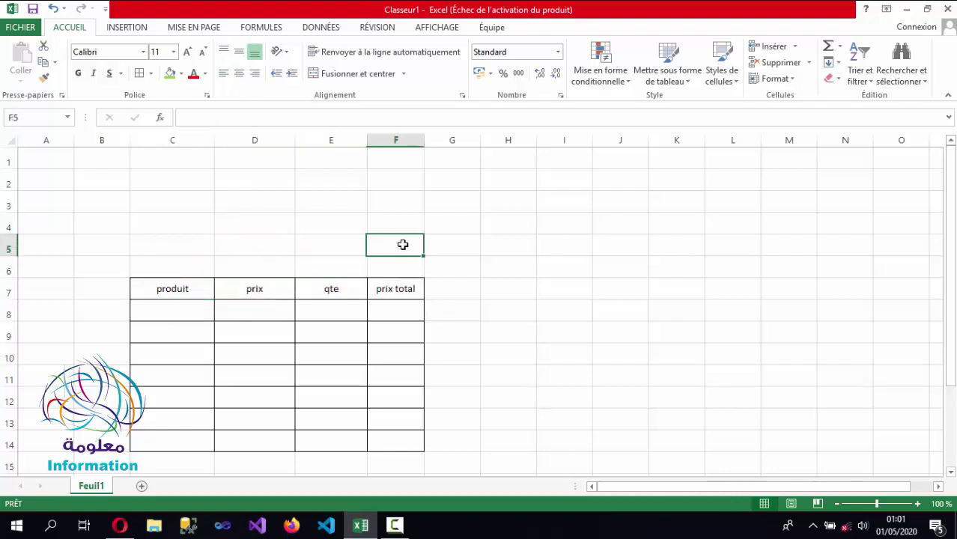
{"action": "left_click", "coordinate": [389, 265]}
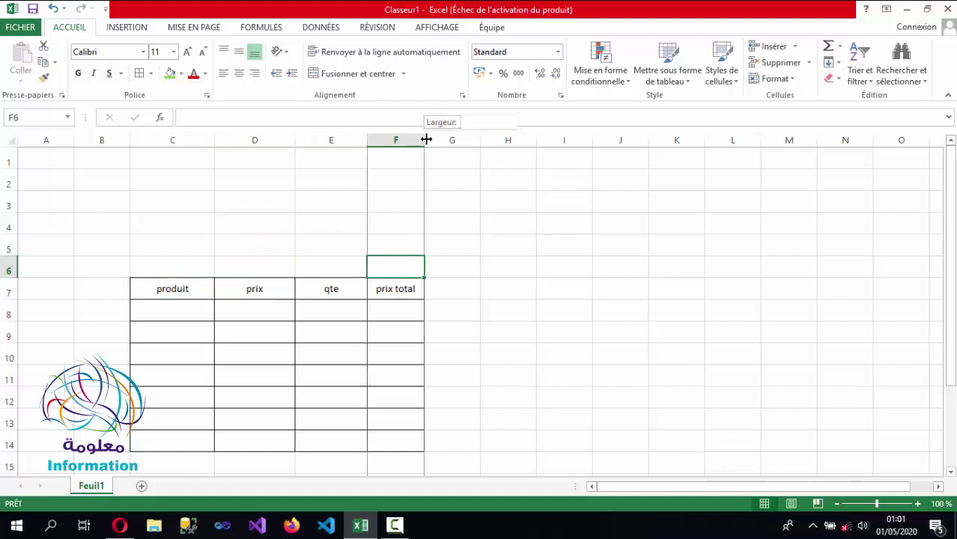
{"action": "left_click_drag", "start_coordinate": [418, 145], "coordinate": [425, 146]}
{"action": "left_click", "coordinate": [383, 312]}
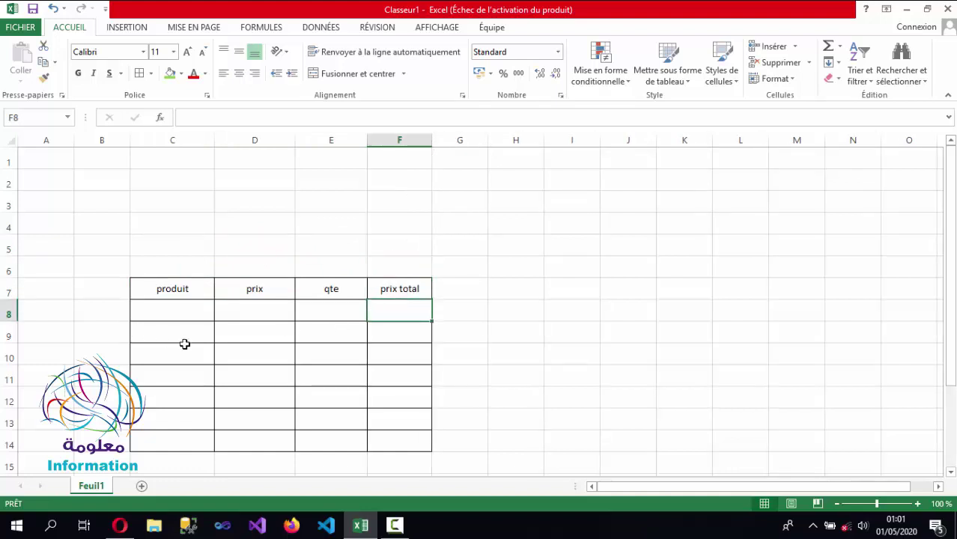
{"action": "left_click_drag", "start_coordinate": [166, 285], "coordinate": [405, 288]}
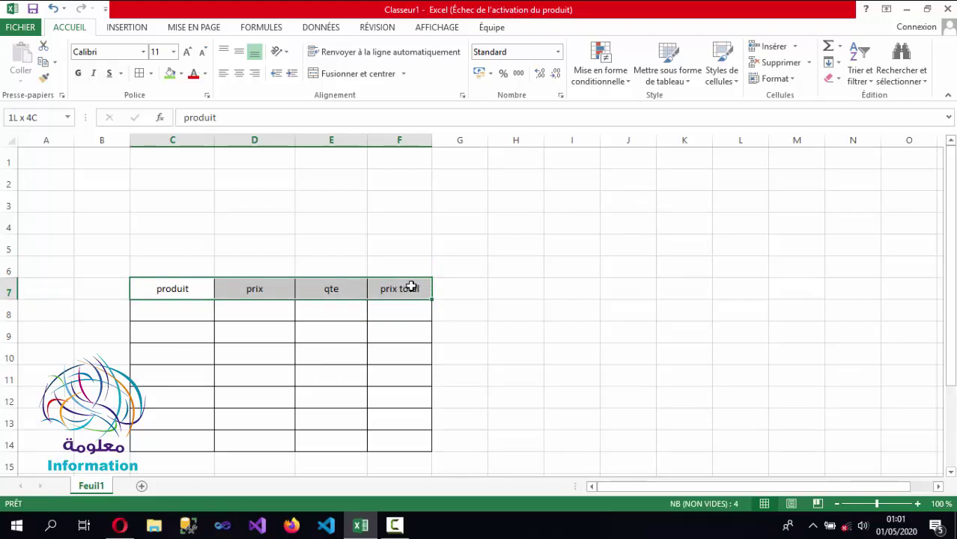
Fill header row C7:F7 green and produit cells C8:C14 light peach
{"action": "left_click", "coordinate": [182, 75]}
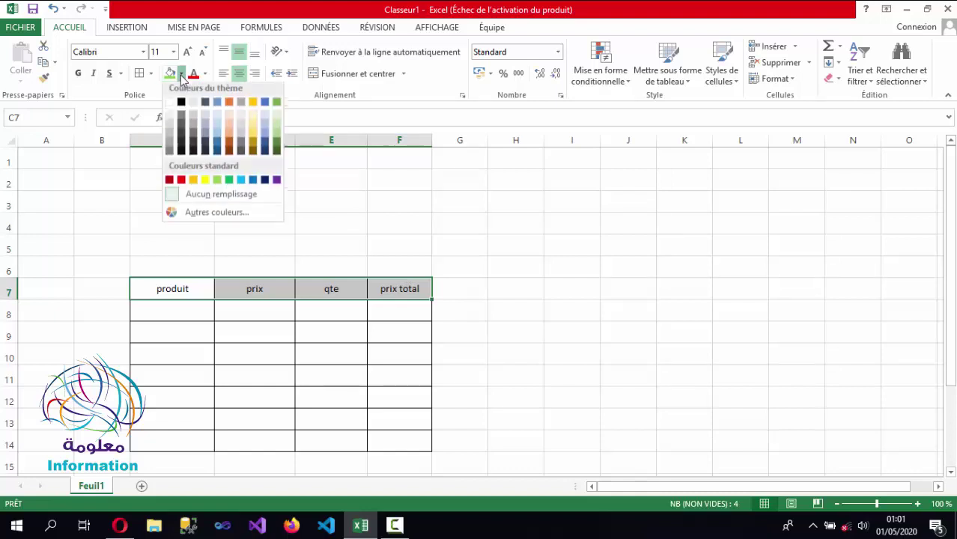
{"action": "left_click", "coordinate": [274, 132]}
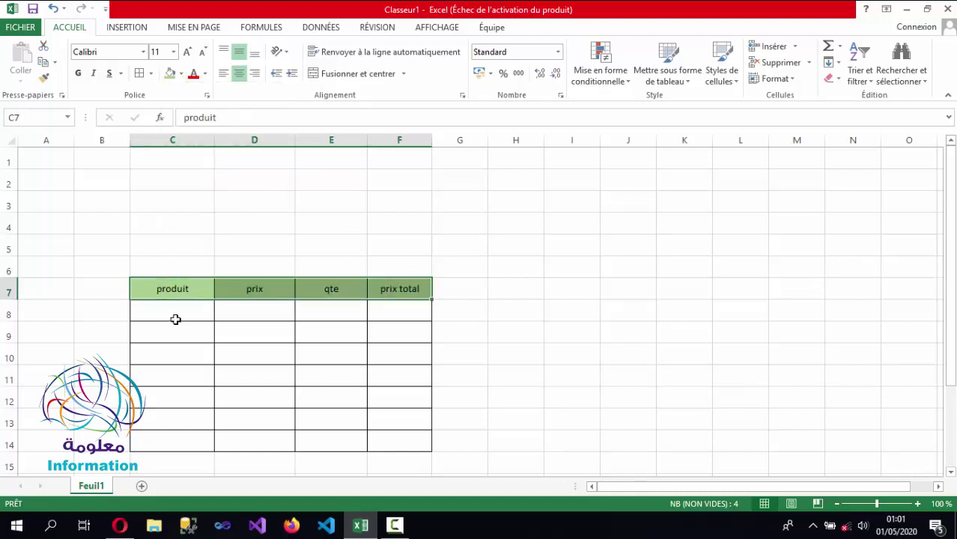
{"action": "left_click_drag", "start_coordinate": [175, 319], "coordinate": [175, 445]}
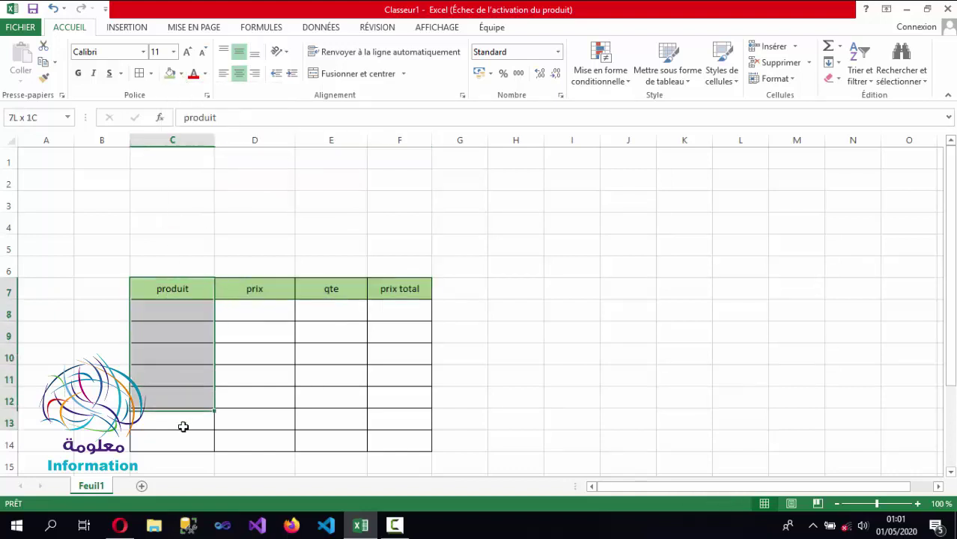
{"action": "left_click", "coordinate": [181, 74]}
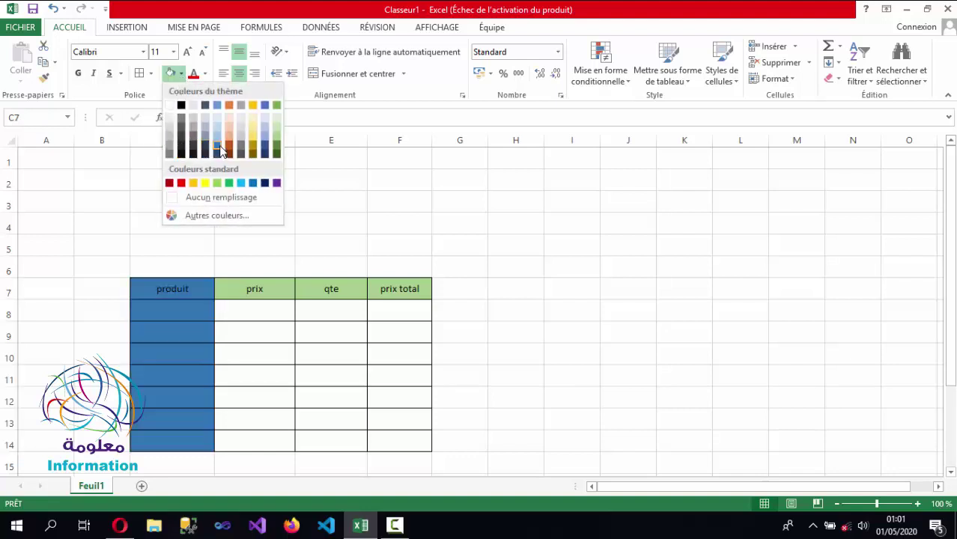
{"action": "left_click", "coordinate": [181, 320]}
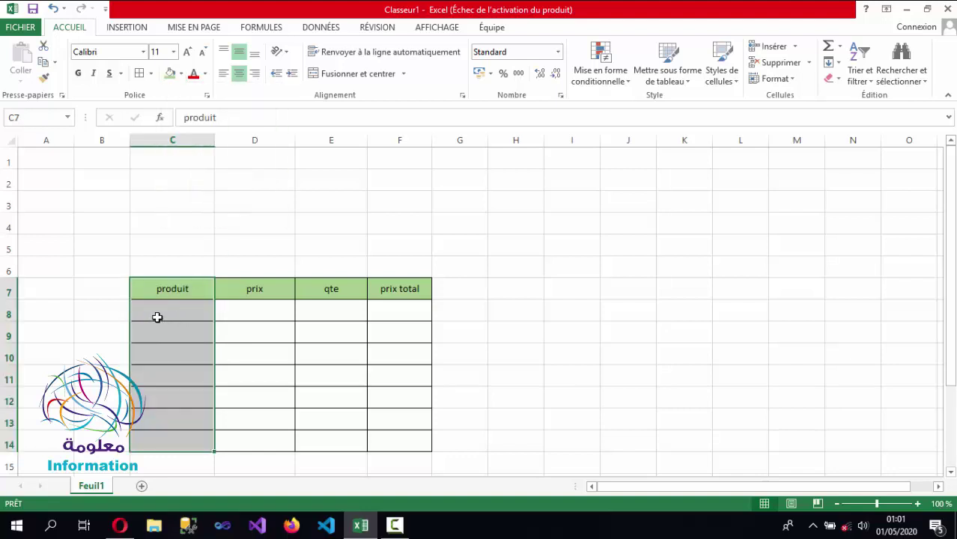
{"action": "left_click", "coordinate": [232, 334]}
{"action": "left_click_drag", "start_coordinate": [166, 316], "coordinate": [189, 442]}
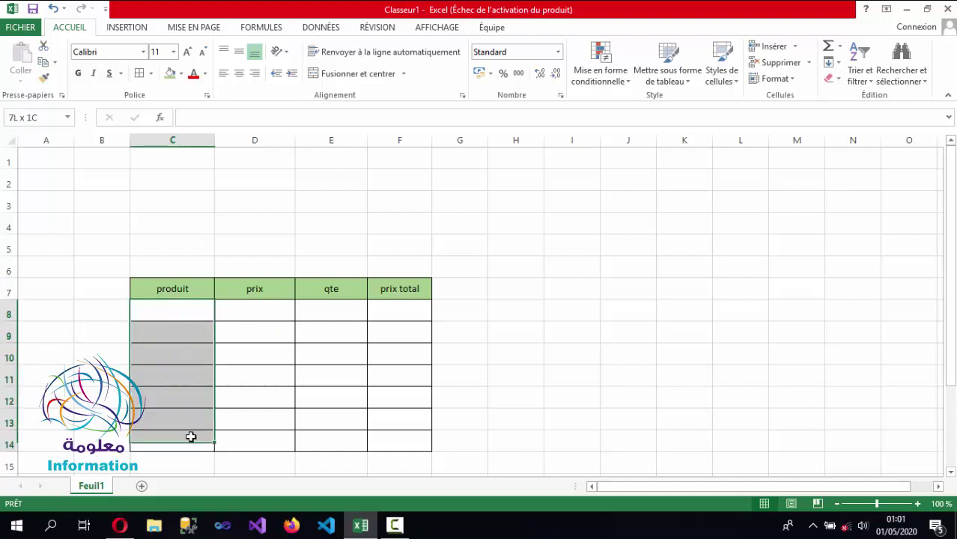
{"action": "left_click", "coordinate": [182, 73]}
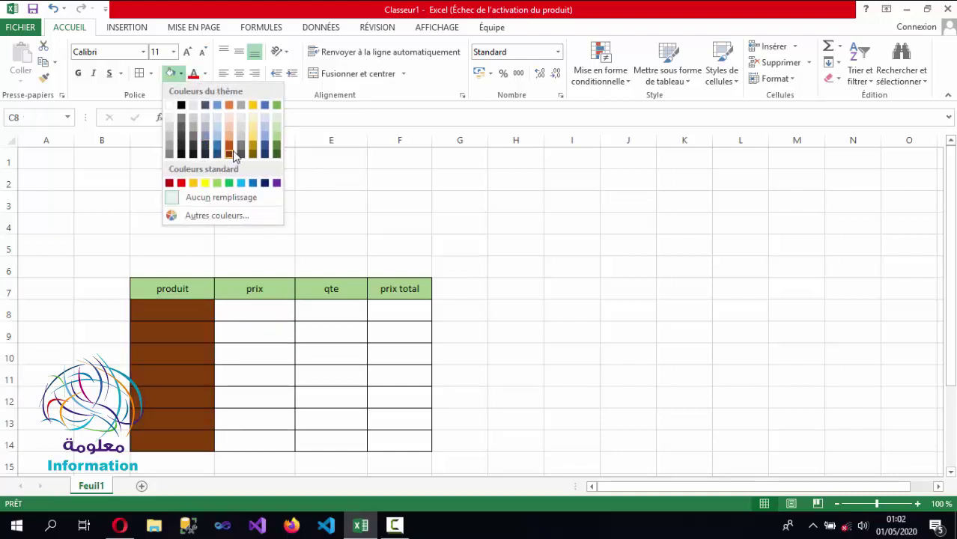
{"action": "left_click", "coordinate": [232, 123]}
{"action": "left_click", "coordinate": [187, 314]}
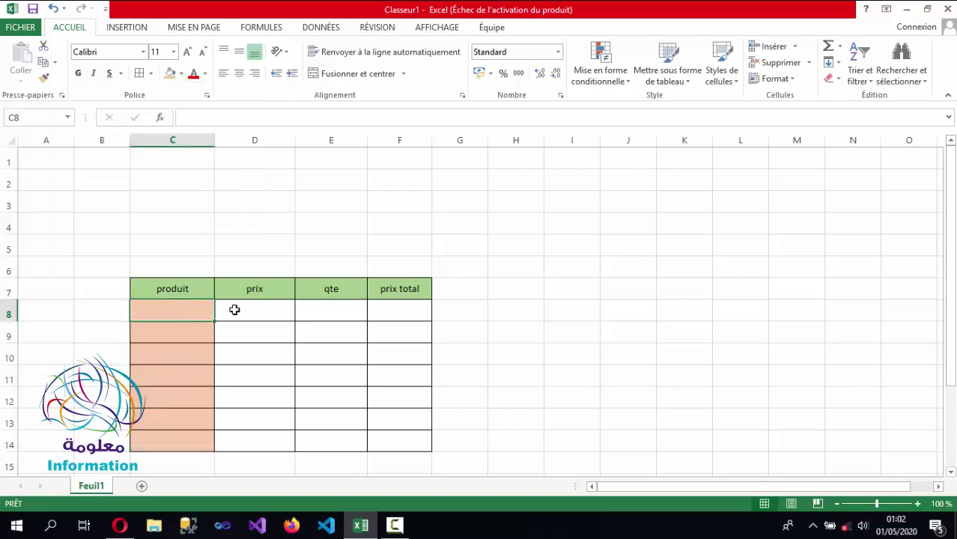
{"action": "left_click_drag", "start_coordinate": [154, 288], "coordinate": [421, 286]}
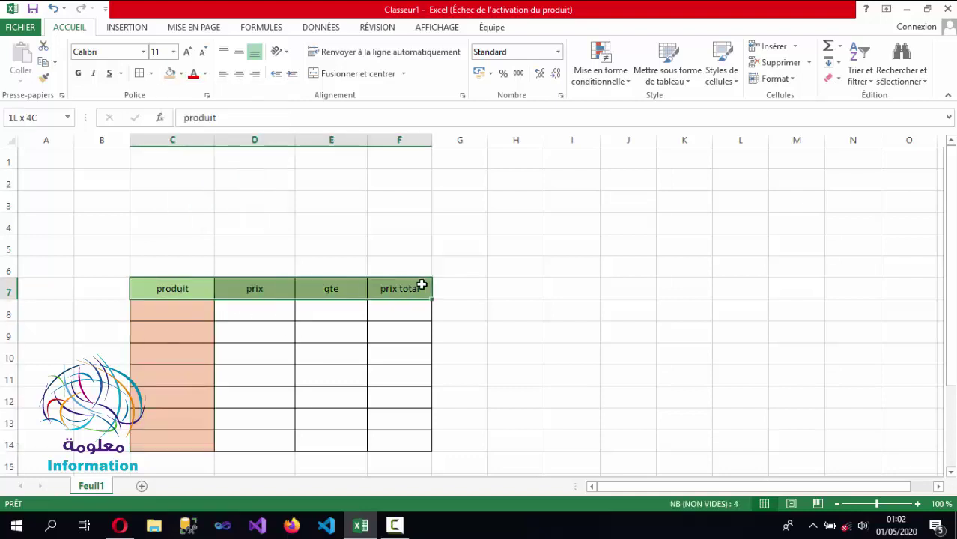
Make the C7:F7 header labels blue and set them in the Algerian font
{"action": "left_click", "coordinate": [205, 74]}
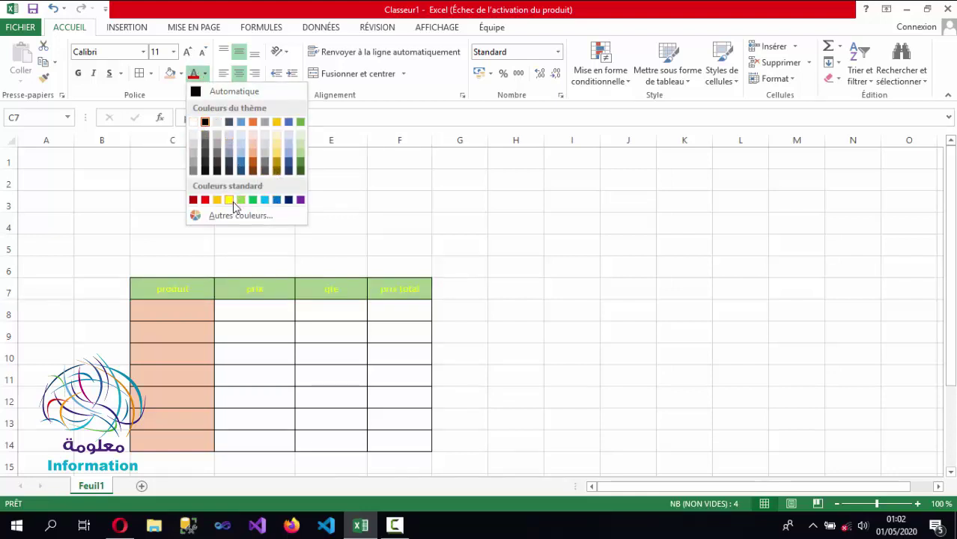
{"action": "left_click", "coordinate": [282, 201]}
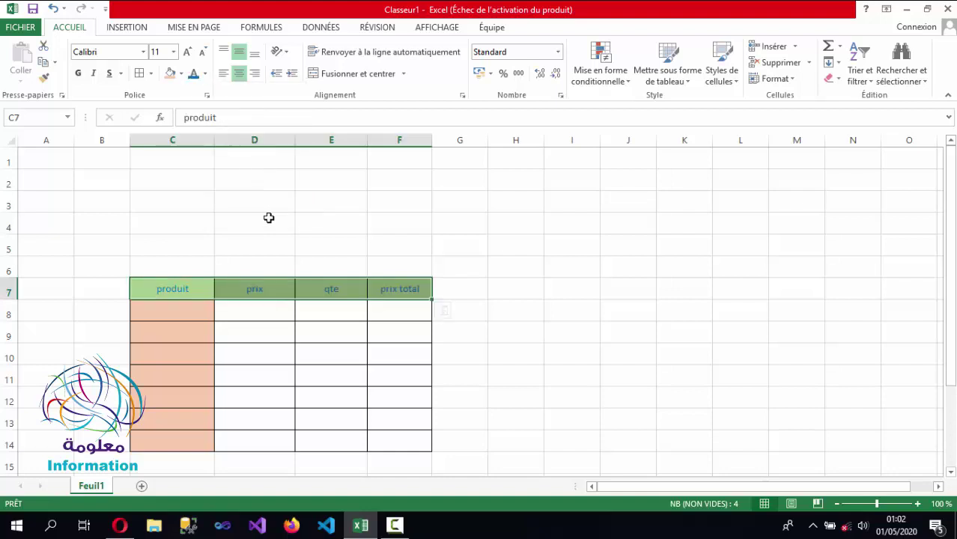
{"action": "left_click", "coordinate": [119, 54]}
{"action": "key", "text": "Down"}
{"action": "key", "text": "Down"}
{"action": "key", "text": "Down"}
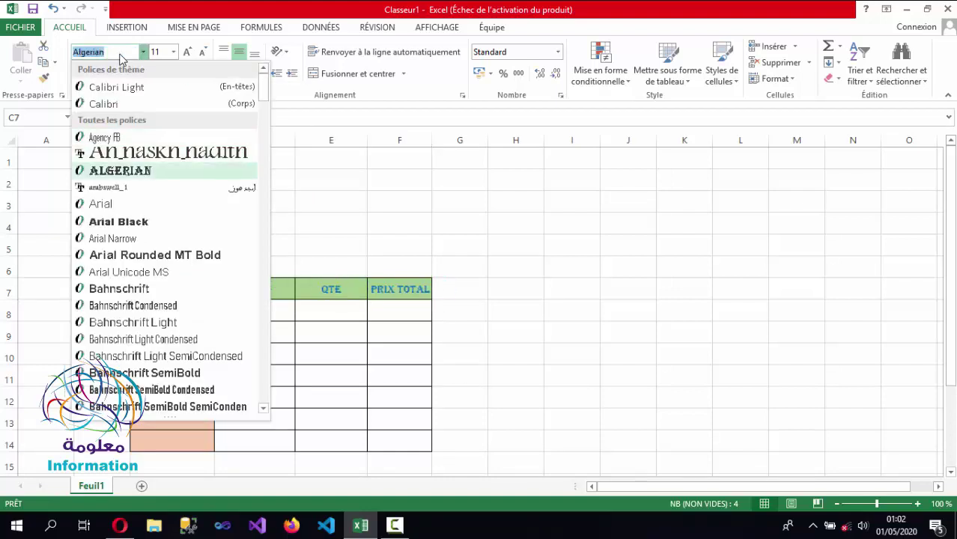
{"action": "left_click", "coordinate": [217, 174]}
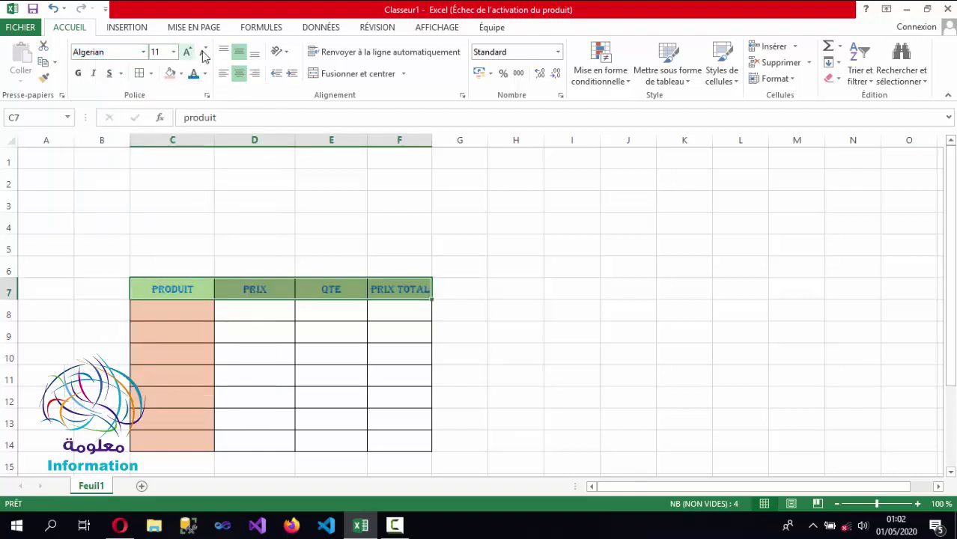
{"action": "left_click", "coordinate": [184, 300]}
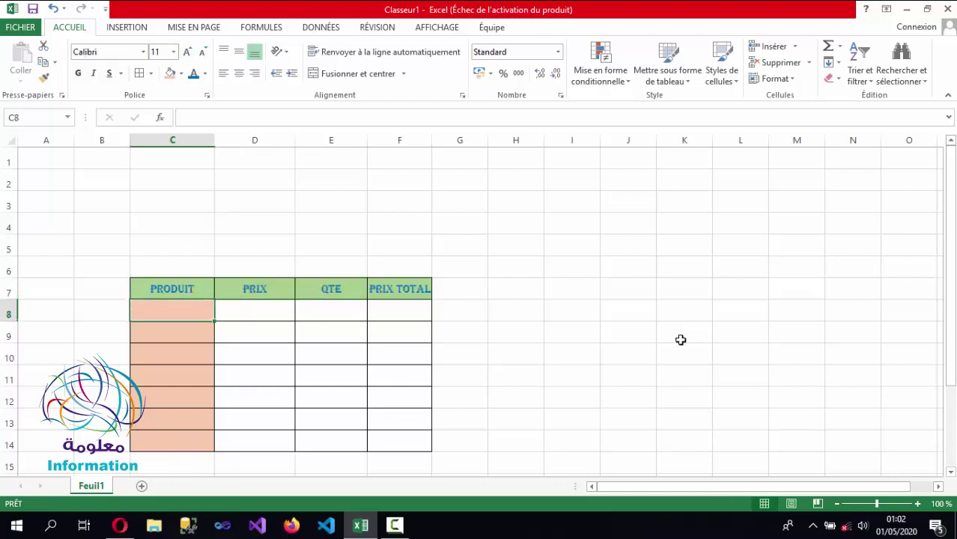
{"action": "scroll", "coordinate": [955, 301], "scroll_direction": "down", "scroll_amount": 1}
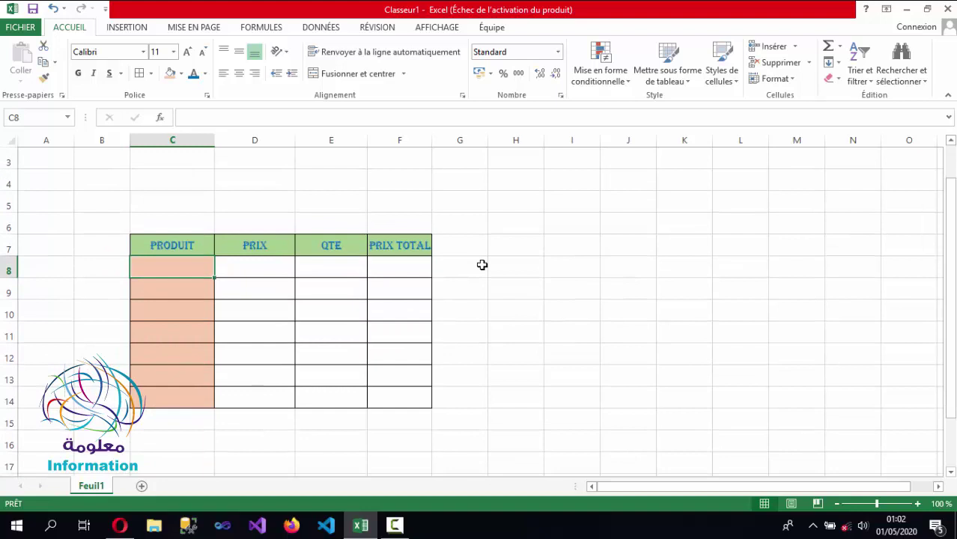
Insert a table on I7:N15 with headers Colonne1 to Colonne6
{"action": "left_click", "coordinate": [124, 27]}
{"action": "left_click", "coordinate": [138, 60]}
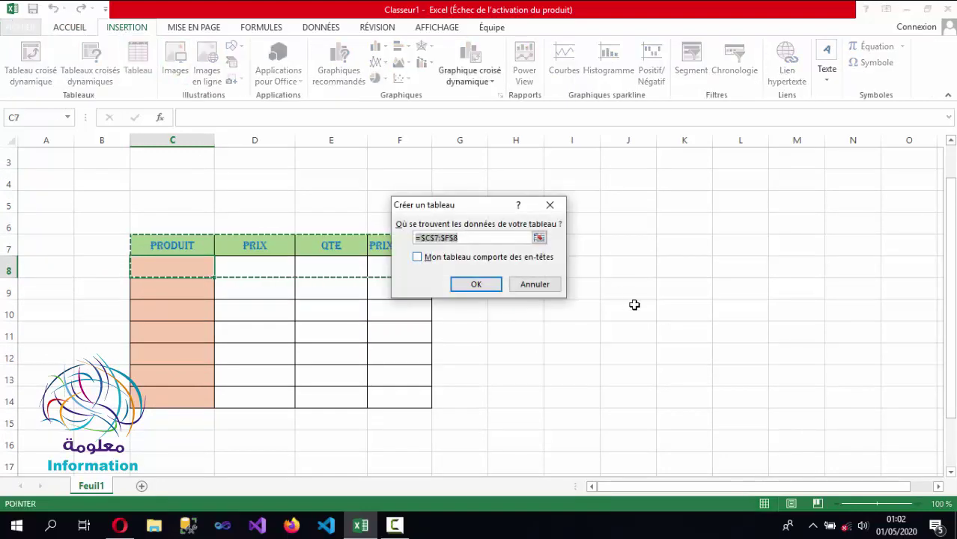
{"action": "mouse_move", "coordinate": [592, 251]}
{"action": "left_mouse_down"}
{"action": "mouse_move", "coordinate": [770, 428]}
{"action": "mouse_move", "coordinate": [881, 429]}
{"action": "left_mouse_up"}
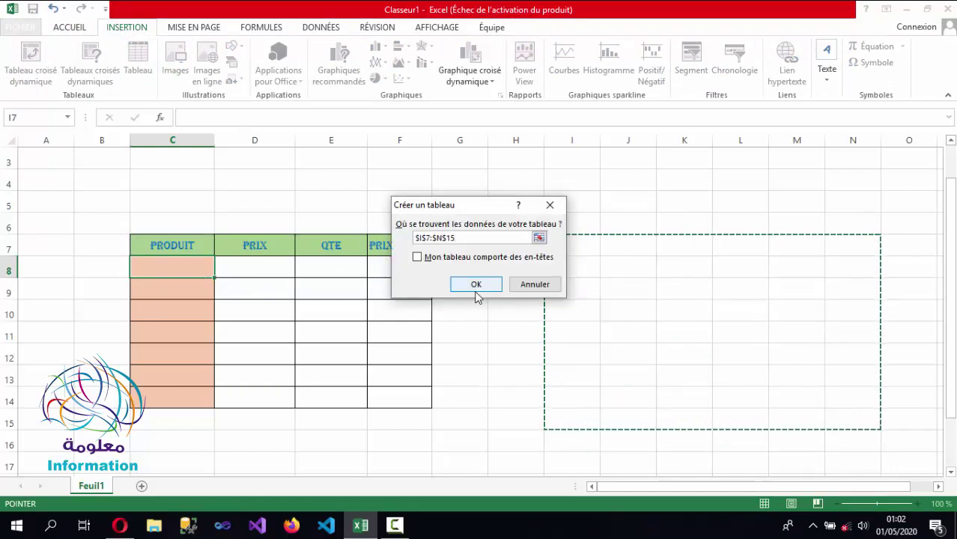
{"action": "left_click", "coordinate": [477, 291]}
{"action": "left_click", "coordinate": [592, 249]}
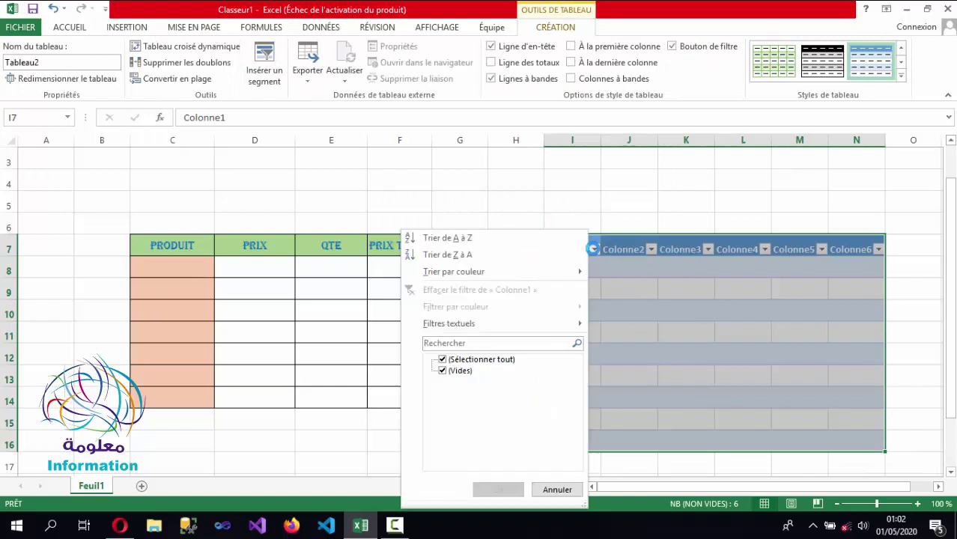
{"action": "left_click", "coordinate": [627, 278]}
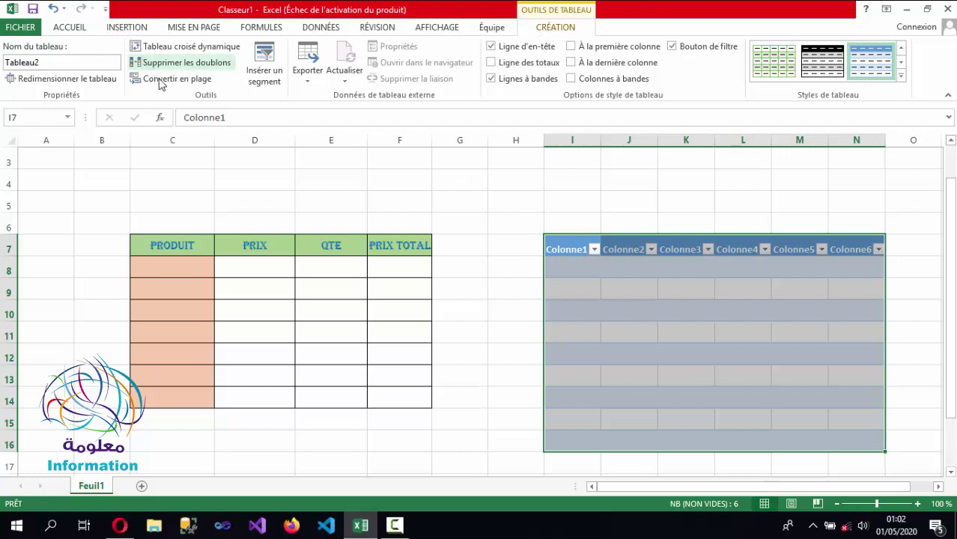
Convert the new table to a normal range, removing the filter buttons
{"action": "left_click", "coordinate": [192, 82]}
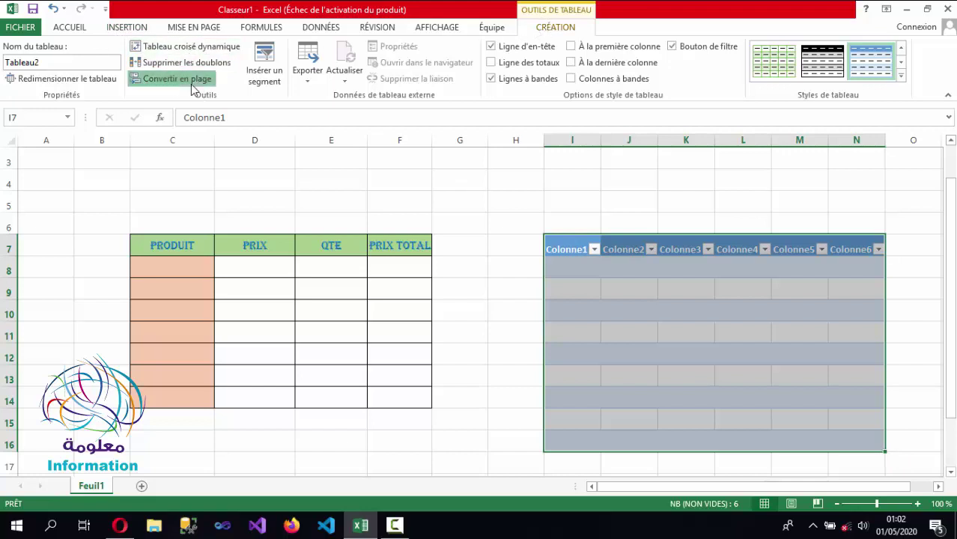
{"action": "left_click", "coordinate": [442, 298]}
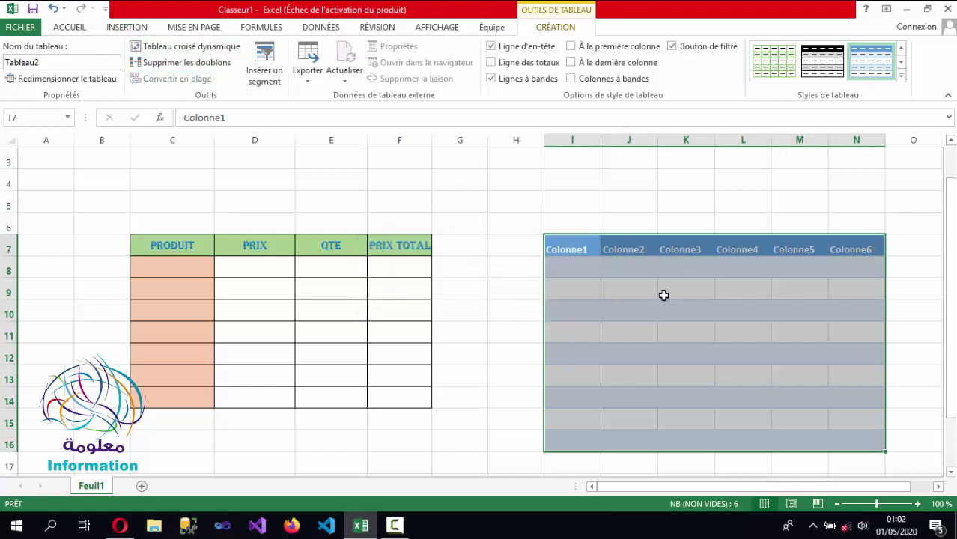
{"action": "left_click", "coordinate": [634, 270]}
{"action": "left_click", "coordinate": [587, 251]}
Rename header Colonne1 in I7 to 'ffgfcfc'
{"action": "double_click", "coordinate": [587, 250]}
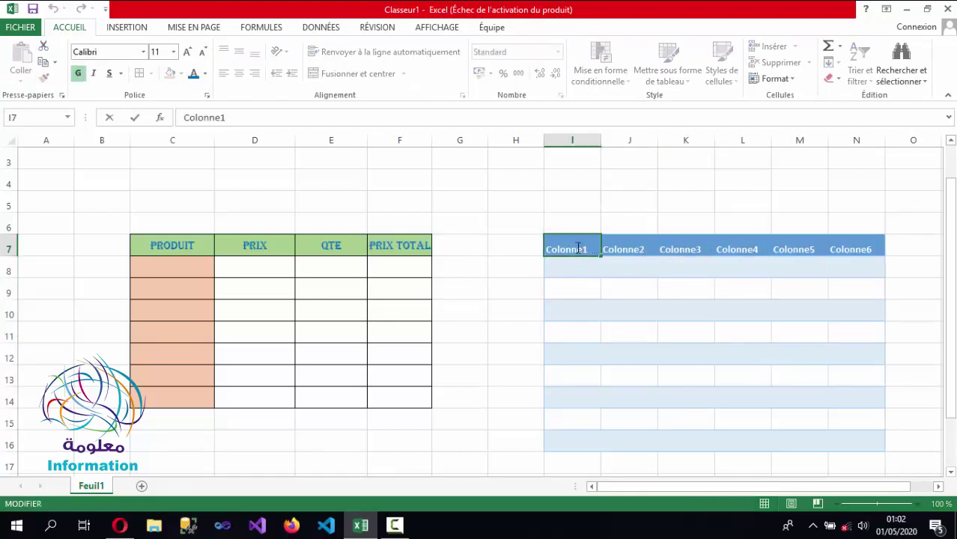
{"action": "left_click_drag", "start_coordinate": [586, 250], "coordinate": [517, 247]}
{"action": "type", "text": "ffgfcfc"}
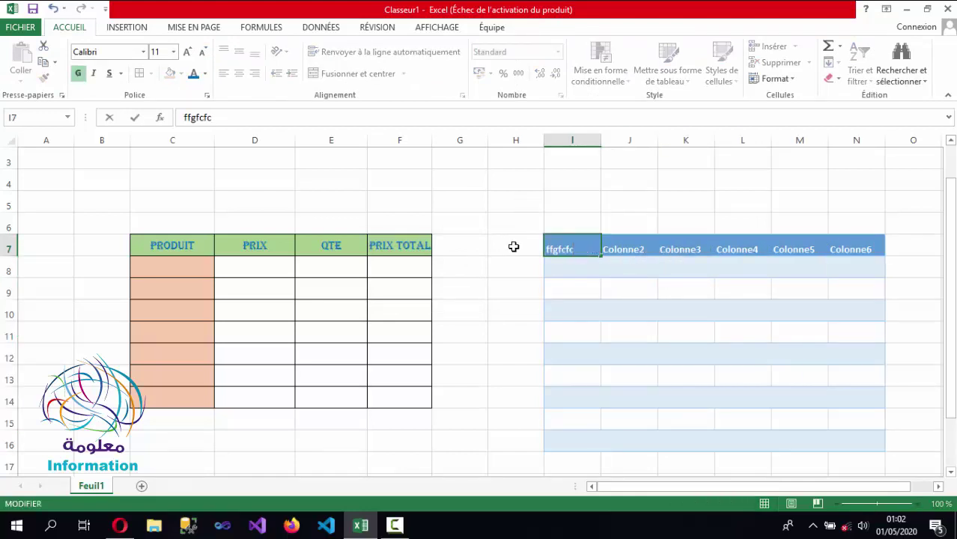
{"action": "left_click", "coordinate": [669, 303]}
Align the I7:O7 header row top and centred horizontally
{"action": "left_click_drag", "start_coordinate": [584, 250], "coordinate": [893, 248]}
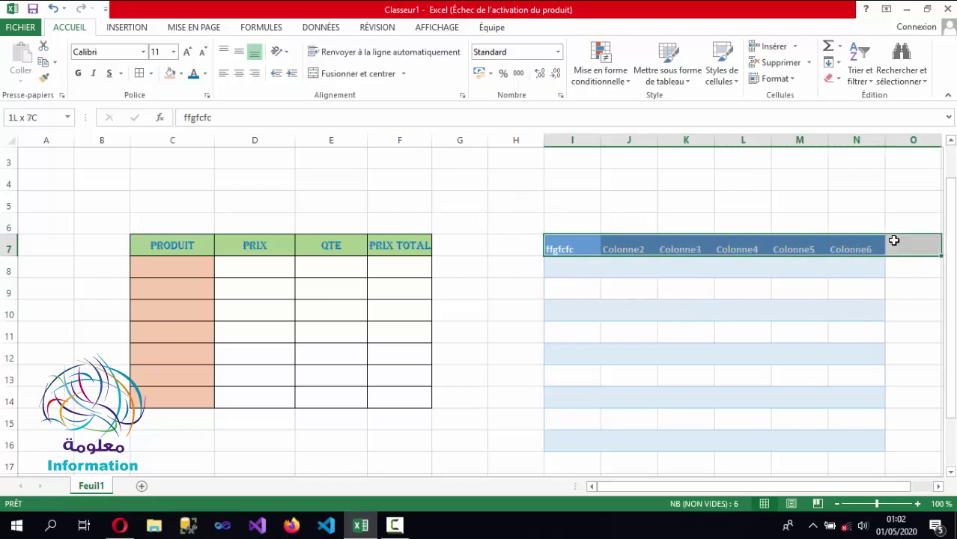
{"action": "left_click", "coordinate": [239, 52]}
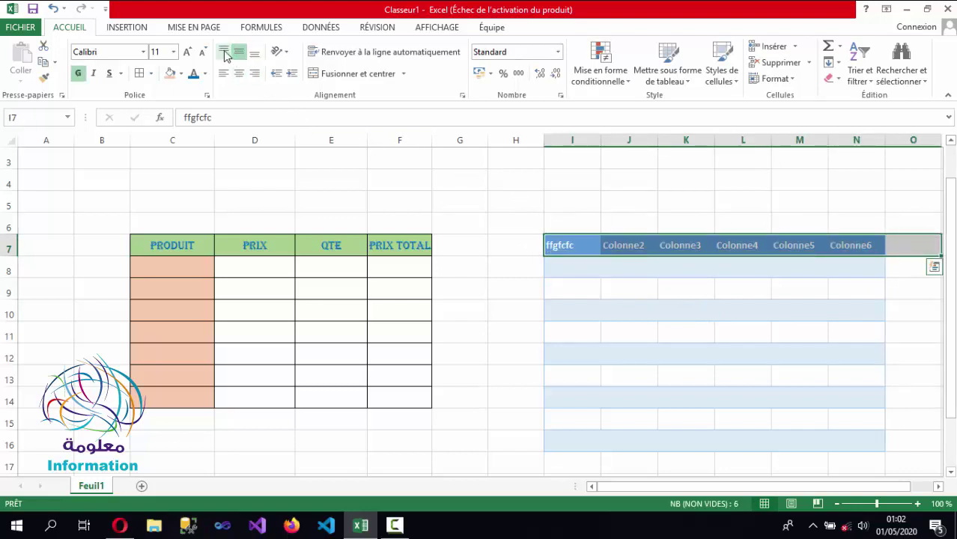
{"action": "left_click", "coordinate": [223, 51]}
{"action": "left_click", "coordinate": [239, 74]}
{"action": "left_click", "coordinate": [674, 288]}
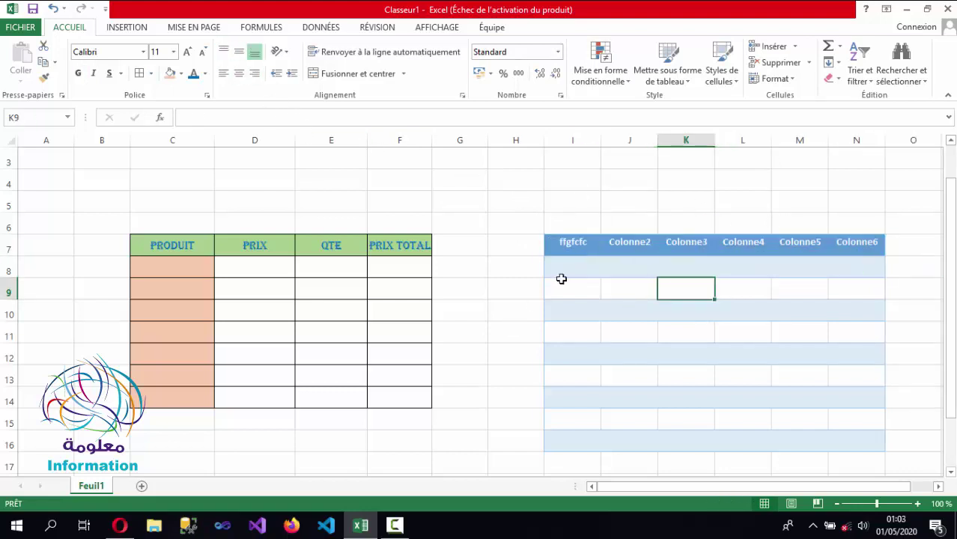
{"action": "left_click_drag", "start_coordinate": [573, 267], "coordinate": [798, 421]}
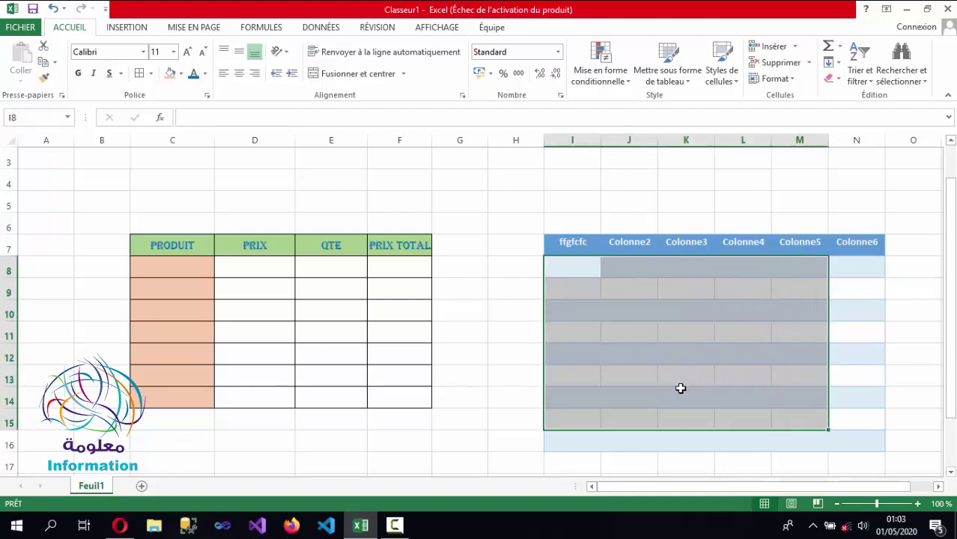
{"action": "left_click_drag", "start_coordinate": [572, 247], "coordinate": [862, 444]}
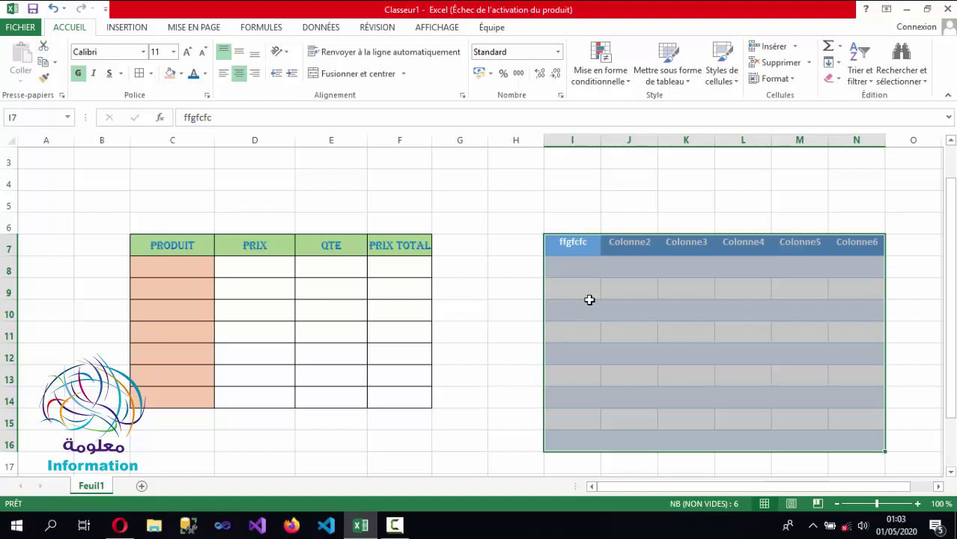
{"action": "left_click", "coordinate": [383, 370]}
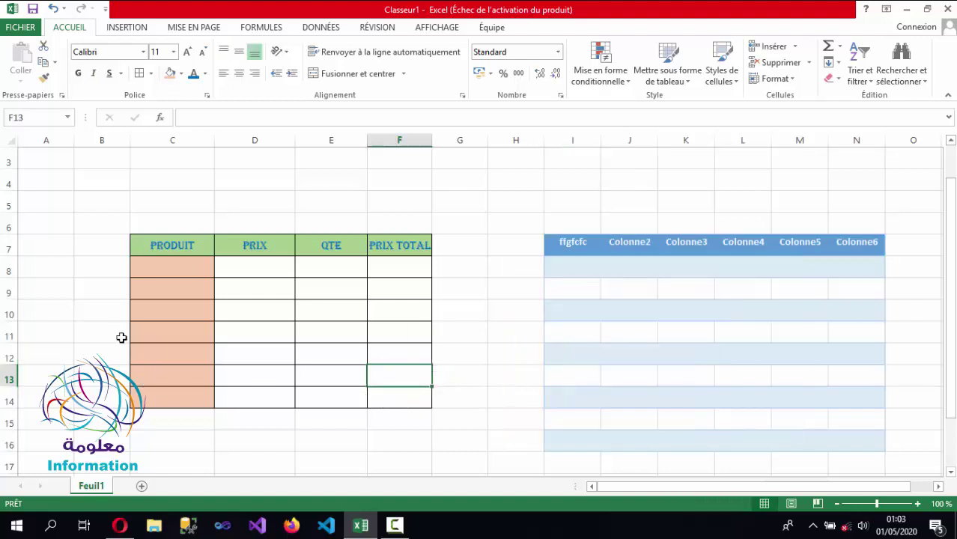
Clear the formatting of C11:F14 as a test, then undo to restore the fill and borders
{"action": "left_click_drag", "start_coordinate": [128, 340], "coordinate": [397, 396]}
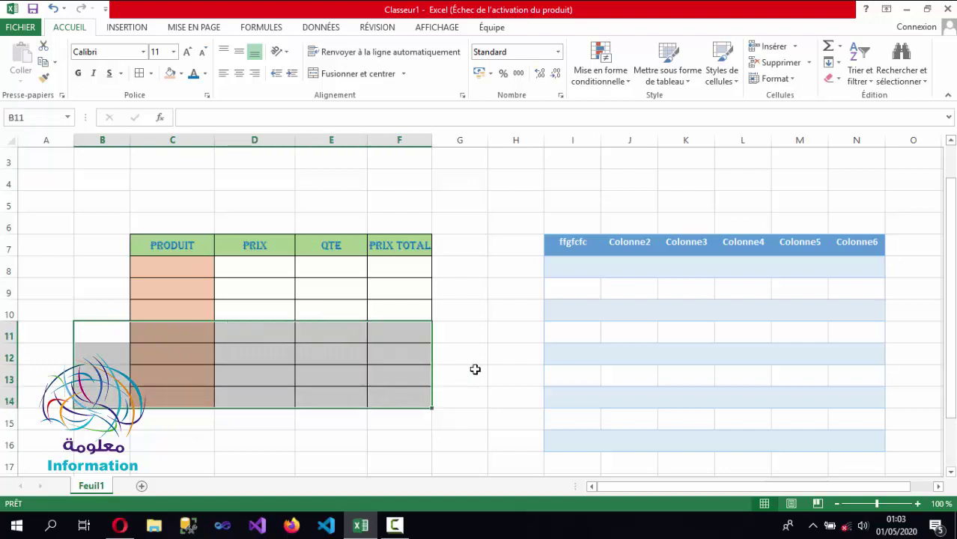
{"action": "left_click", "coordinate": [67, 341]}
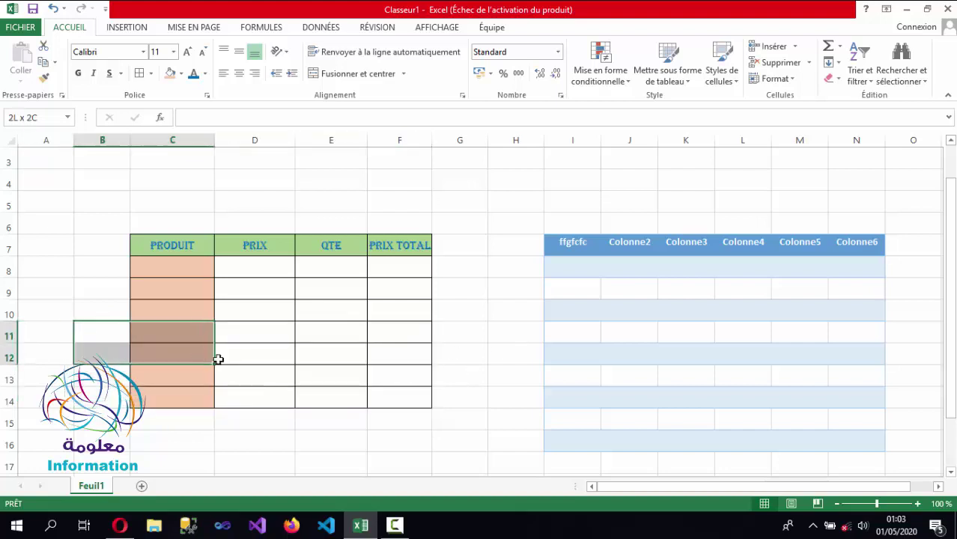
{"action": "left_click_drag", "start_coordinate": [123, 334], "coordinate": [355, 400]}
{"action": "left_click", "coordinate": [417, 403]}
{"action": "left_click_drag", "start_coordinate": [417, 403], "coordinate": [170, 339]}
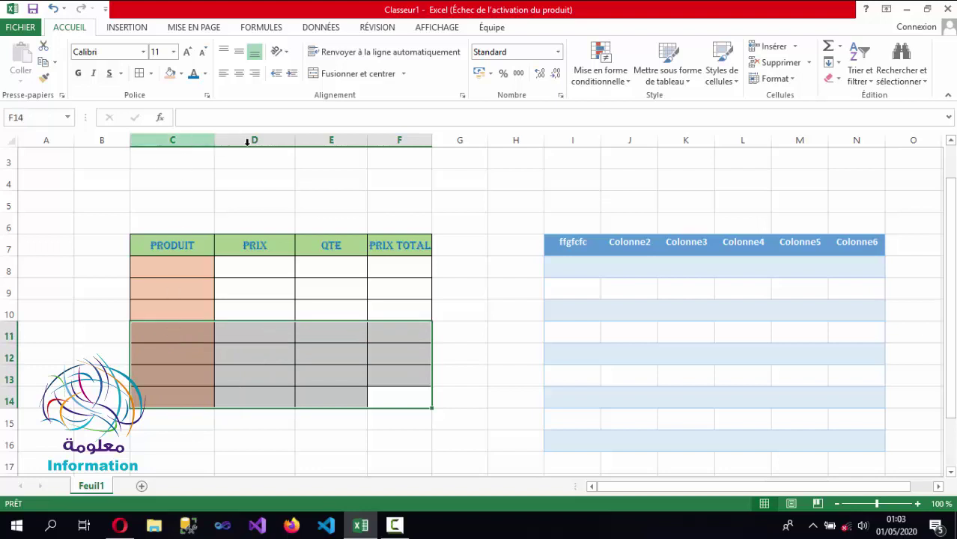
{"action": "left_click", "coordinate": [839, 81]}
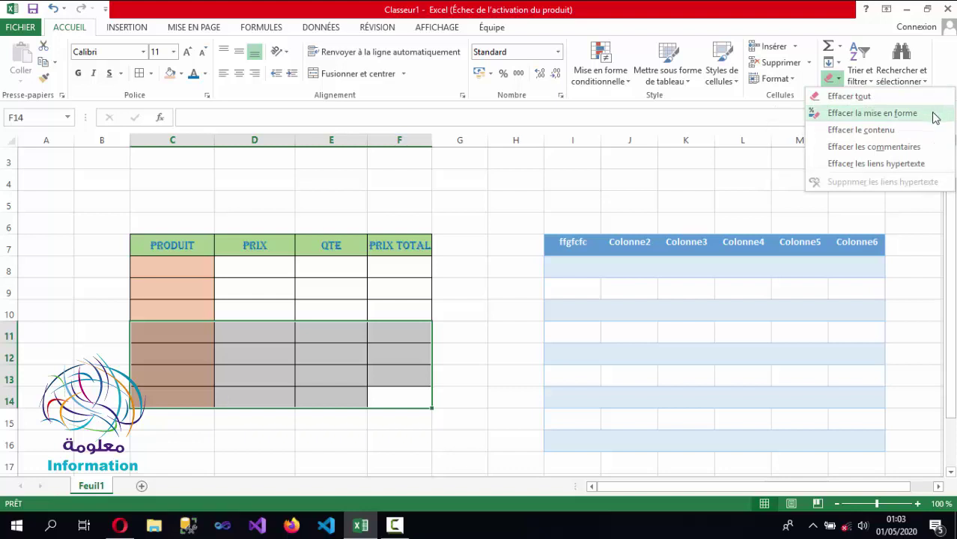
{"action": "left_click", "coordinate": [936, 118]}
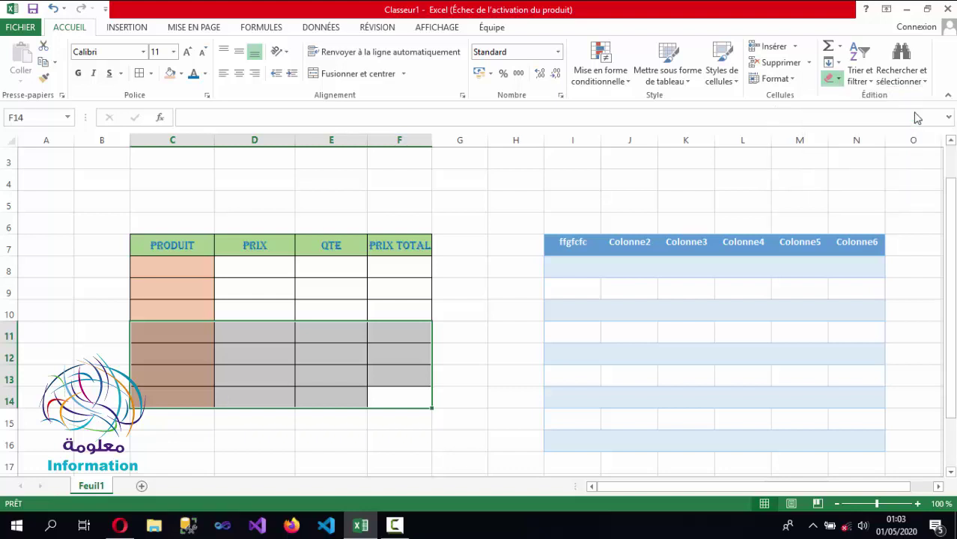
{"action": "left_click", "coordinate": [365, 360]}
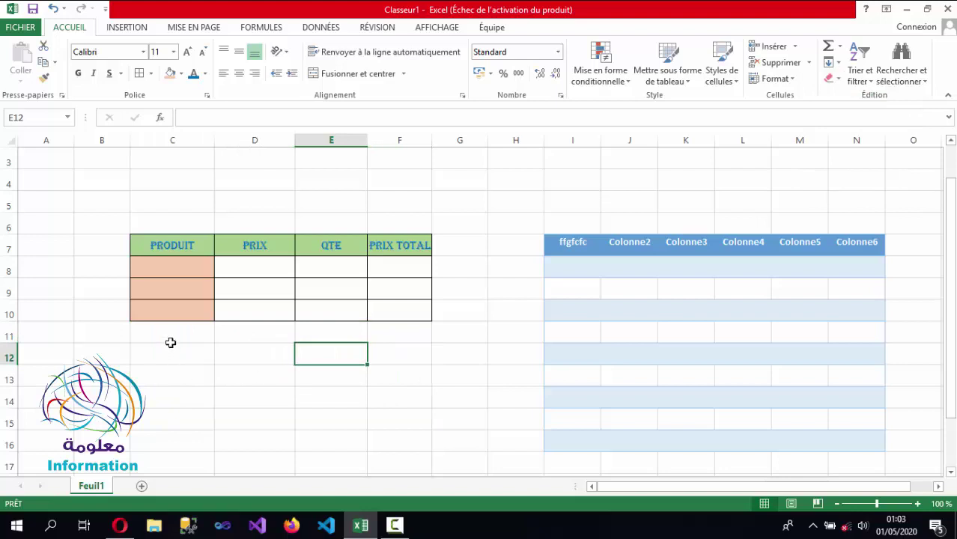
{"action": "left_click_drag", "start_coordinate": [171, 338], "coordinate": [427, 401]}
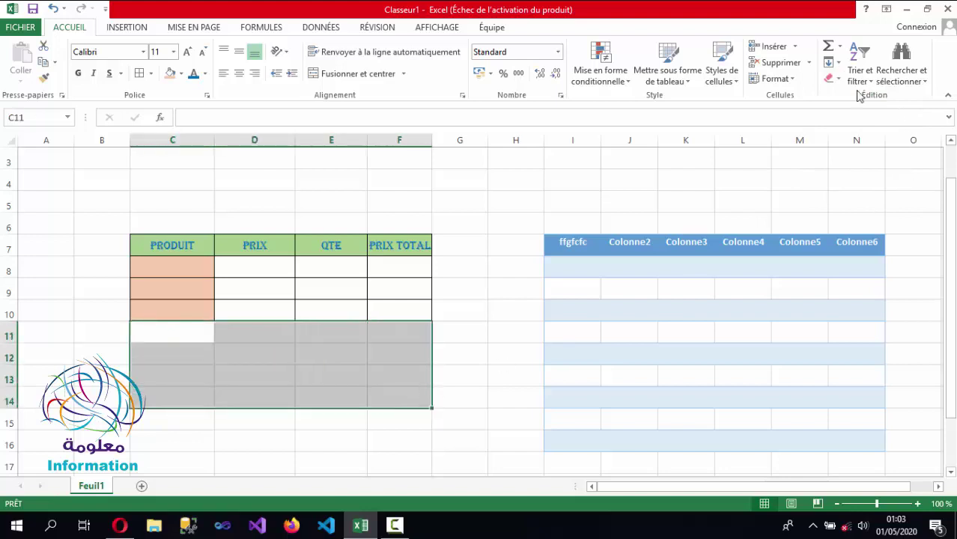
{"action": "key", "text": "ctrl+z"}
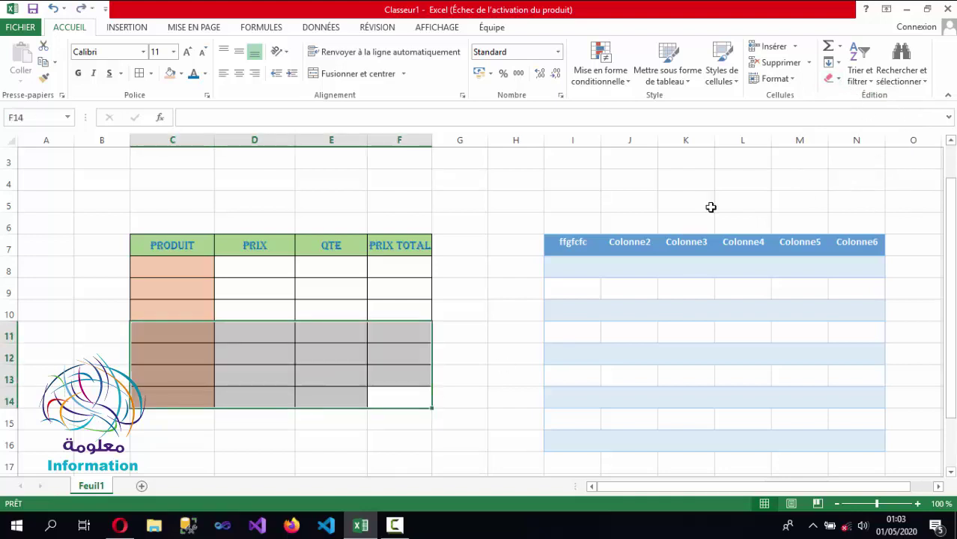
Enter a test value 5 in D11, clear only the range's formats, then undo
{"action": "left_click", "coordinate": [255, 334]}
{"action": "type", "text": "5"}
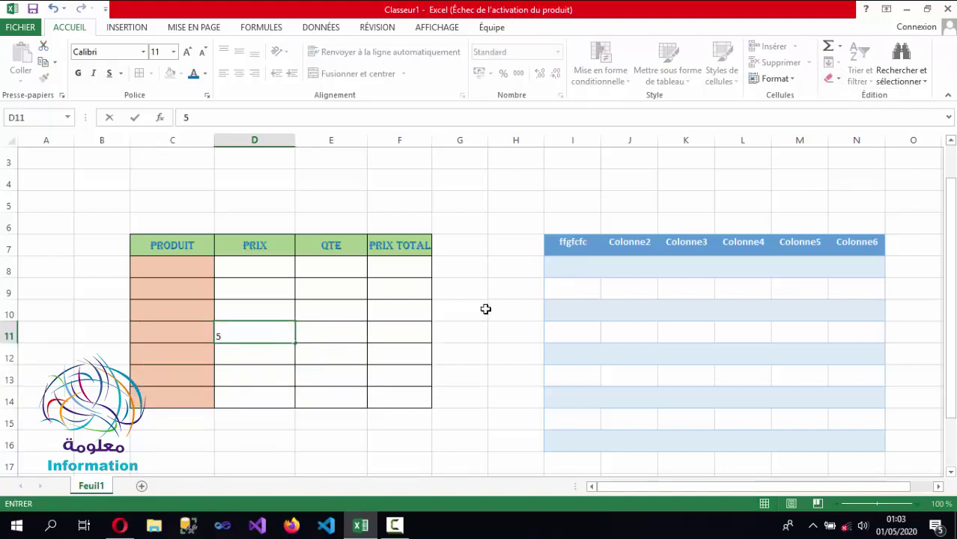
{"action": "left_click", "coordinate": [442, 373]}
{"action": "left_click_drag", "start_coordinate": [158, 335], "coordinate": [400, 391]}
{"action": "left_click", "coordinate": [833, 78]}
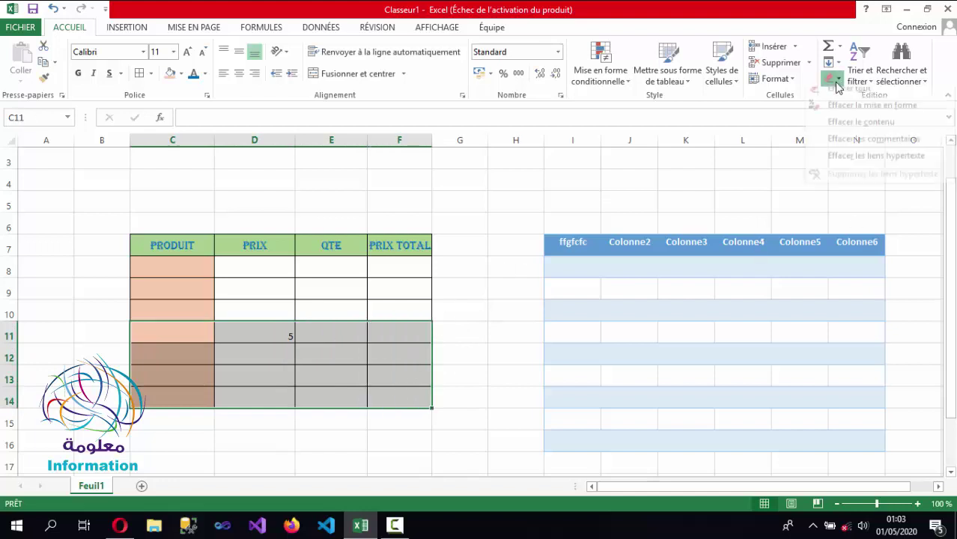
{"action": "left_click", "coordinate": [845, 111]}
{"action": "left_click", "coordinate": [364, 466]}
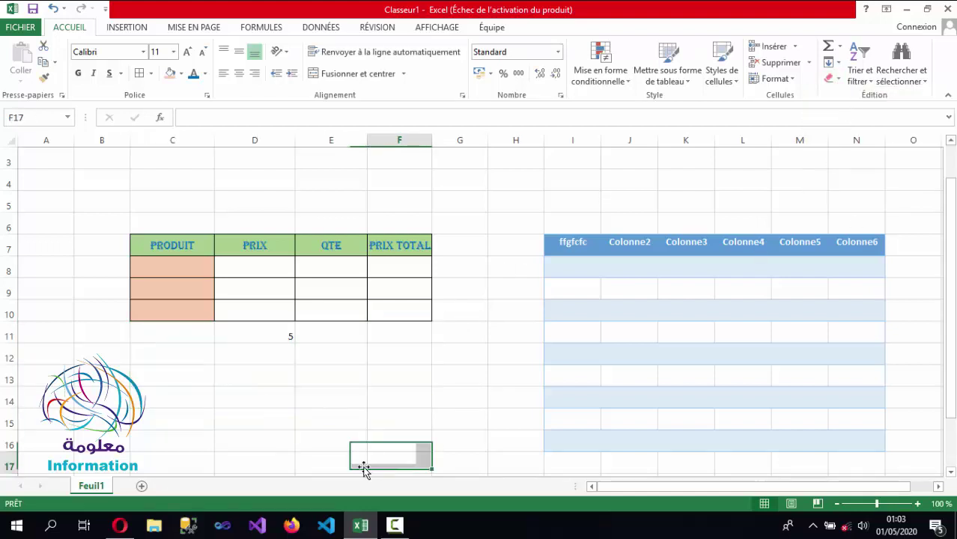
{"action": "left_click_drag", "start_coordinate": [251, 334], "coordinate": [377, 393]}
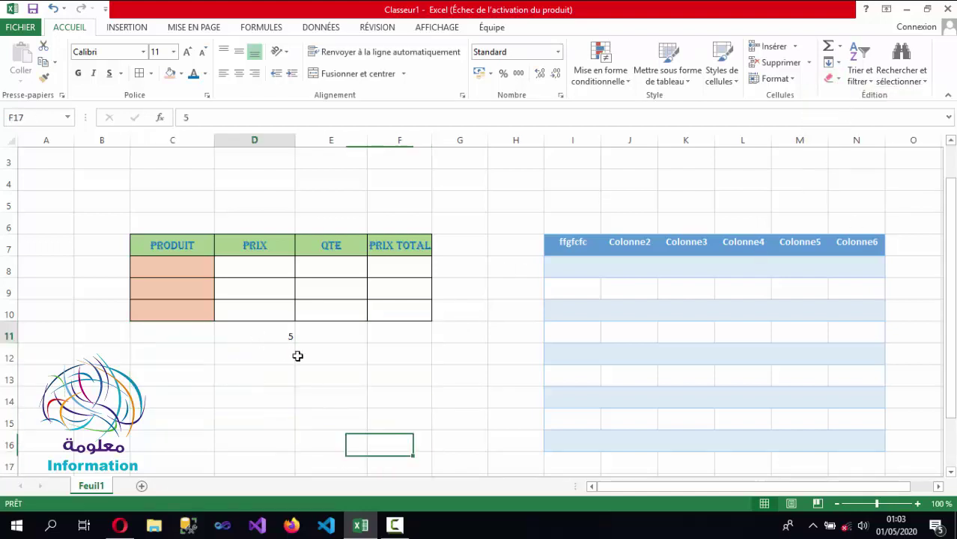
{"action": "left_click", "coordinate": [181, 358]}
{"action": "key", "text": "ctrl+z"}
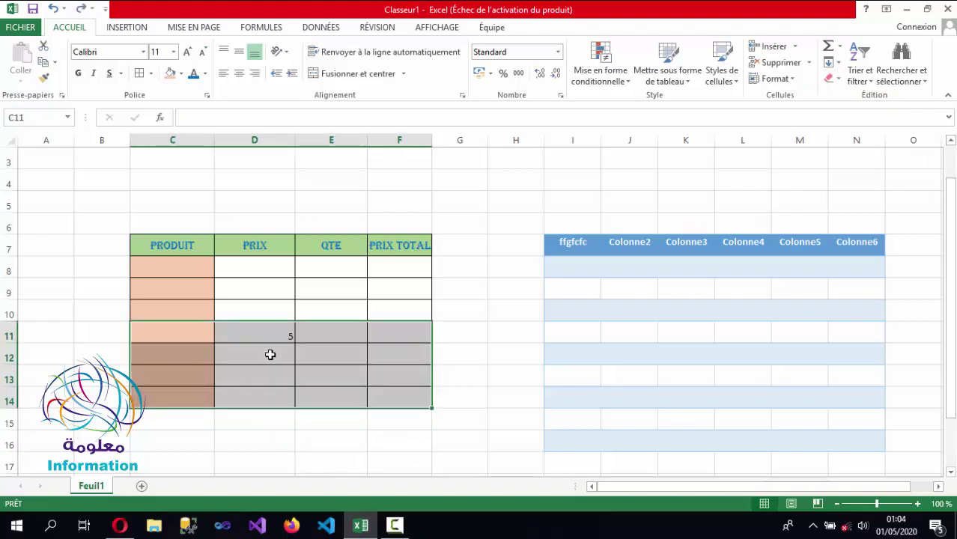
Clear everything from C11:F14 with Effacer tout, then undo it
{"action": "left_click_drag", "start_coordinate": [173, 327], "coordinate": [400, 392]}
{"action": "left_click", "coordinate": [833, 78]}
{"action": "left_click", "coordinate": [847, 96]}
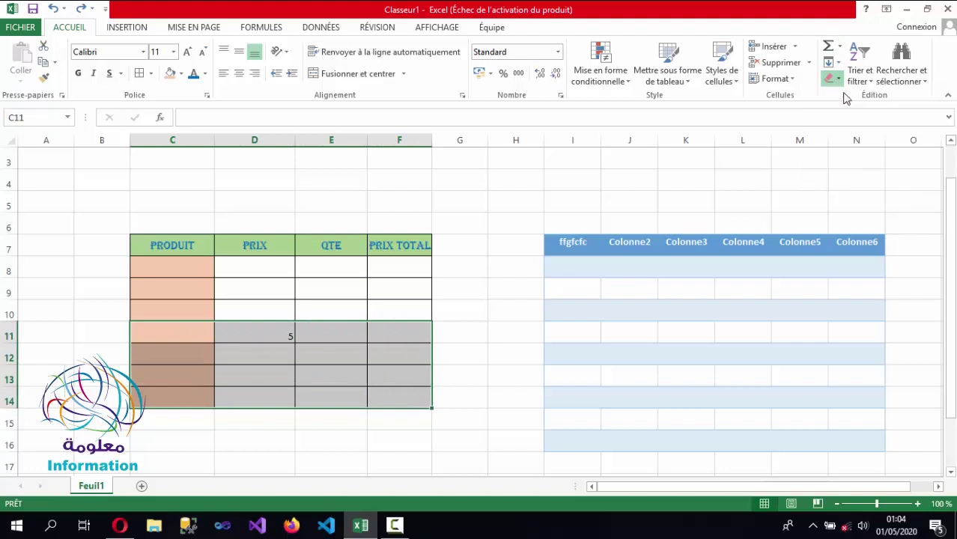
{"action": "left_click", "coordinate": [319, 346]}
{"action": "mouse_move", "coordinate": [163, 336]}
{"action": "left_mouse_down"}
{"action": "mouse_move", "coordinate": [210, 357]}
{"action": "mouse_move", "coordinate": [181, 341]}
{"action": "left_mouse_up"}
{"action": "key", "text": "ctrl+z"}
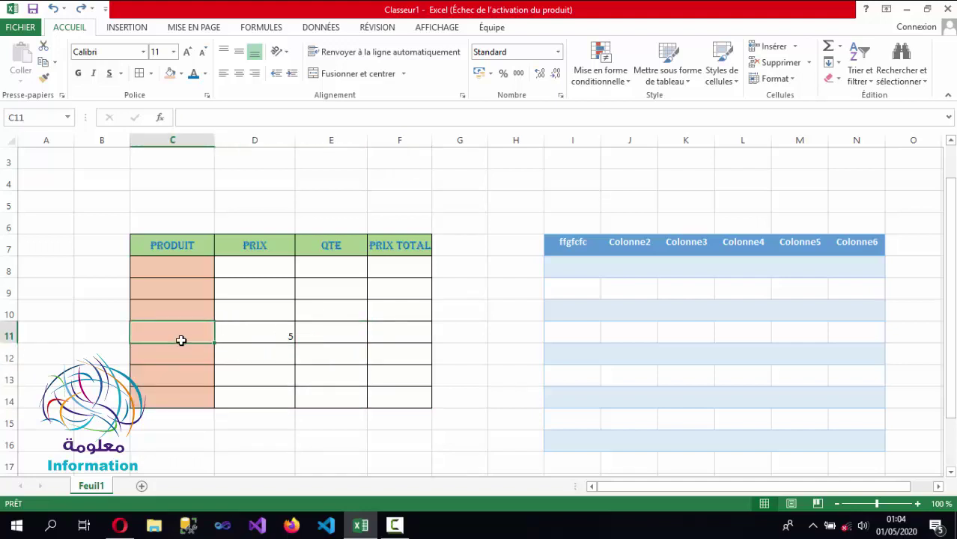
Type test text into the range and erase only the contents of C11:F14, keeping formatting
{"action": "type", "text": "xvdfg"}
{"action": "left_click", "coordinate": [263, 367]}
{"action": "type", "text": "dsd"}
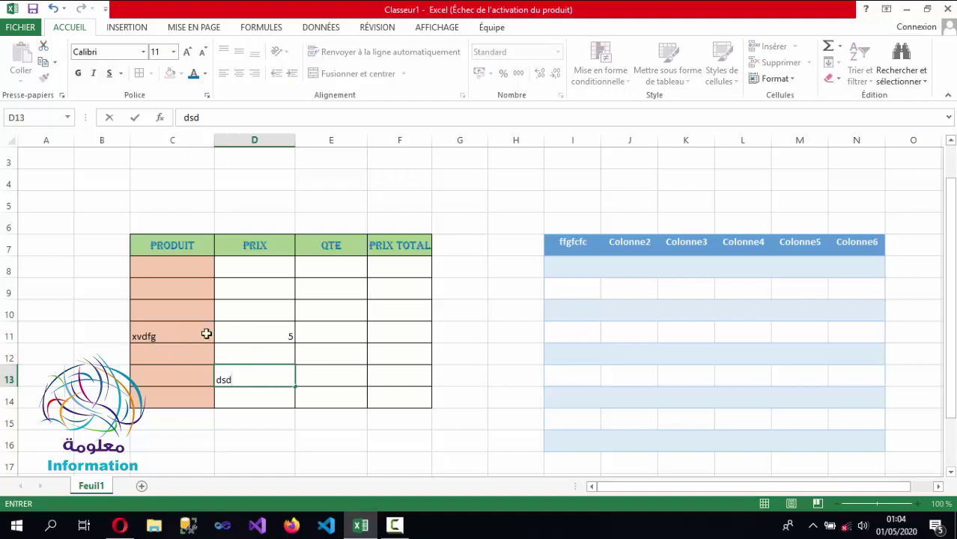
{"action": "left_click_drag", "start_coordinate": [166, 327], "coordinate": [381, 399]}
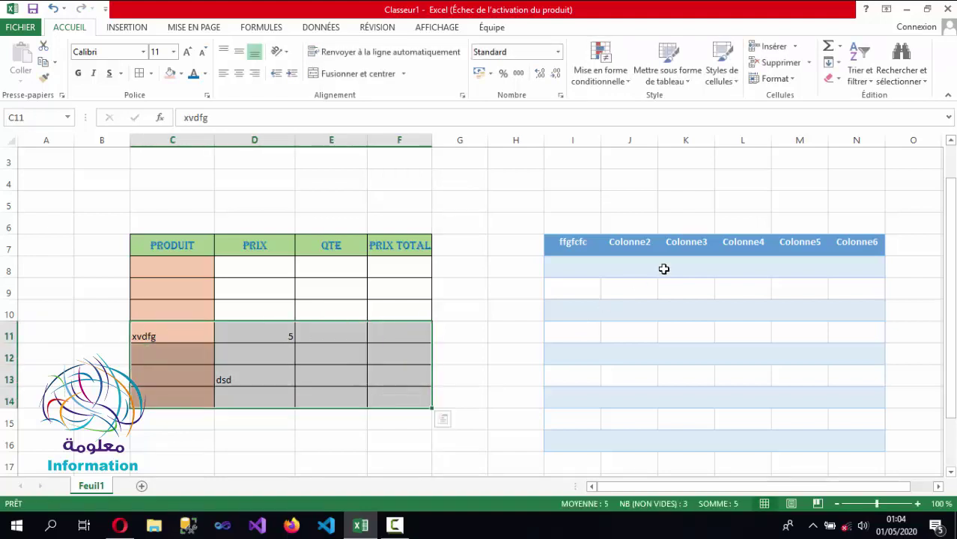
{"action": "left_click", "coordinate": [835, 79]}
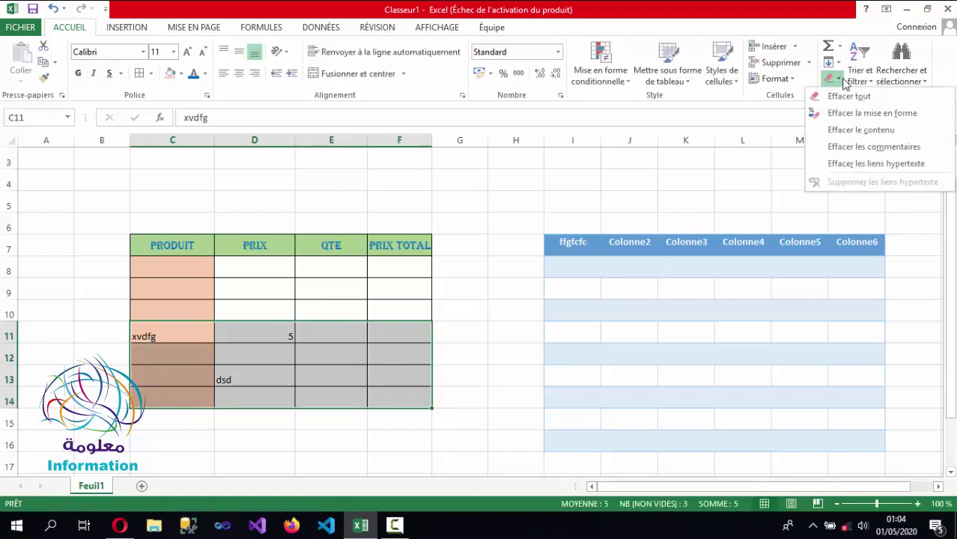
{"action": "left_click", "coordinate": [905, 132]}
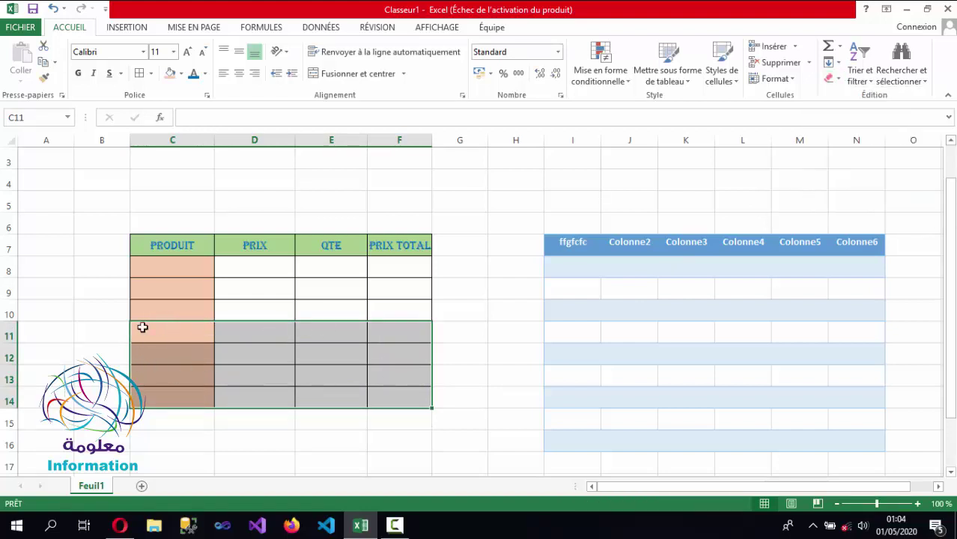
{"action": "left_click", "coordinate": [340, 355]}
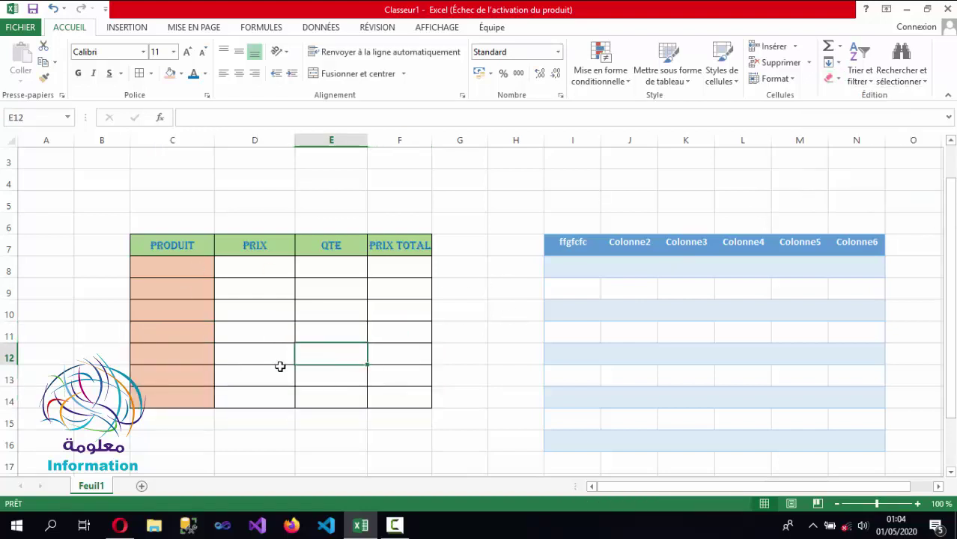
Clear everything from C11:F14 for good with Effacer tout
{"action": "left_click_drag", "start_coordinate": [150, 337], "coordinate": [402, 402]}
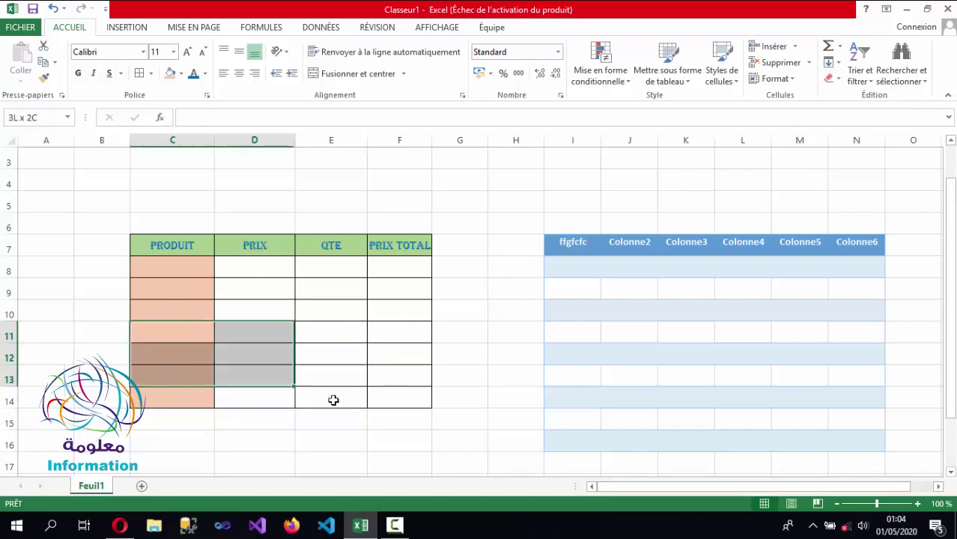
{"action": "left_click", "coordinate": [839, 79]}
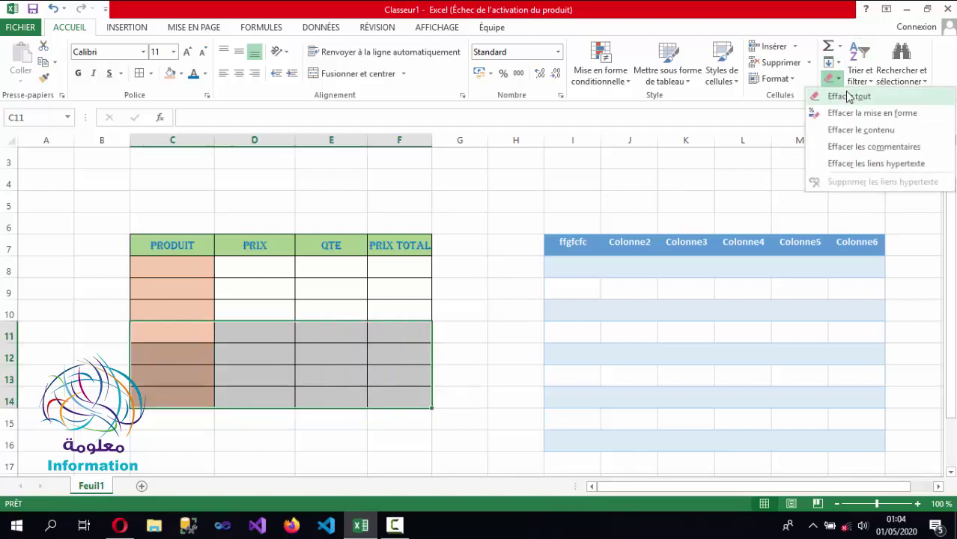
{"action": "left_click", "coordinate": [849, 96]}
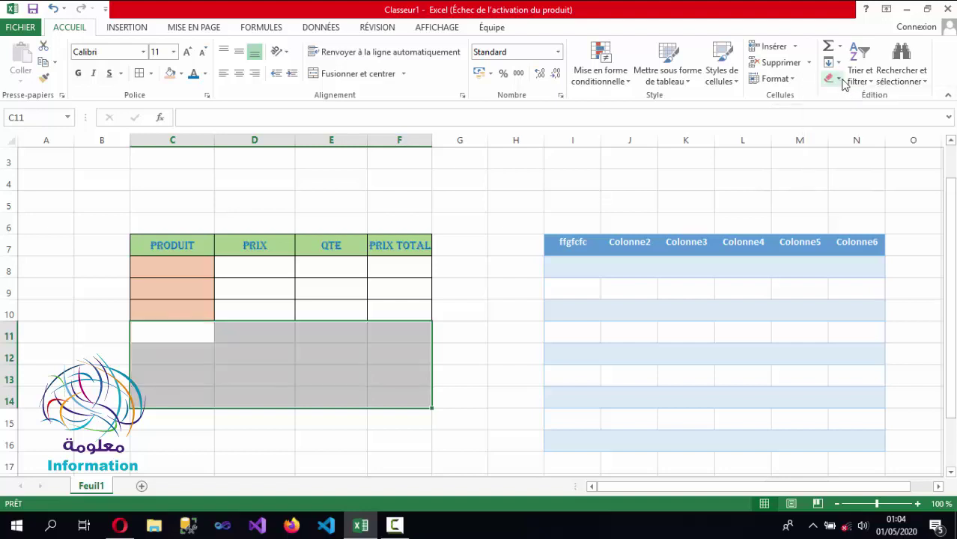
{"action": "left_click", "coordinate": [837, 79]}
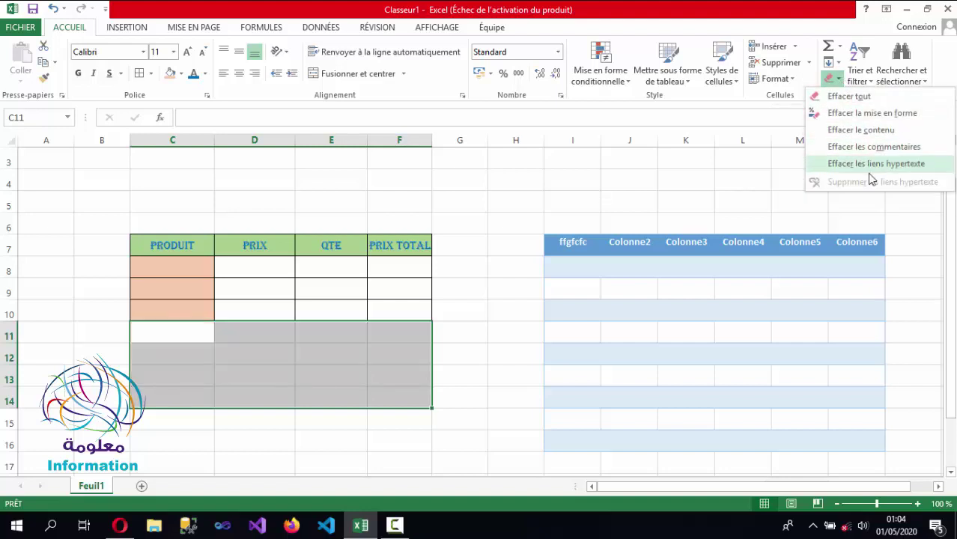
{"action": "left_click", "coordinate": [341, 337]}
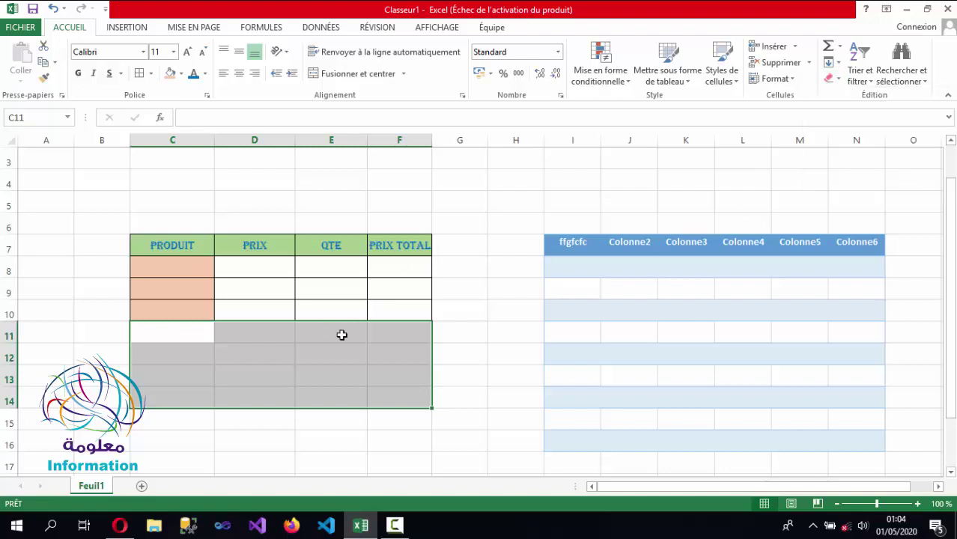
{"action": "left_click", "coordinate": [389, 332]}
Centre the product cells C8:C10 both vertically and horizontally
{"action": "left_click", "coordinate": [163, 274]}
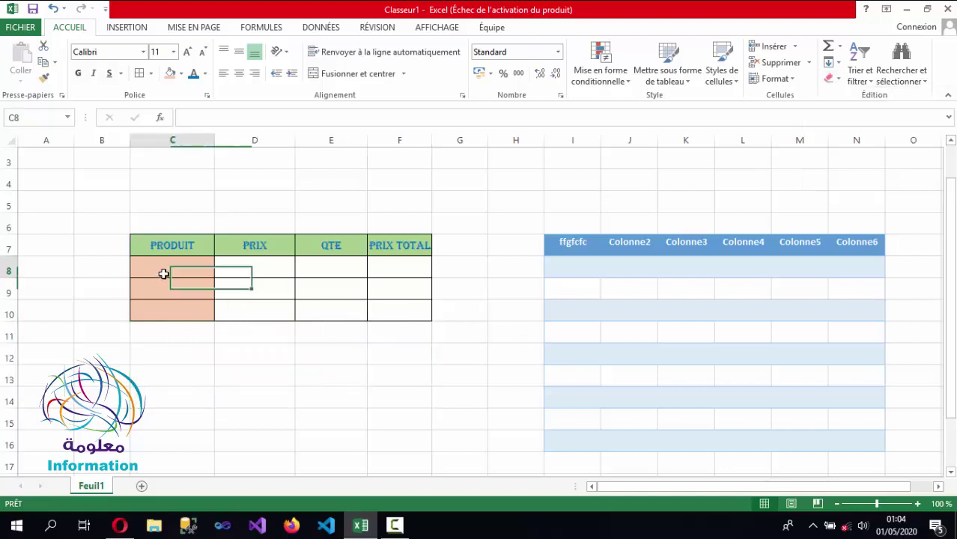
{"action": "double_click", "coordinate": [163, 274]}
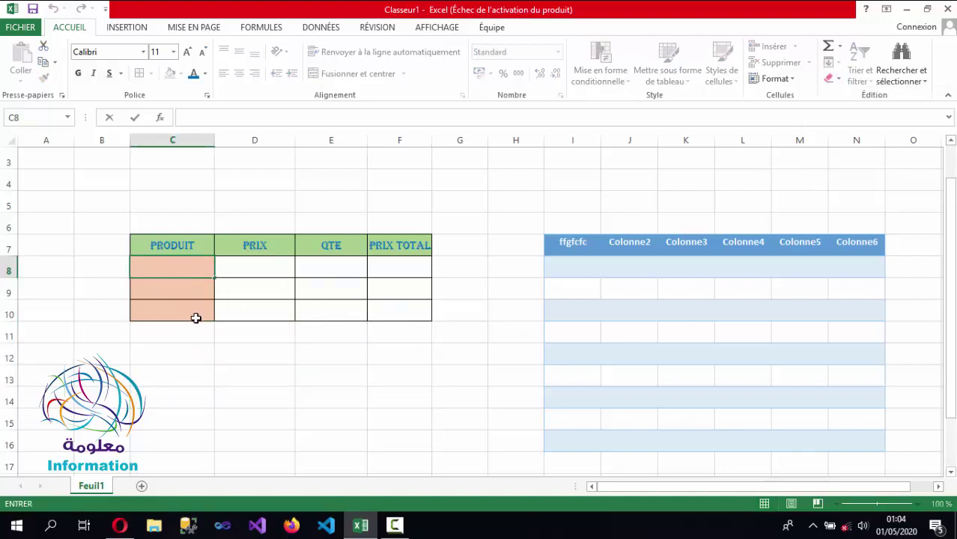
{"action": "left_click_drag", "start_coordinate": [195, 314], "coordinate": [183, 271]}
{"action": "left_click", "coordinate": [239, 54]}
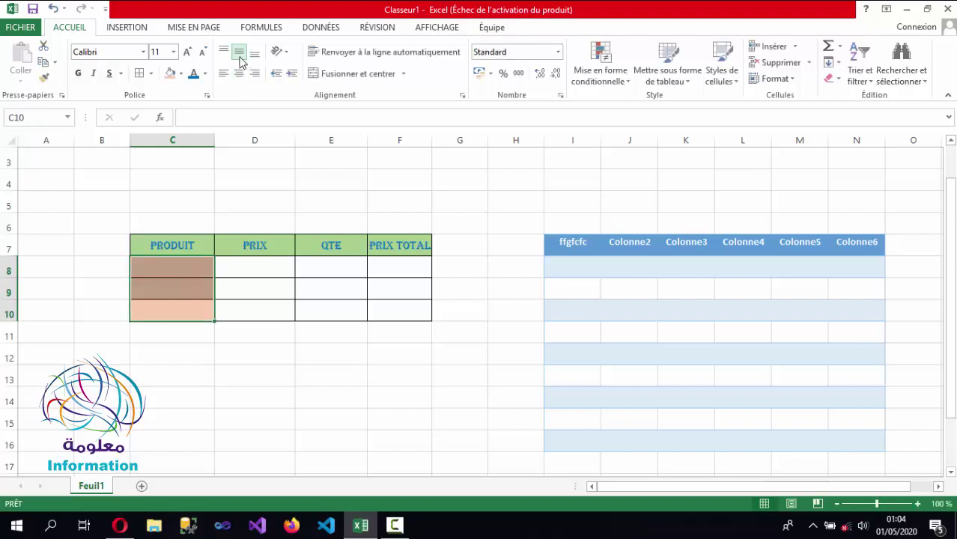
{"action": "left_click", "coordinate": [239, 73]}
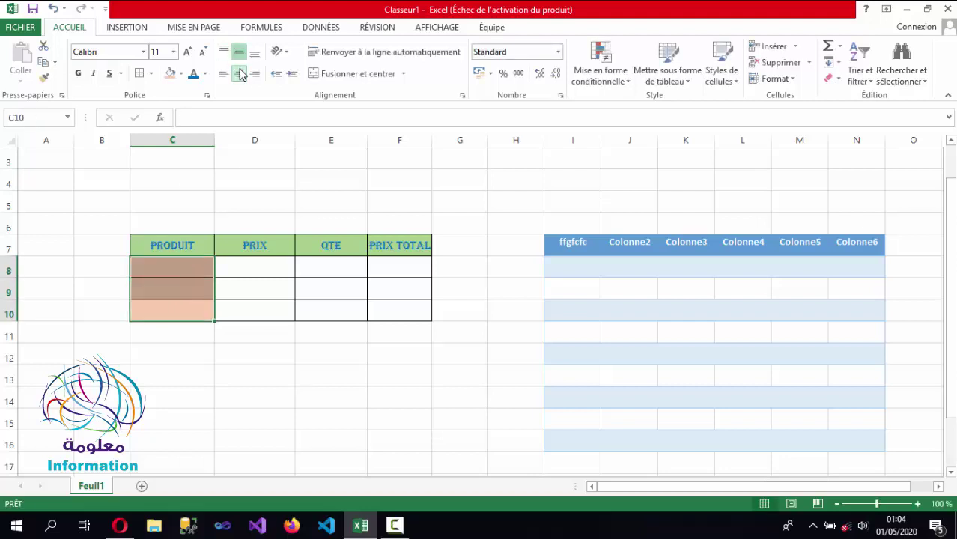
Complete the product names with lait in C9 and frommage in C10
{"action": "left_click", "coordinate": [171, 273]}
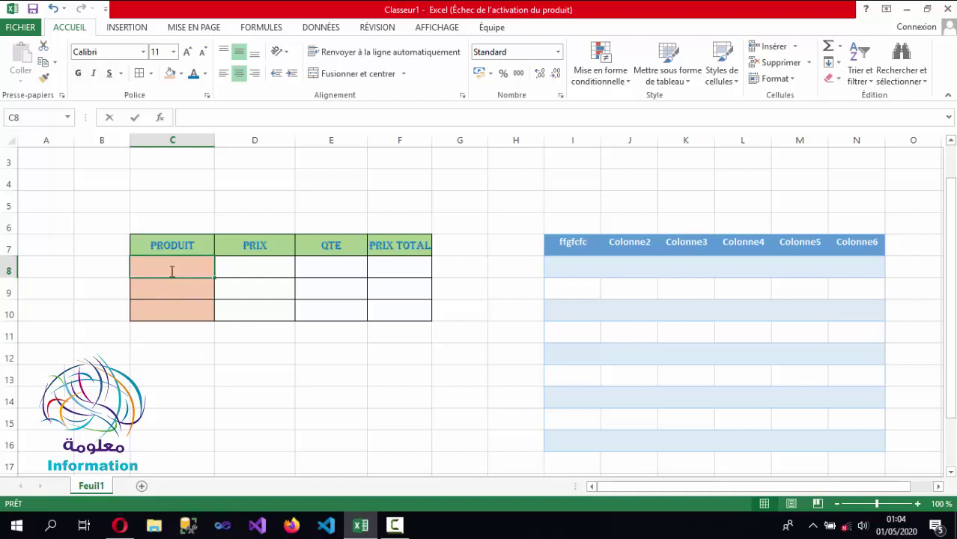
{"action": "double_click", "coordinate": [171, 270]}
{"action": "type", "text": "huil"}
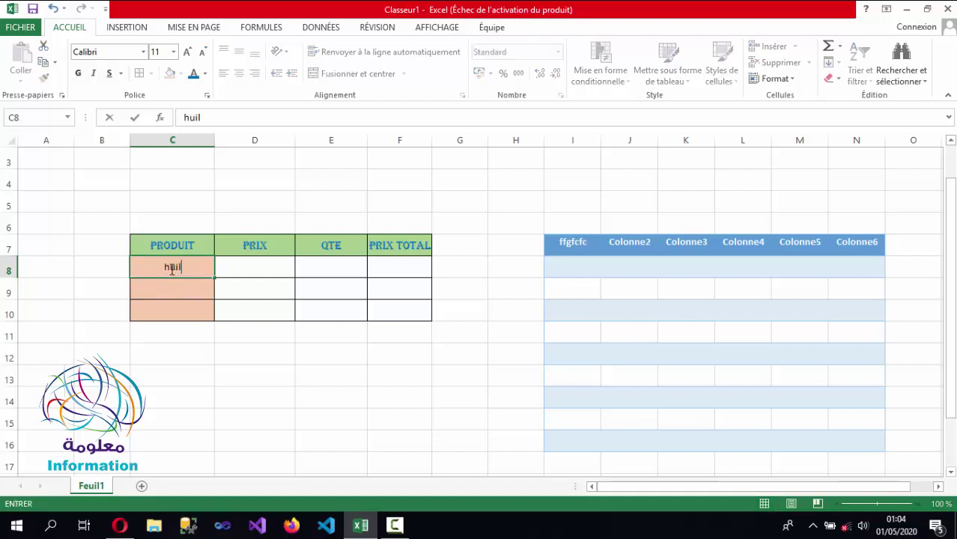
{"action": "type", "text": "e"}
{"action": "left_click", "coordinate": [170, 287]}
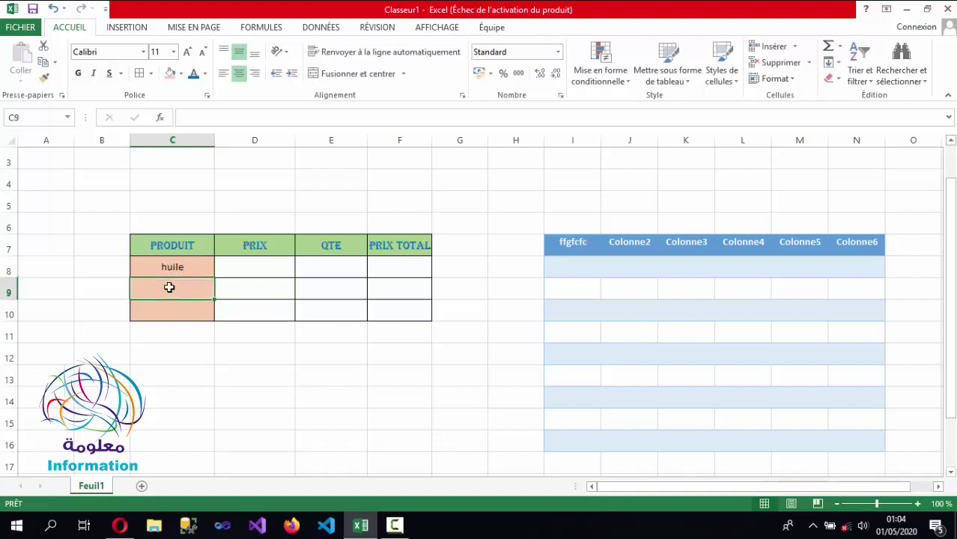
{"action": "type", "text": "lait"}
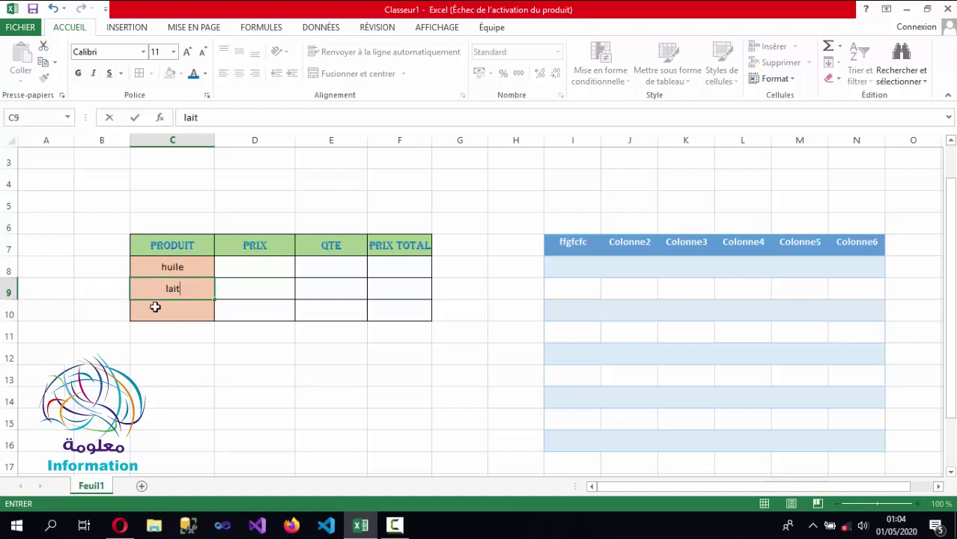
{"action": "left_click", "coordinate": [154, 307]}
{"action": "type", "text": "fromm"}
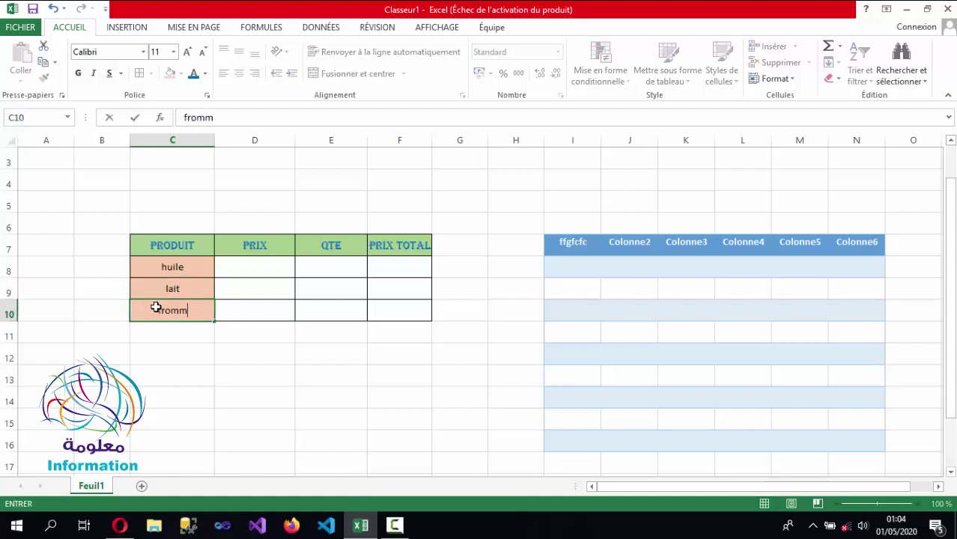
{"action": "type", "text": "age"}
{"action": "left_click", "coordinate": [252, 263]}
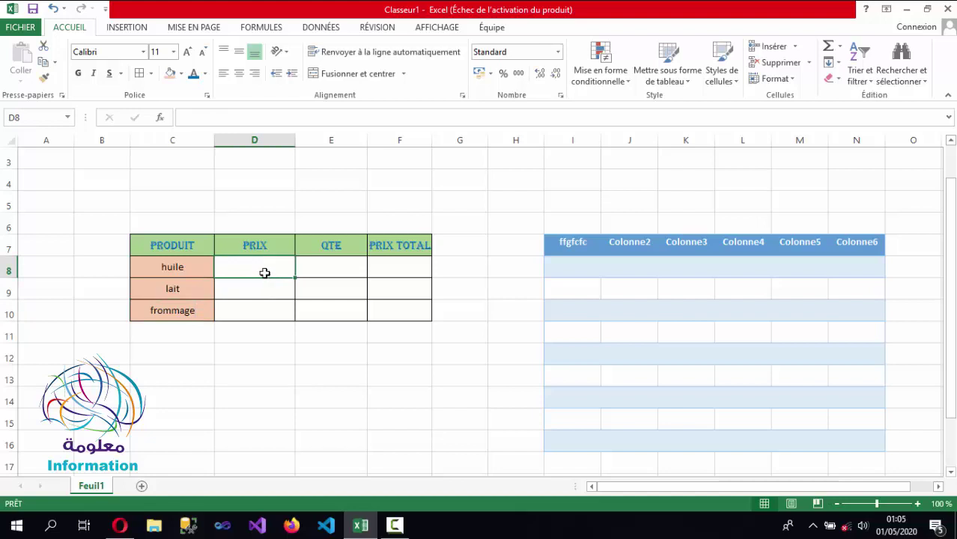
Enter the prices 15, 3 and 12 in D8, D9 and D10
{"action": "type", "text": "15"}
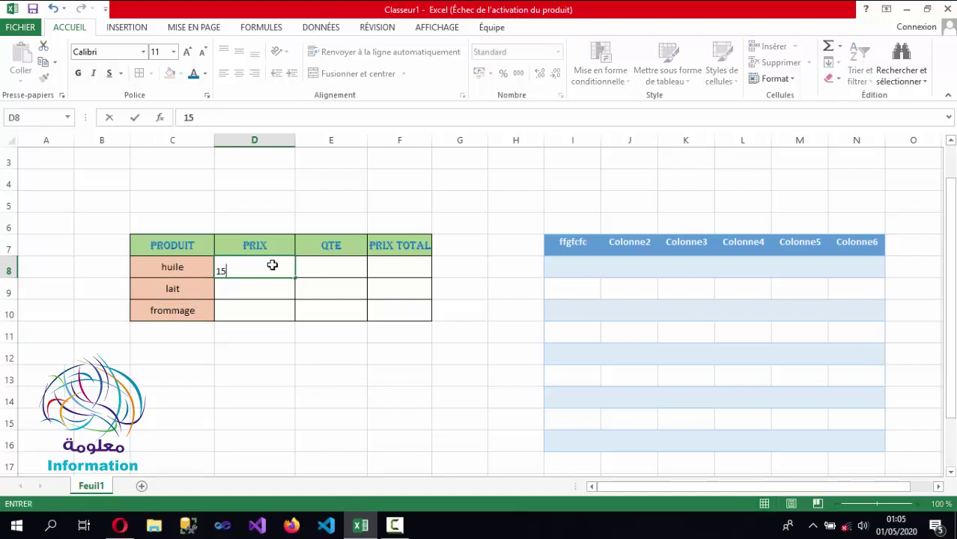
{"action": "left_click", "coordinate": [271, 295]}
{"action": "type", "text": "3"}
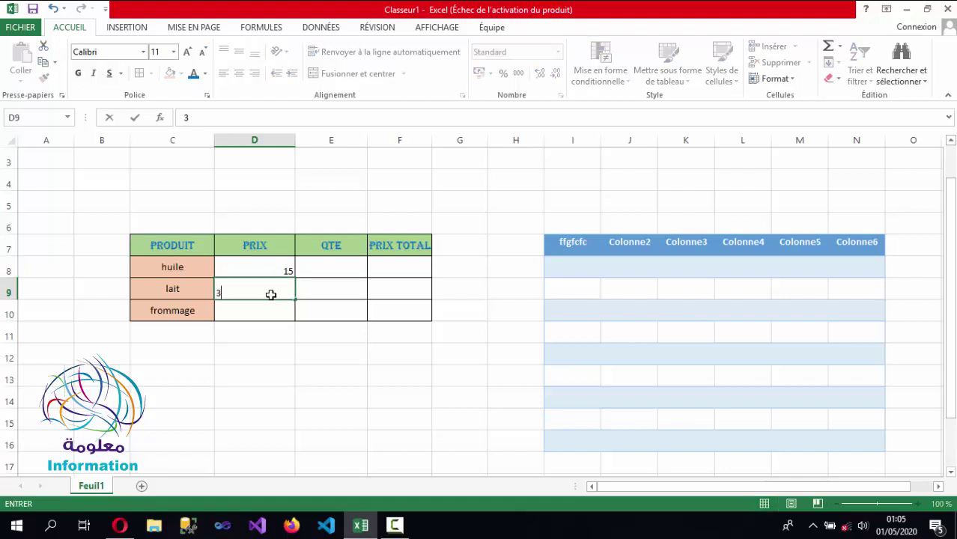
{"action": "left_click", "coordinate": [277, 316]}
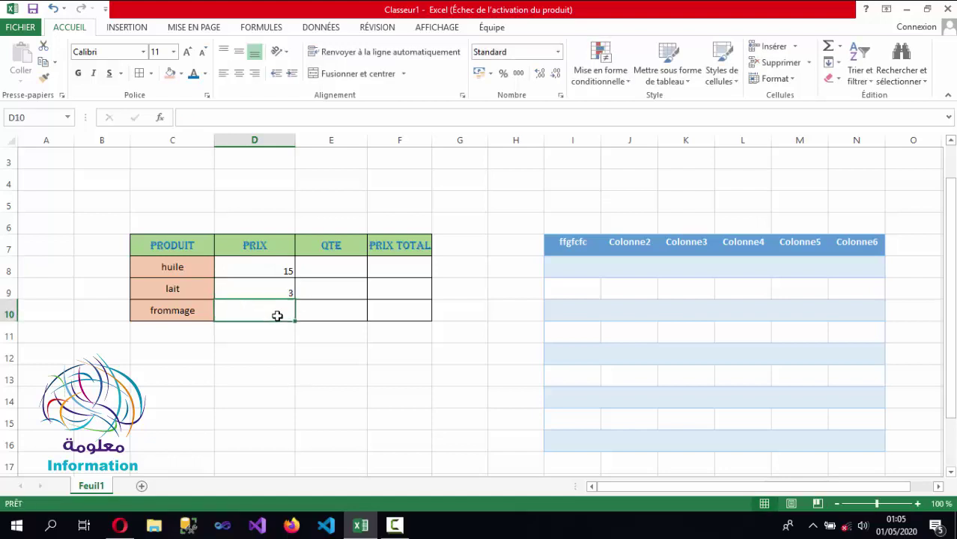
{"action": "type", "text": "12"}
{"action": "left_click", "coordinate": [298, 288]}
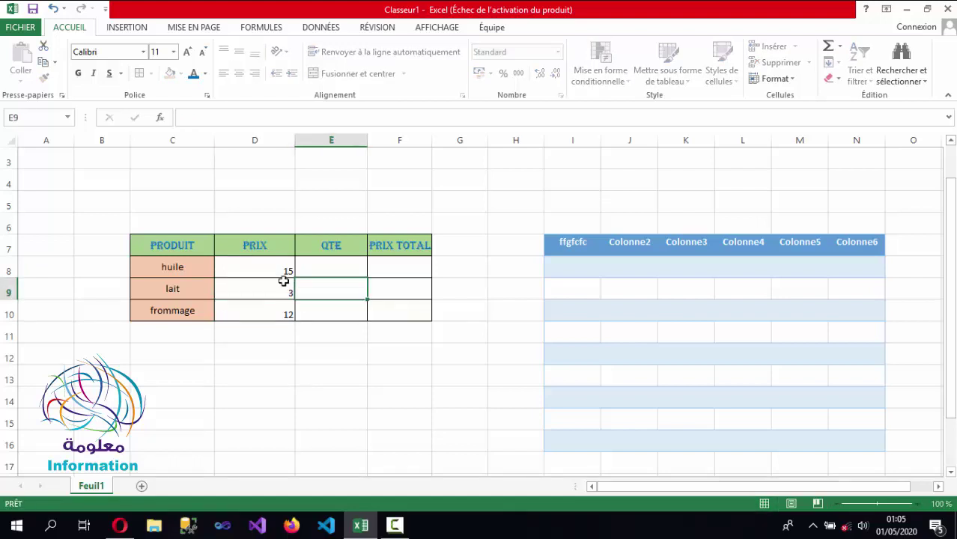
Look through the currency formats for the huile and lait prices, closing the settings unapplied
{"action": "left_click_drag", "start_coordinate": [273, 289], "coordinate": [270, 277]}
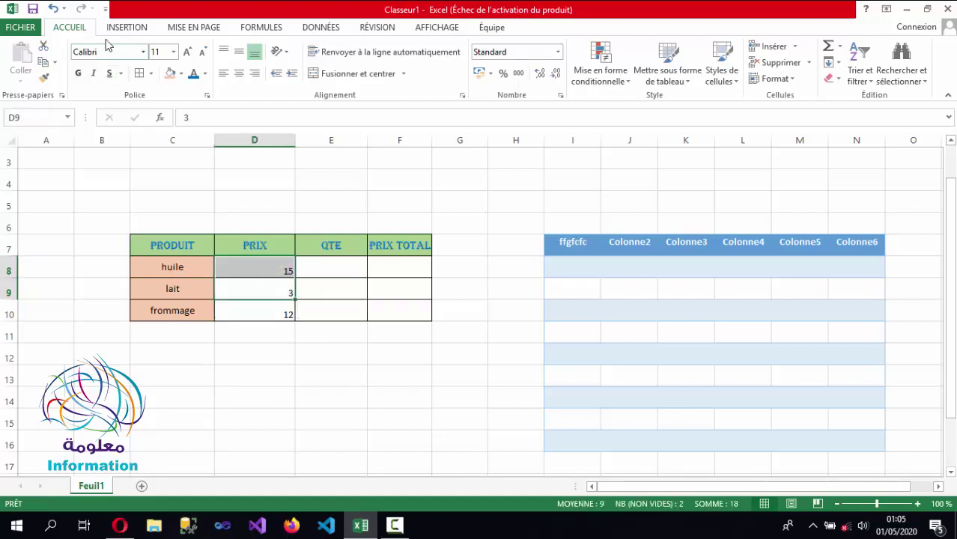
{"action": "left_click", "coordinate": [126, 28]}
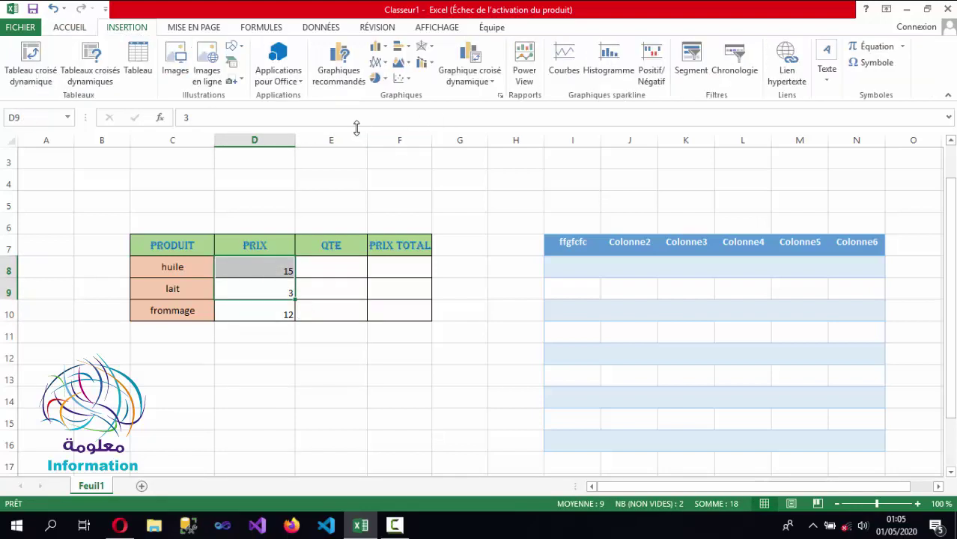
{"action": "left_click", "coordinate": [92, 30]}
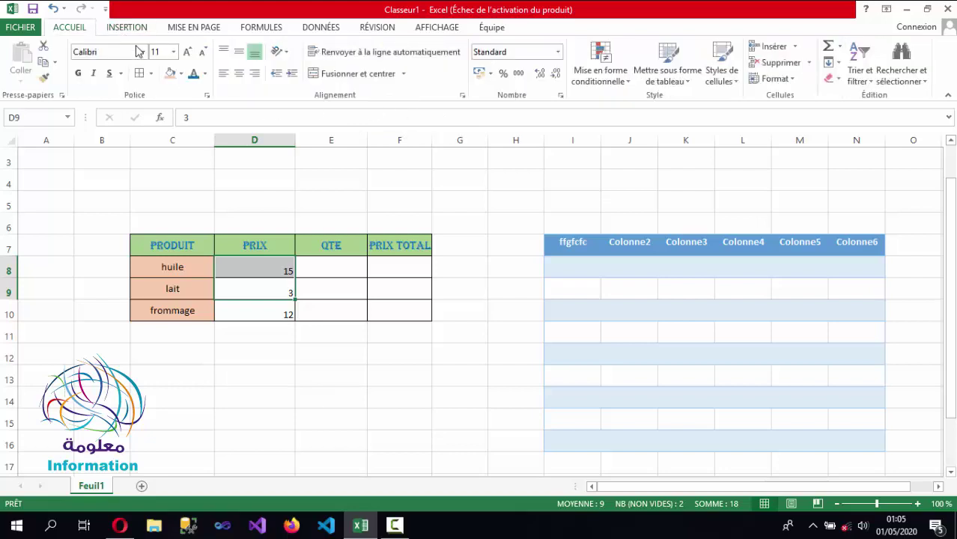
{"action": "left_click", "coordinate": [491, 75]}
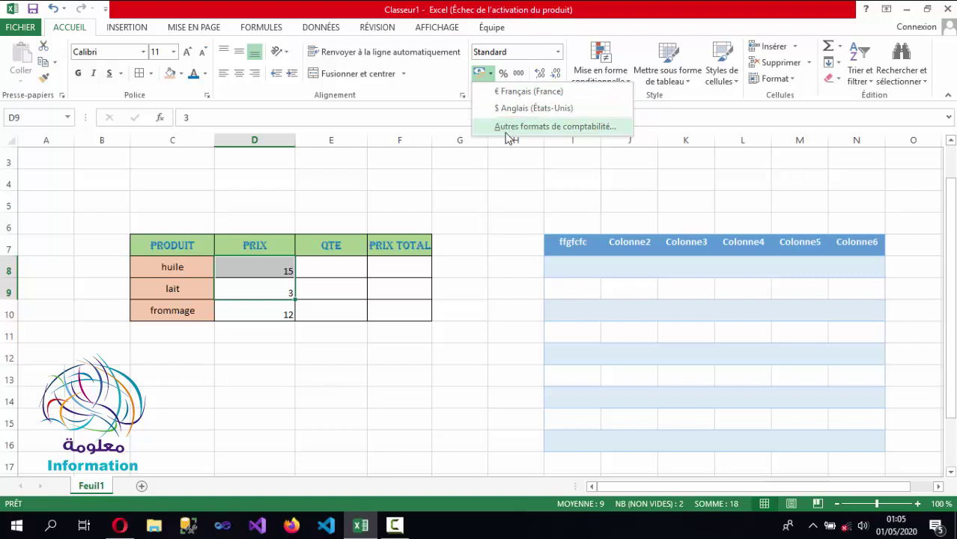
{"action": "left_click", "coordinate": [512, 127]}
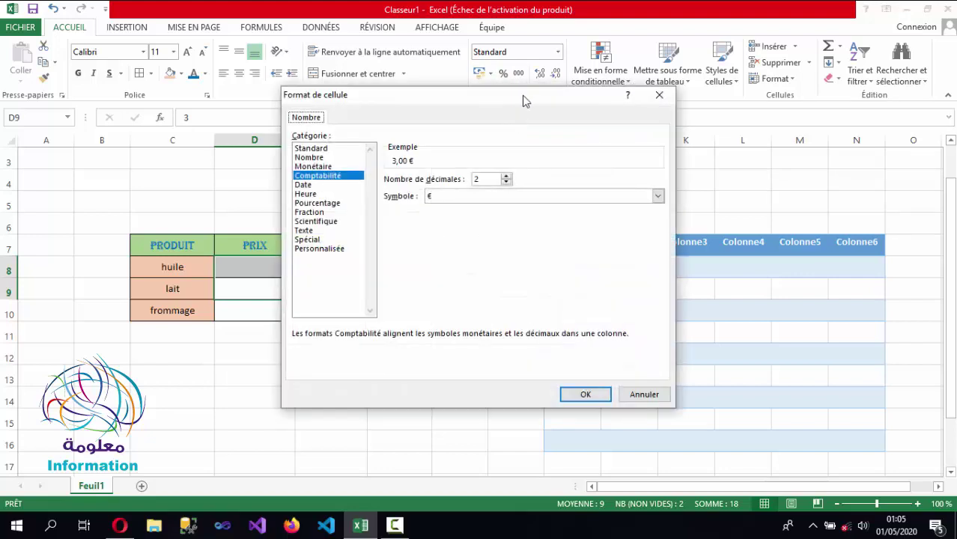
{"action": "left_click", "coordinate": [659, 95]}
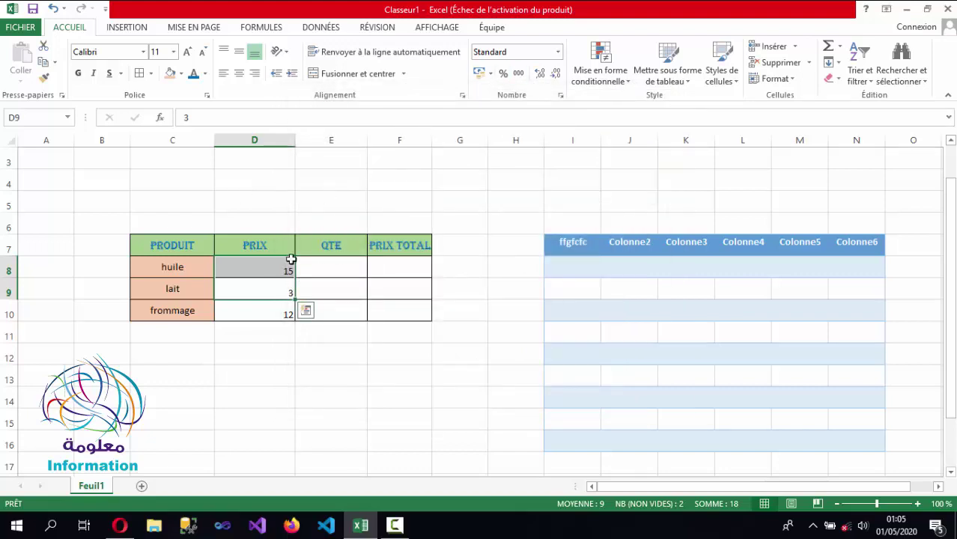
Undo a trial percentage format on D8, then open its accounting format settings
{"action": "left_click_drag", "start_coordinate": [265, 271], "coordinate": [267, 308]}
{"action": "left_click", "coordinate": [349, 209]}
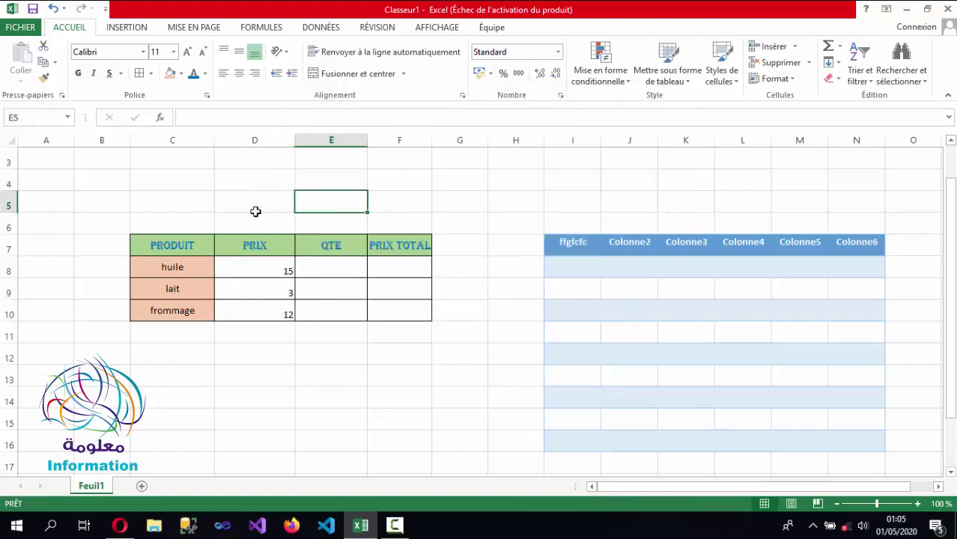
{"action": "left_click", "coordinate": [491, 73]}
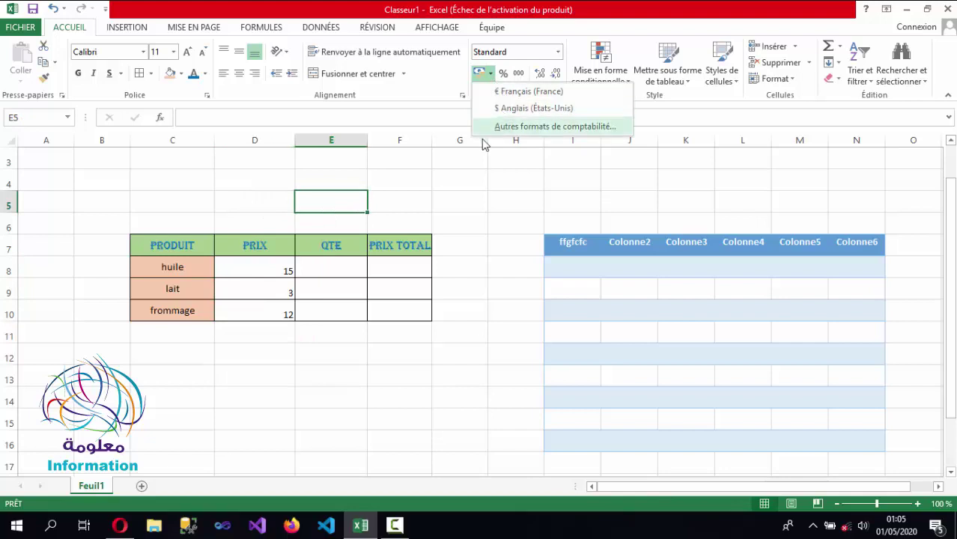
{"action": "left_click", "coordinate": [286, 271]}
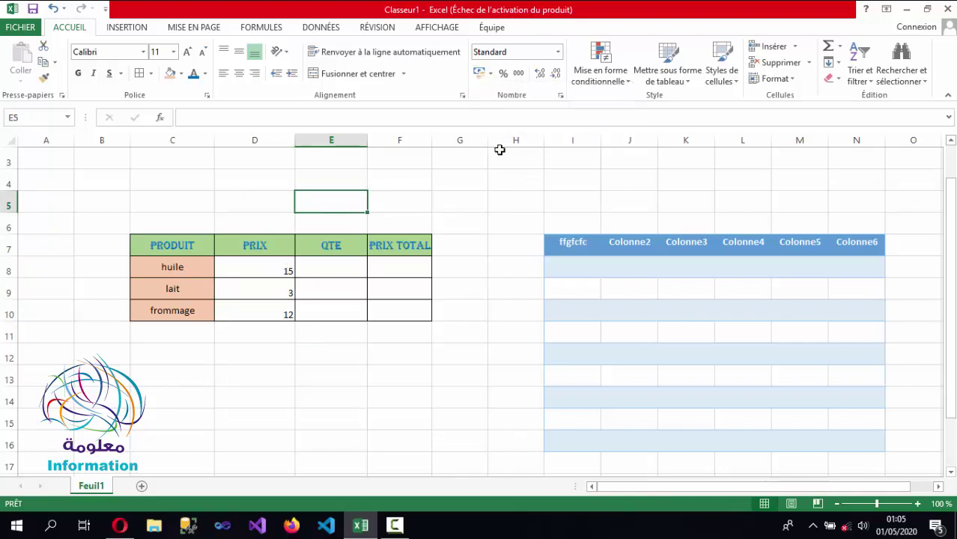
{"action": "left_click", "coordinate": [278, 268]}
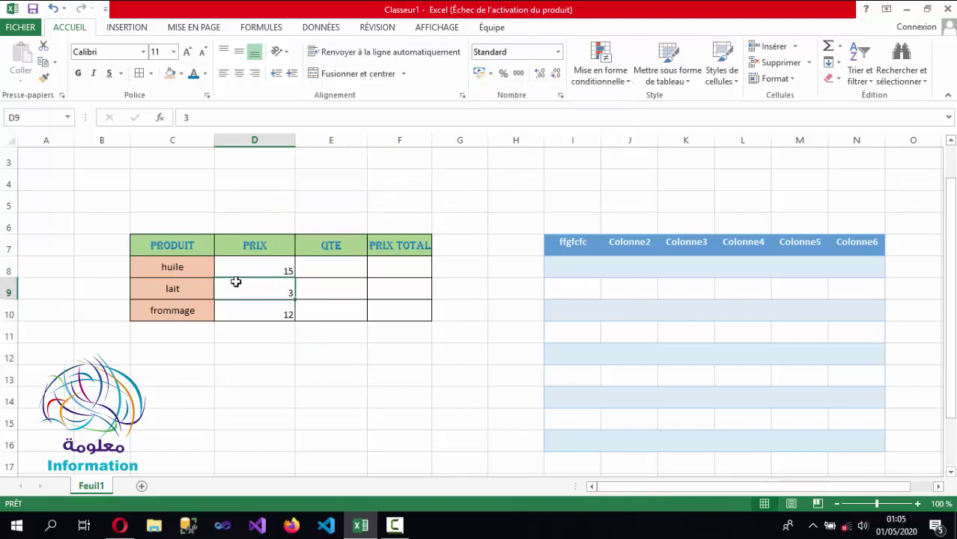
{"action": "left_click", "coordinate": [502, 74]}
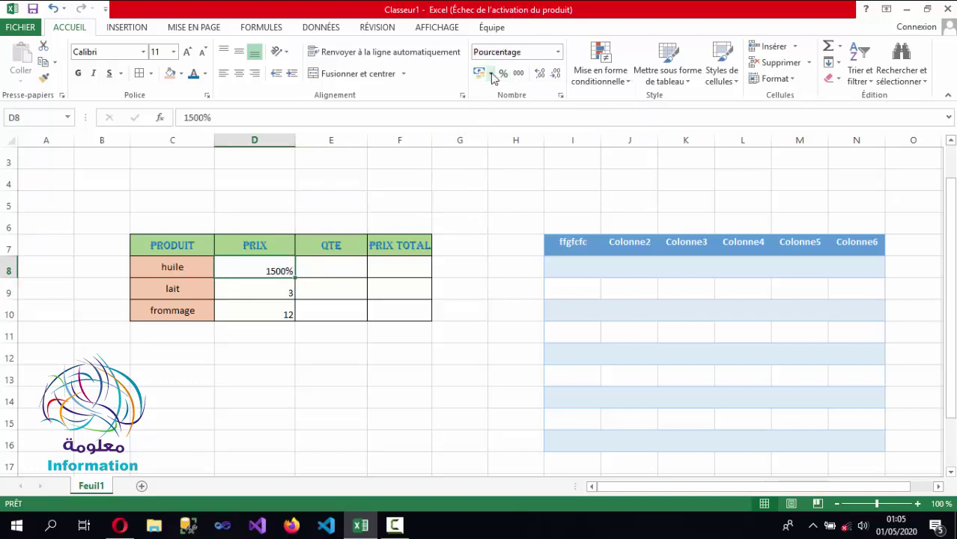
{"action": "key", "text": "ctrl+z"}
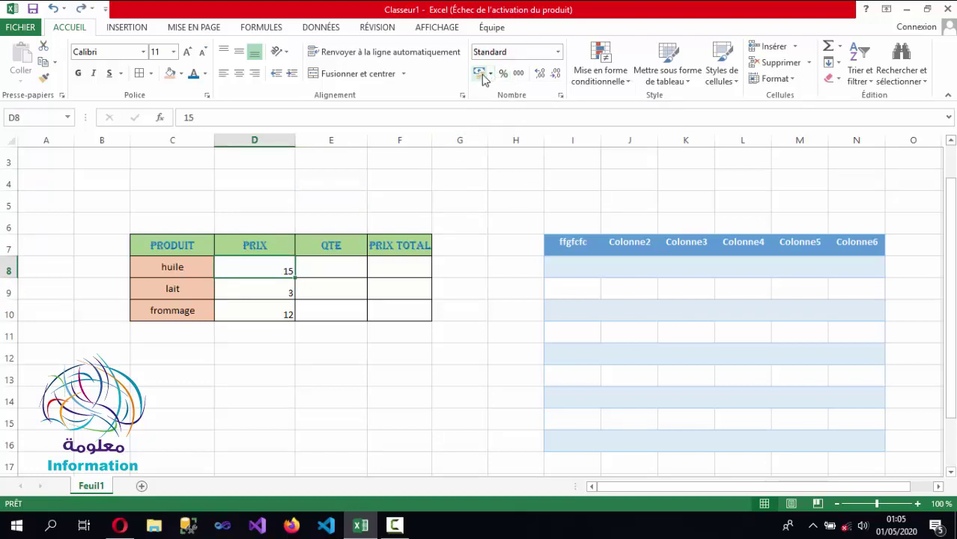
{"action": "left_click", "coordinate": [489, 74]}
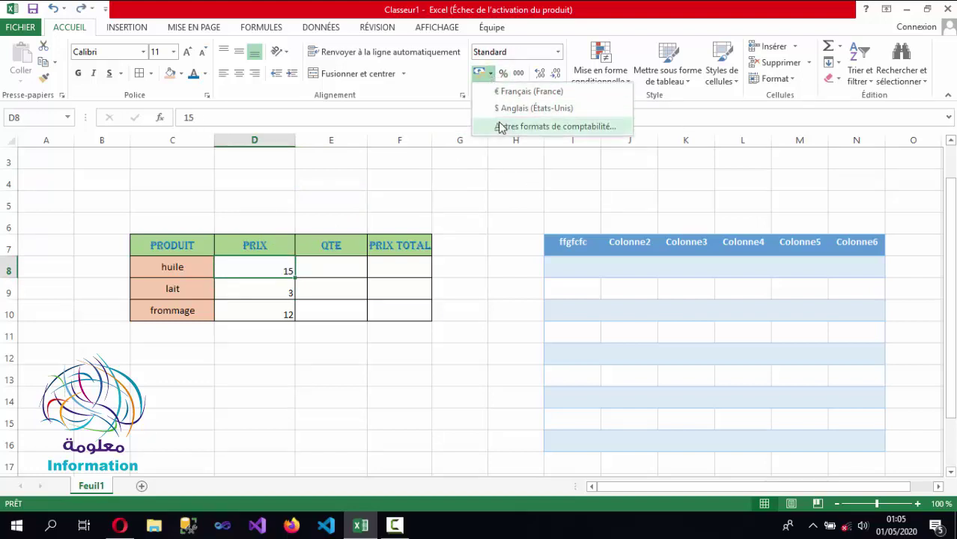
{"action": "left_click", "coordinate": [500, 126]}
Give D8 the custom format # ##0,00"Dhs" so the huile price shows 15,00Dhs
{"action": "left_click_drag", "start_coordinate": [457, 101], "coordinate": [599, 93]}
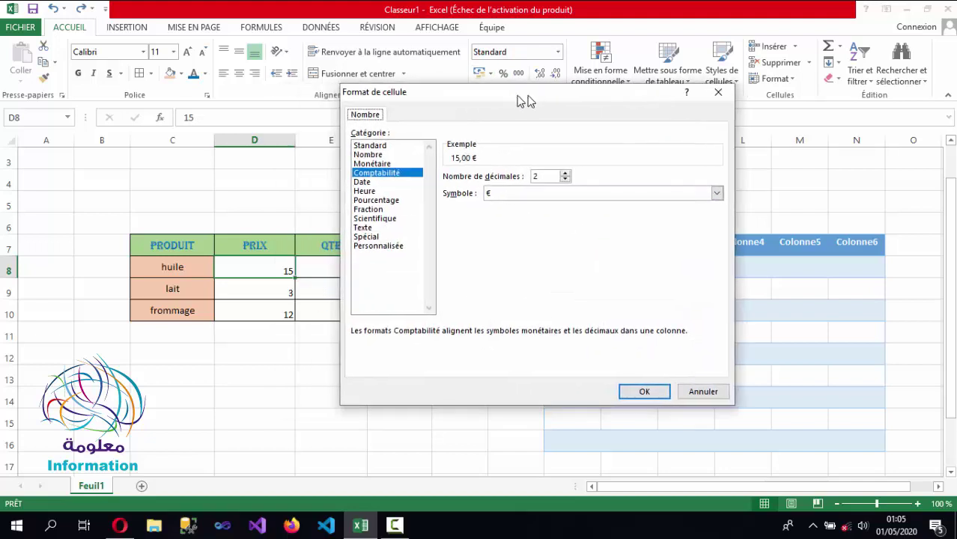
{"action": "left_click", "coordinate": [462, 239]}
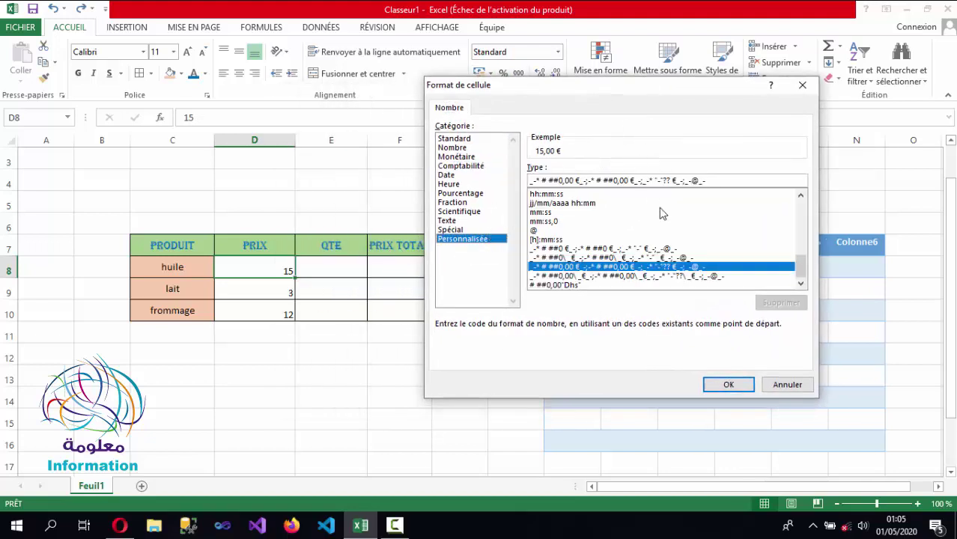
{"action": "left_click_drag", "start_coordinate": [801, 265], "coordinate": [800, 213]}
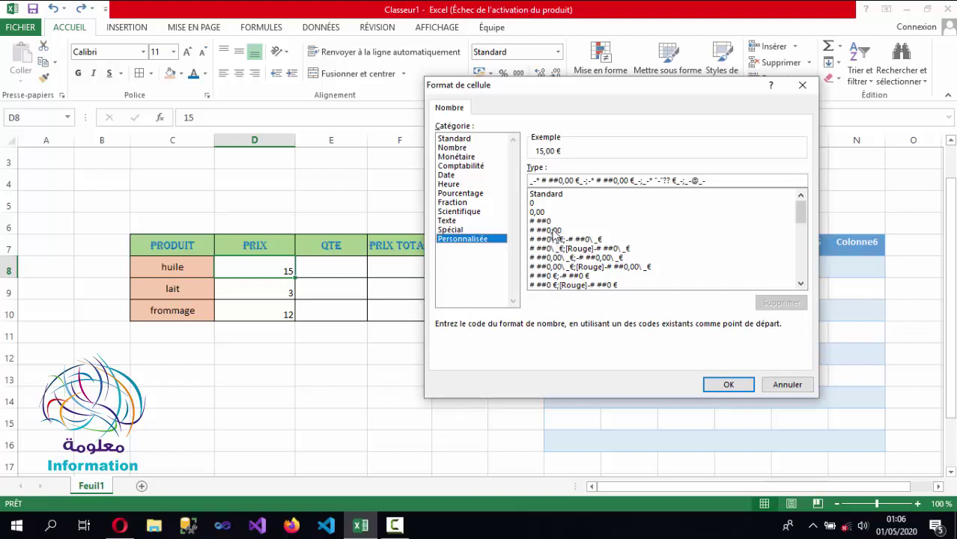
{"action": "left_click", "coordinate": [550, 231]}
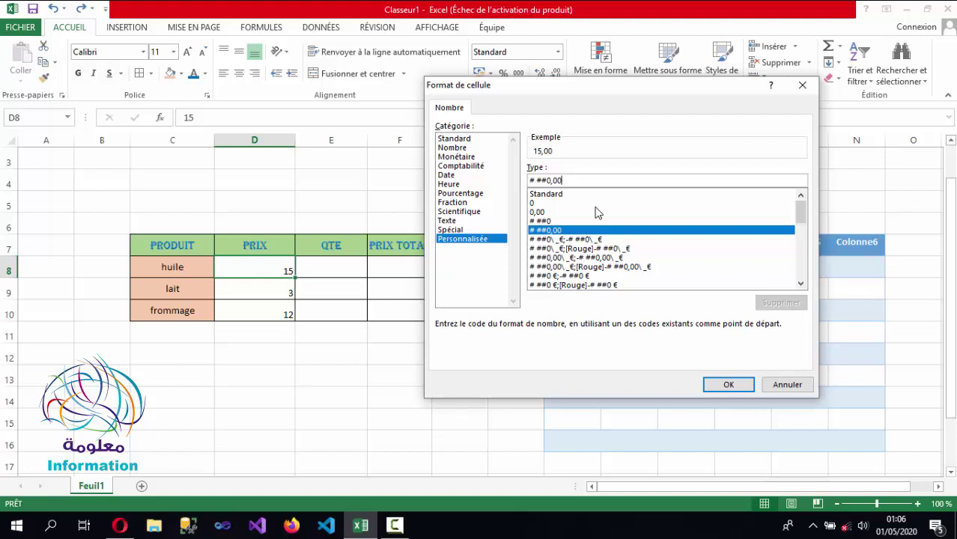
{"action": "type", "text": "\"Dhs"}
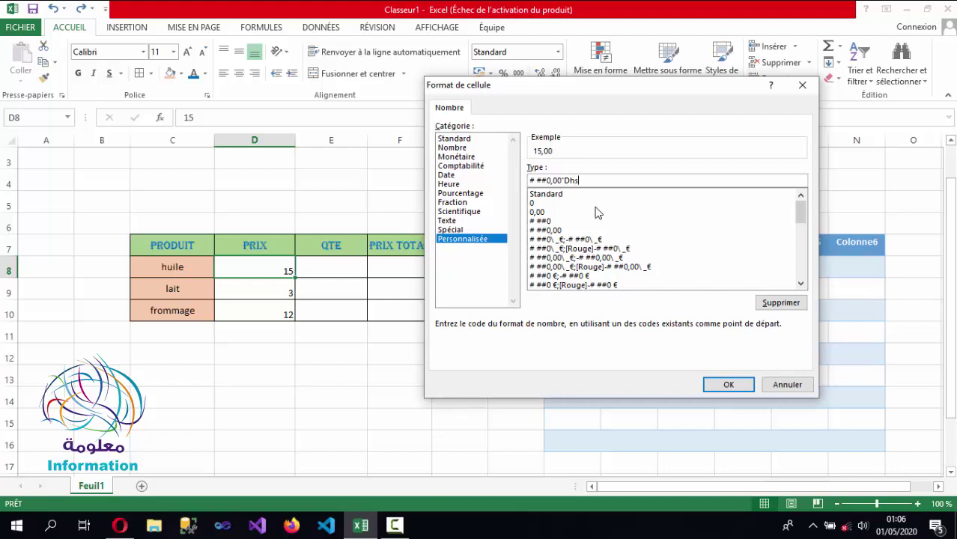
{"action": "type", "text": "\""}
{"action": "left_click", "coordinate": [730, 385]}
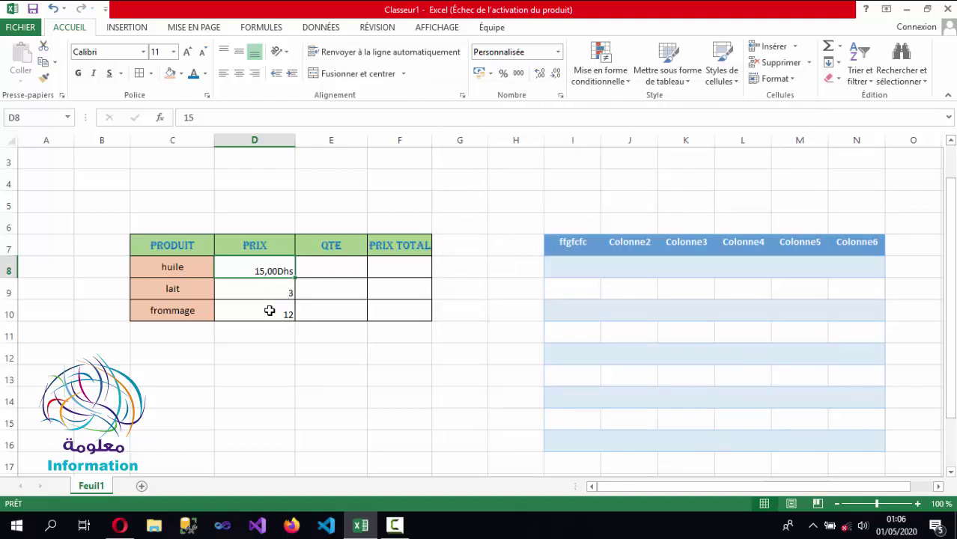
For prices D8:D10, browse the accounting currency symbol list in Format de cellule
{"action": "left_click_drag", "start_coordinate": [272, 313], "coordinate": [278, 269]}
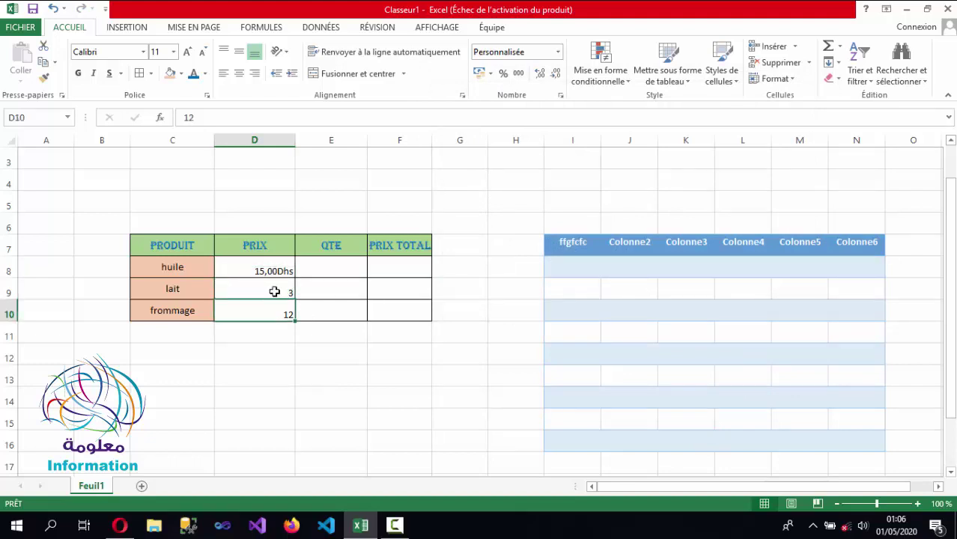
{"action": "left_click", "coordinate": [489, 74]}
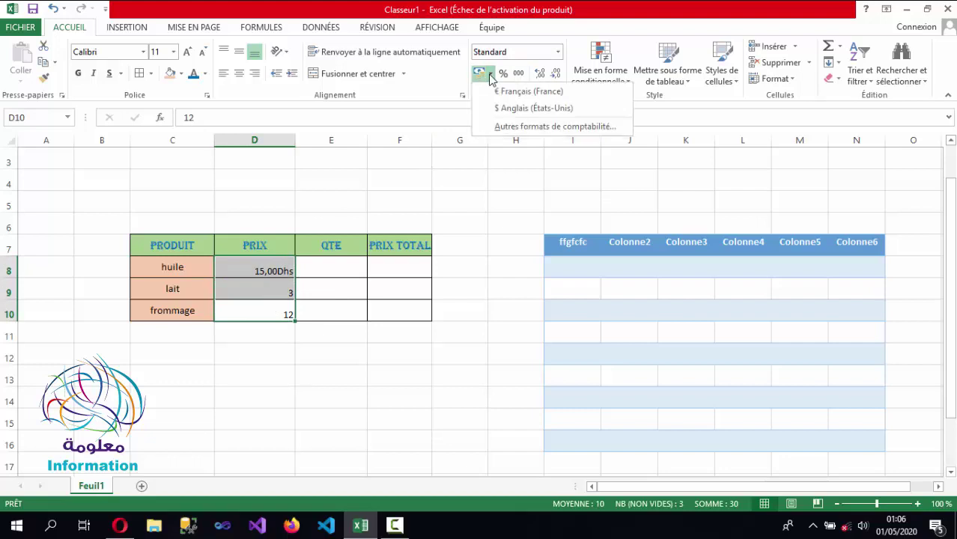
{"action": "left_click", "coordinate": [506, 127]}
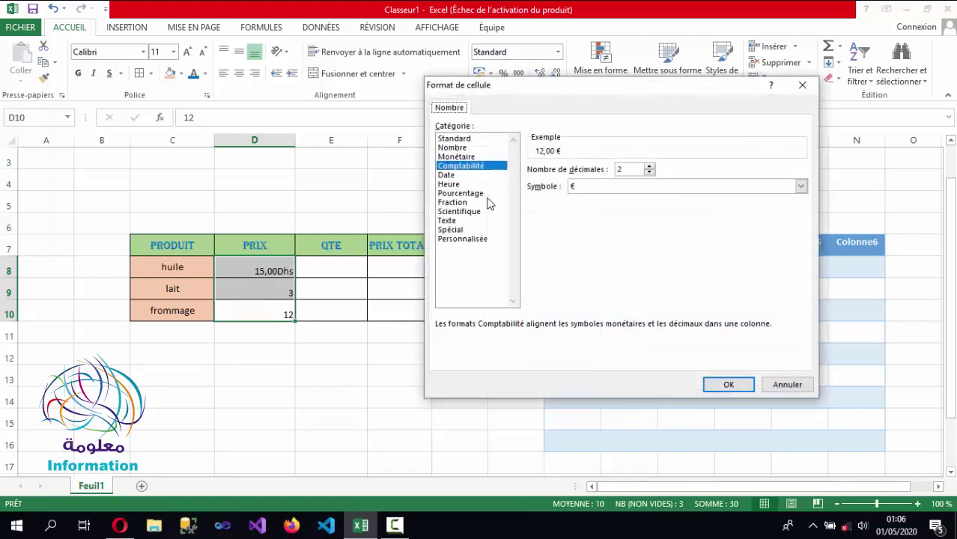
{"action": "left_click", "coordinate": [801, 186]}
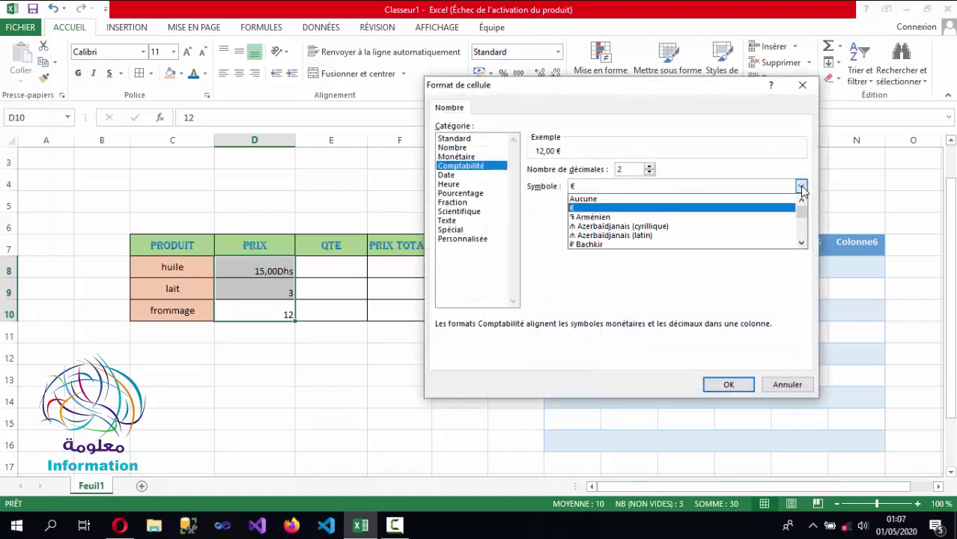
{"action": "scroll", "coordinate": [732, 240], "scroll_direction": "down", "scroll_amount": 5}
{"action": "scroll", "coordinate": [732, 239], "scroll_direction": "down", "scroll_amount": 3}
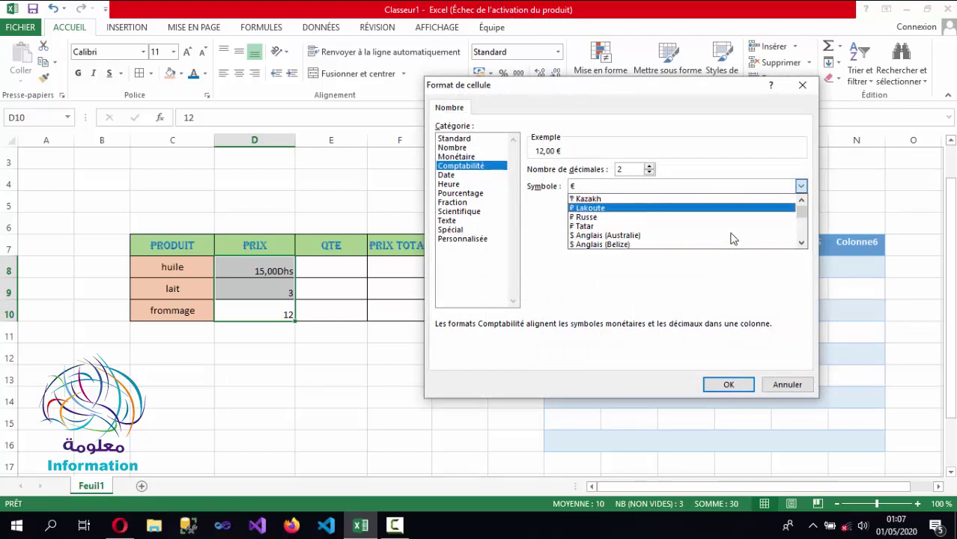
{"action": "scroll", "coordinate": [732, 236], "scroll_direction": "down", "scroll_amount": 3}
{"action": "scroll", "coordinate": [732, 231], "scroll_direction": "down", "scroll_amount": 3}
{"action": "scroll", "coordinate": [734, 232], "scroll_direction": "down", "scroll_amount": 3}
{"action": "scroll", "coordinate": [732, 232], "scroll_direction": "down", "scroll_amount": 2}
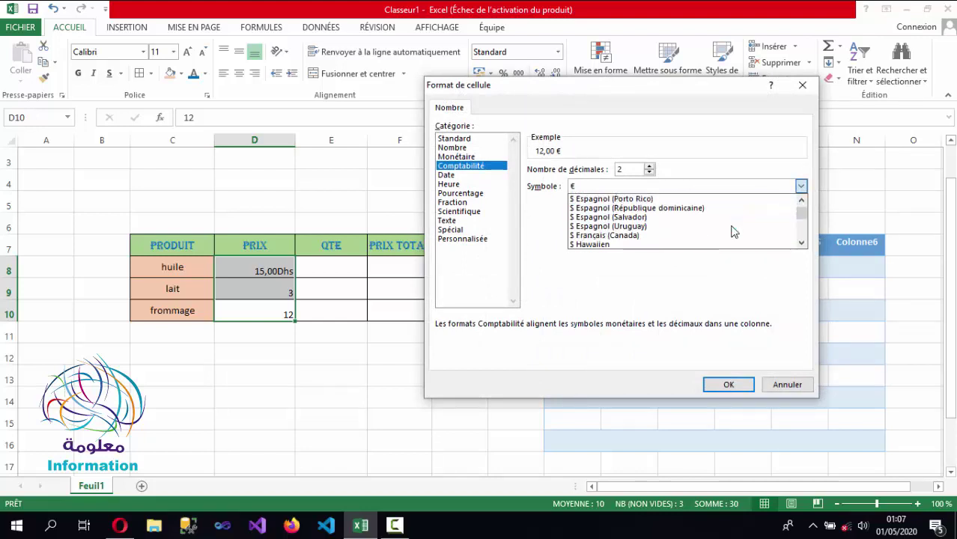
{"action": "scroll", "coordinate": [733, 233], "scroll_direction": "down", "scroll_amount": 3}
{"action": "scroll", "coordinate": [733, 232], "scroll_direction": "down", "scroll_amount": 3}
{"action": "scroll", "coordinate": [733, 232], "scroll_direction": "down", "scroll_amount": 3}
{"action": "scroll", "coordinate": [733, 233], "scroll_direction": "down", "scroll_amount": 3}
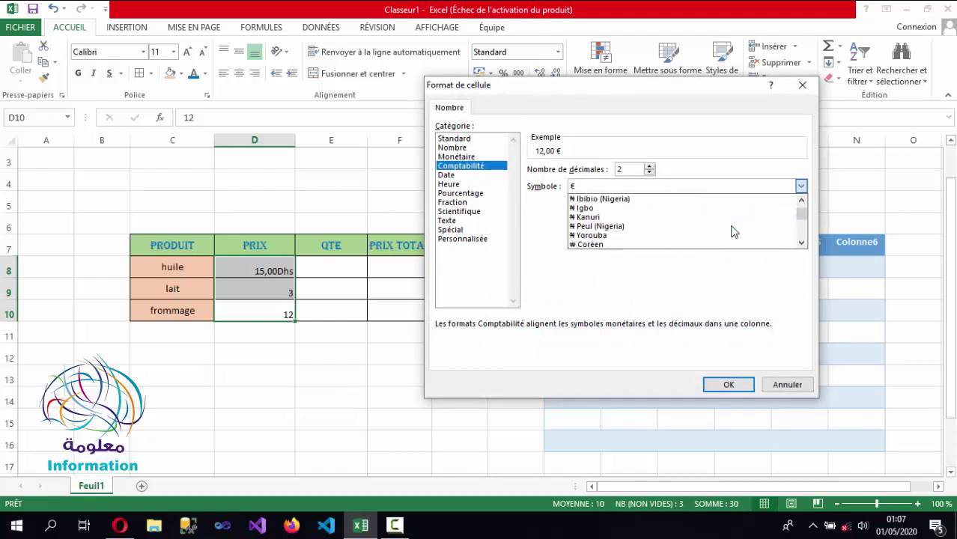
{"action": "scroll", "coordinate": [732, 233], "scroll_direction": "down", "scroll_amount": 3}
{"action": "scroll", "coordinate": [733, 232], "scroll_direction": "down", "scroll_amount": 3}
{"action": "scroll", "coordinate": [733, 233], "scroll_direction": "down", "scroll_amount": 2}
{"action": "scroll", "coordinate": [732, 232], "scroll_direction": "down", "scroll_amount": 3}
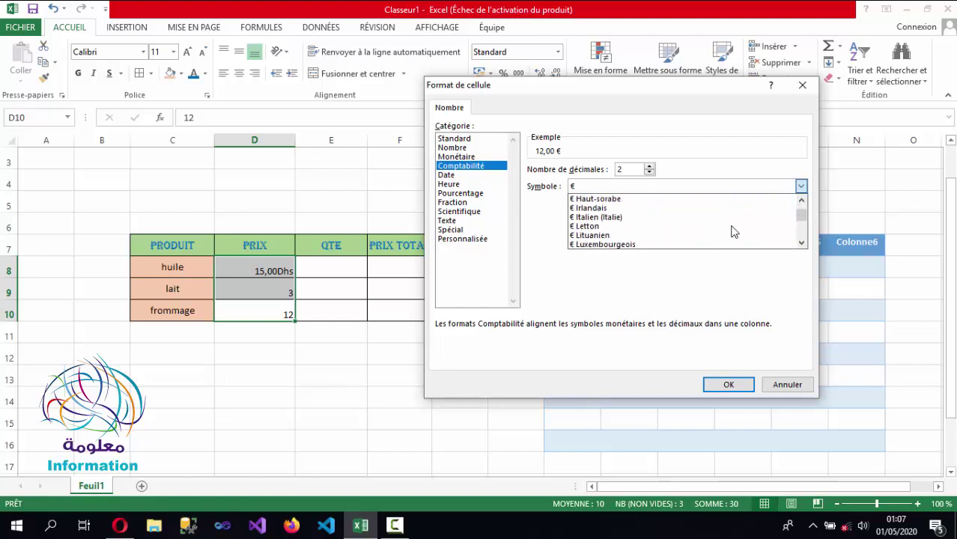
{"action": "scroll", "coordinate": [733, 231], "scroll_direction": "down", "scroll_amount": 3}
{"action": "scroll", "coordinate": [732, 229], "scroll_direction": "down", "scroll_amount": 3}
{"action": "scroll", "coordinate": [739, 228], "scroll_direction": "down", "scroll_amount": 3}
{"action": "scroll", "coordinate": [738, 229], "scroll_direction": "down", "scroll_amount": 3}
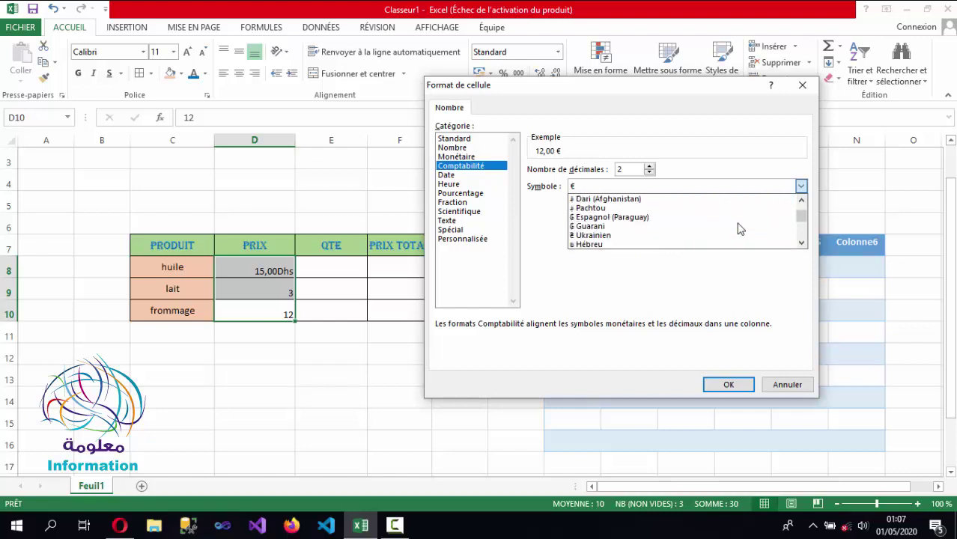
{"action": "scroll", "coordinate": [739, 229], "scroll_direction": "down", "scroll_amount": 3}
{"action": "scroll", "coordinate": [738, 228], "scroll_direction": "down", "scroll_amount": 3}
{"action": "scroll", "coordinate": [739, 229], "scroll_direction": "down", "scroll_amount": 3}
{"action": "scroll", "coordinate": [739, 229], "scroll_direction": "down", "scroll_amount": 3}
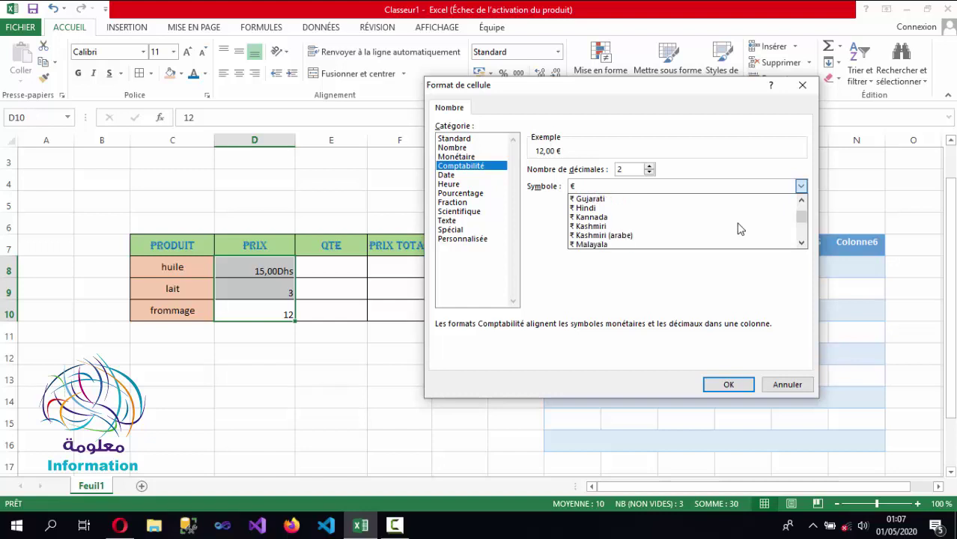
{"action": "scroll", "coordinate": [739, 228], "scroll_direction": "down", "scroll_amount": 3}
{"action": "scroll", "coordinate": [739, 229], "scroll_direction": "down", "scroll_amount": 3}
{"action": "scroll", "coordinate": [739, 229], "scroll_direction": "down", "scroll_amount": 1}
{"action": "scroll", "coordinate": [738, 228], "scroll_direction": "down", "scroll_amount": 3}
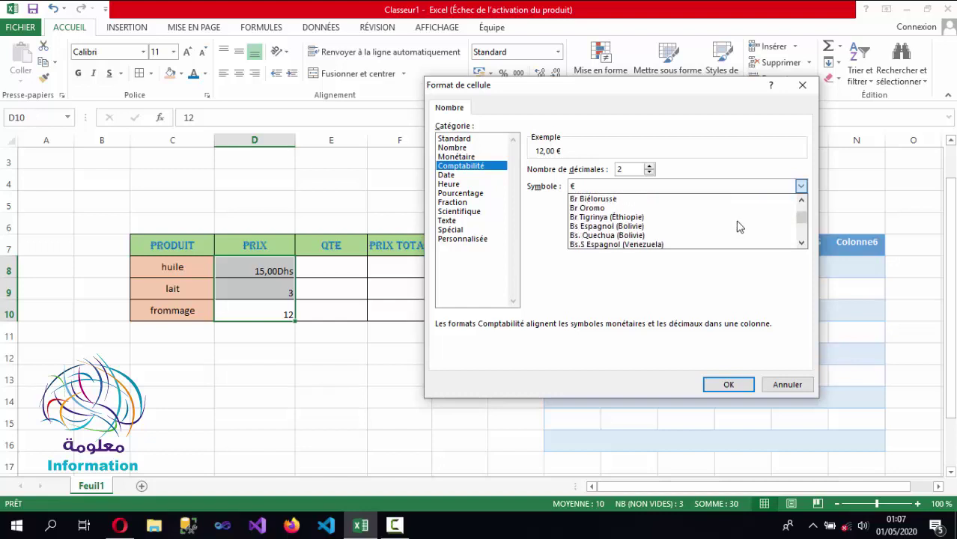
{"action": "scroll", "coordinate": [738, 228], "scroll_direction": "down", "scroll_amount": 3}
{"action": "scroll", "coordinate": [739, 229], "scroll_direction": "down", "scroll_amount": 3}
{"action": "left_click_drag", "start_coordinate": [801, 218], "coordinate": [795, 224]}
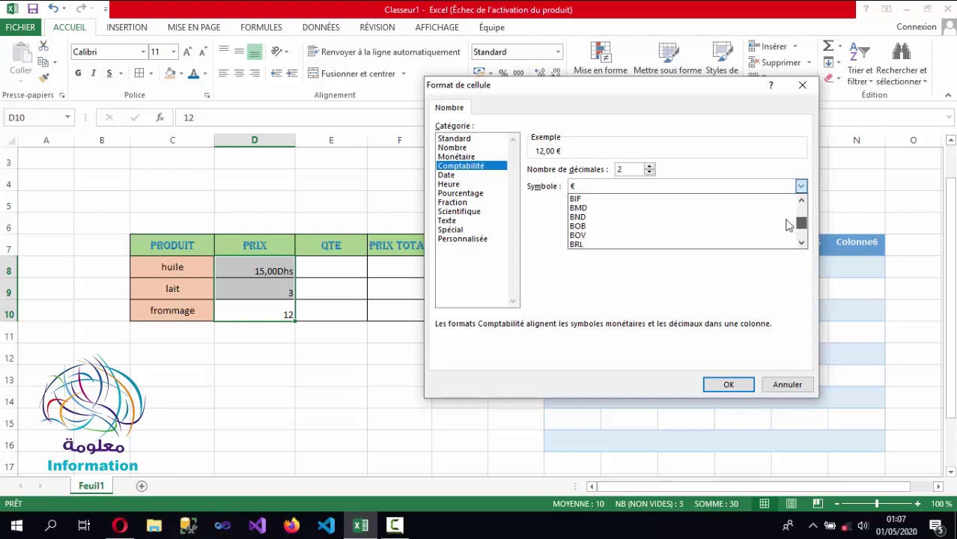
Apply the custom # ##0,00"Dhs" format to D8:D10, giving 3,00Dhs and 12,00Dhs
{"action": "left_click", "coordinate": [452, 239]}
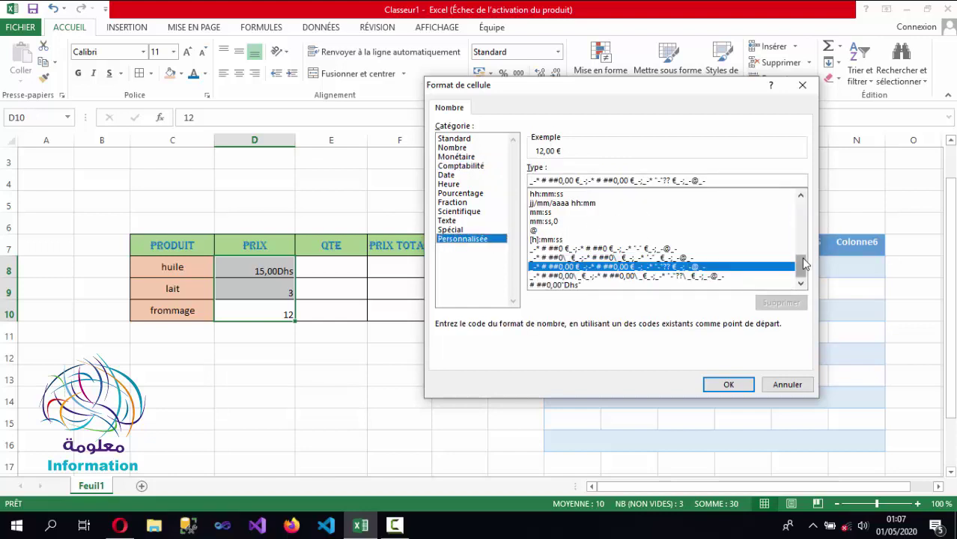
{"action": "left_click", "coordinate": [556, 287]}
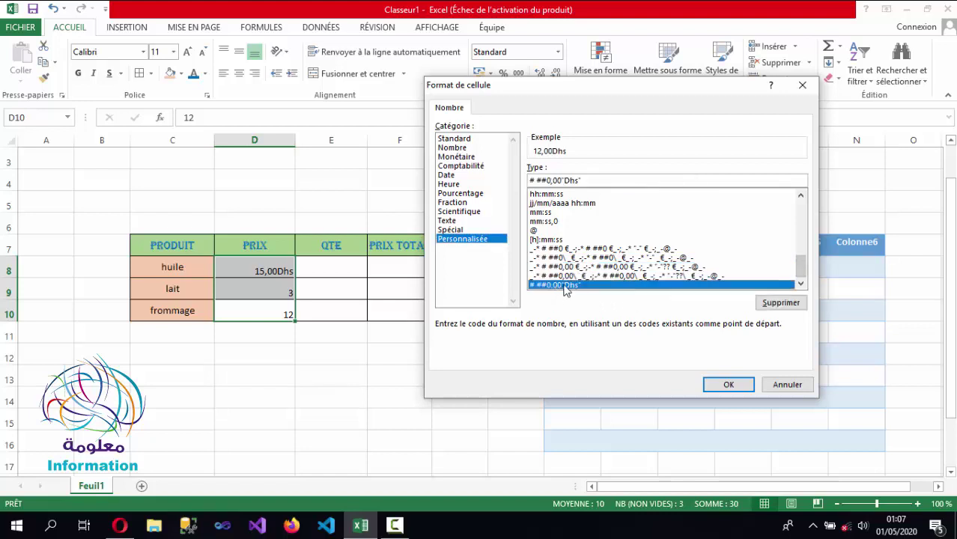
{"action": "left_click", "coordinate": [725, 384]}
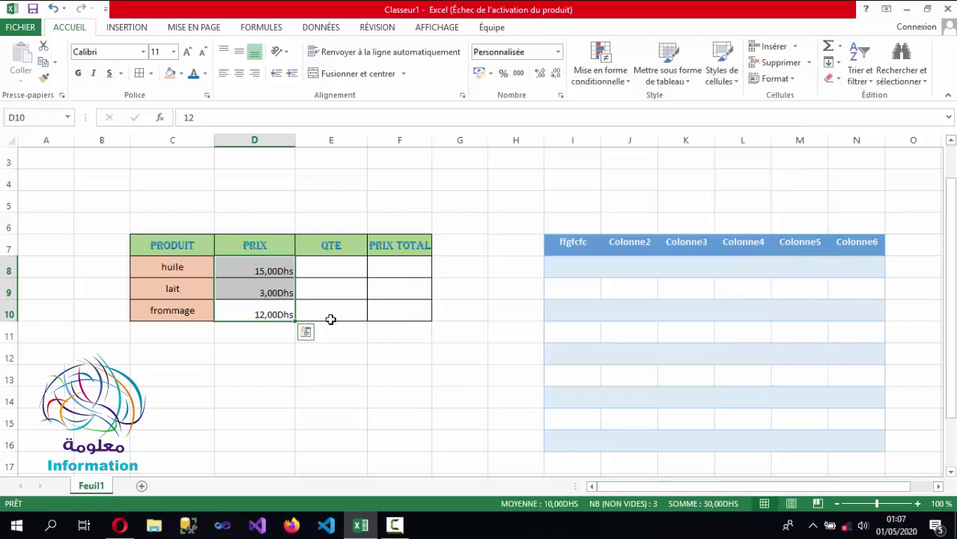
{"action": "left_click", "coordinate": [265, 294]}
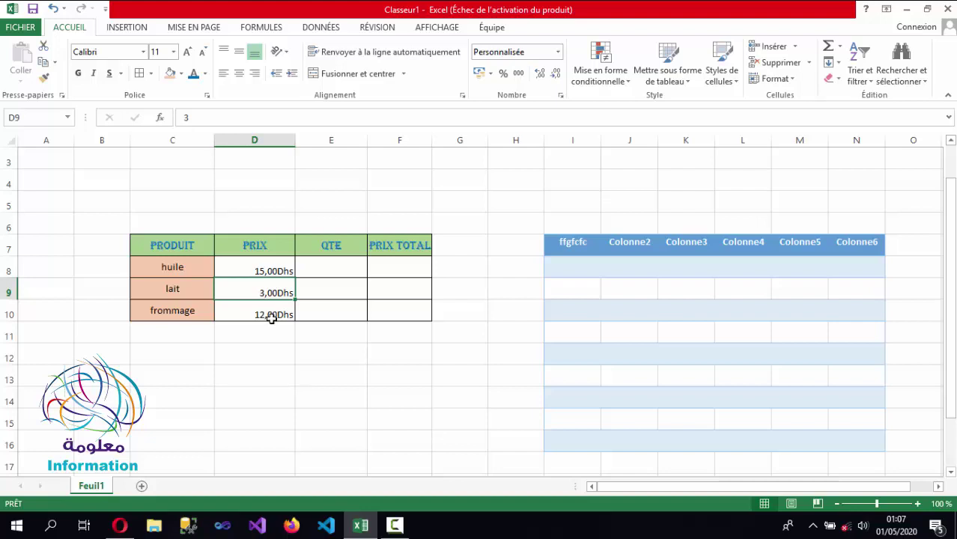
Check the underlying price values, then enter quantities 5, 2 and 1 in E8:E10
{"action": "left_click", "coordinate": [266, 270]}
{"action": "left_click", "coordinate": [274, 290]}
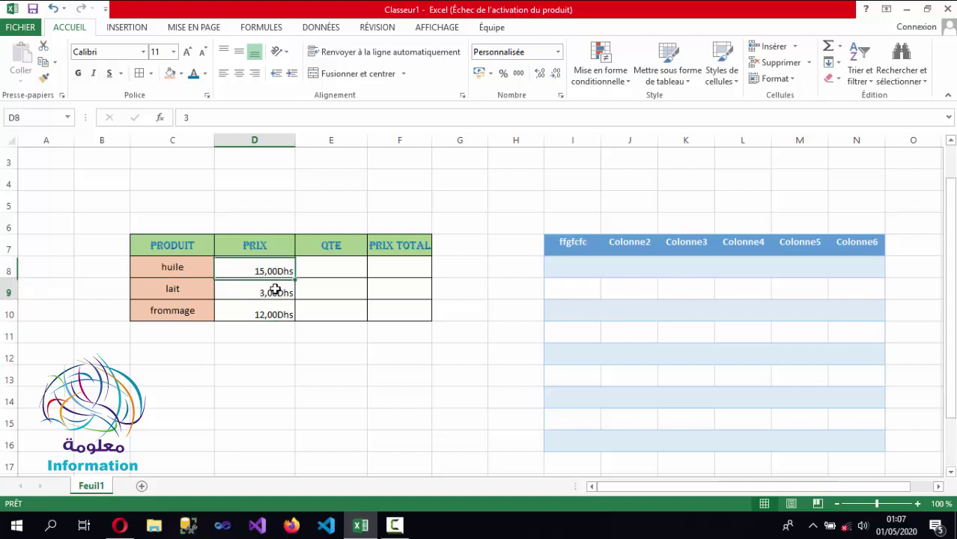
{"action": "left_click", "coordinate": [273, 310]}
{"action": "left_click", "coordinate": [274, 292]}
{"action": "left_click", "coordinate": [273, 273]}
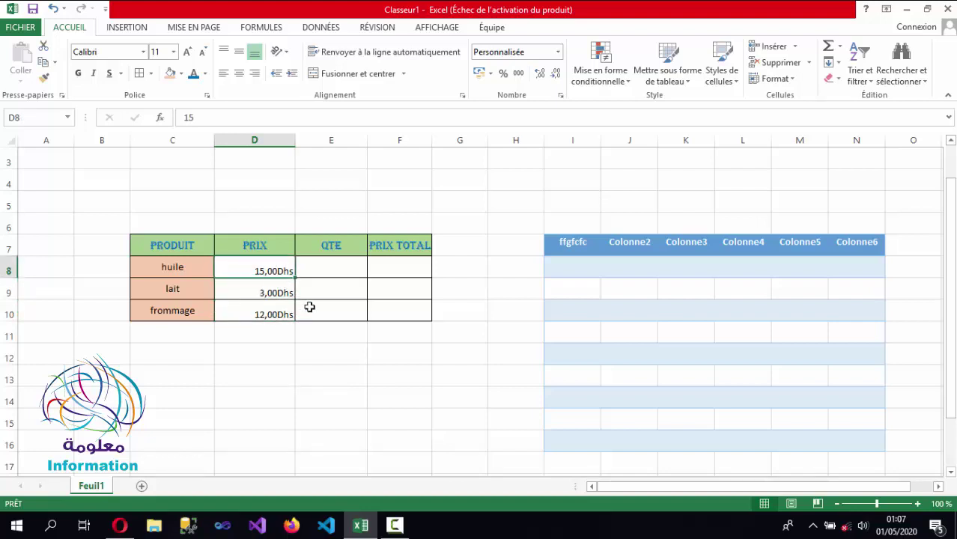
{"action": "left_click", "coordinate": [334, 266]}
{"action": "type", "text": "5"}
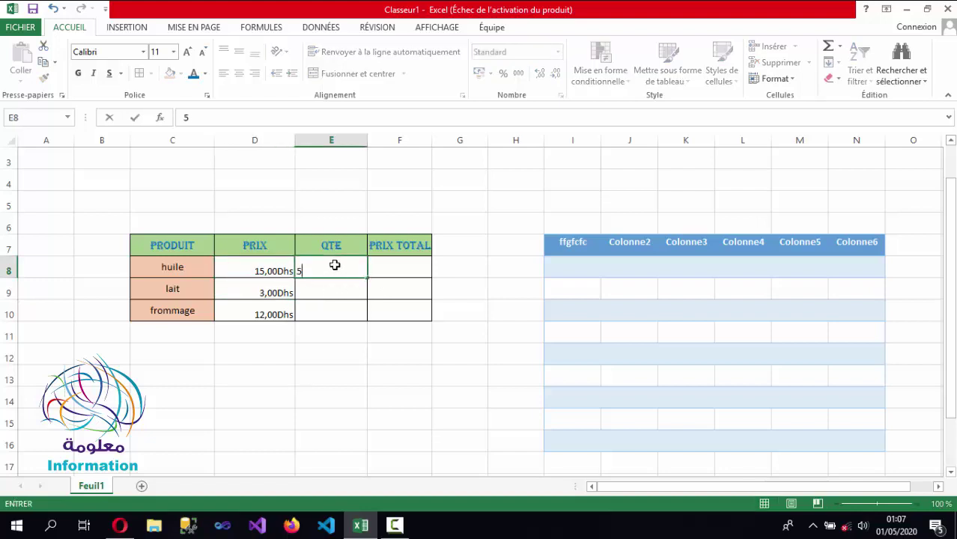
{"action": "left_click", "coordinate": [338, 283]}
{"action": "type", "text": "2"}
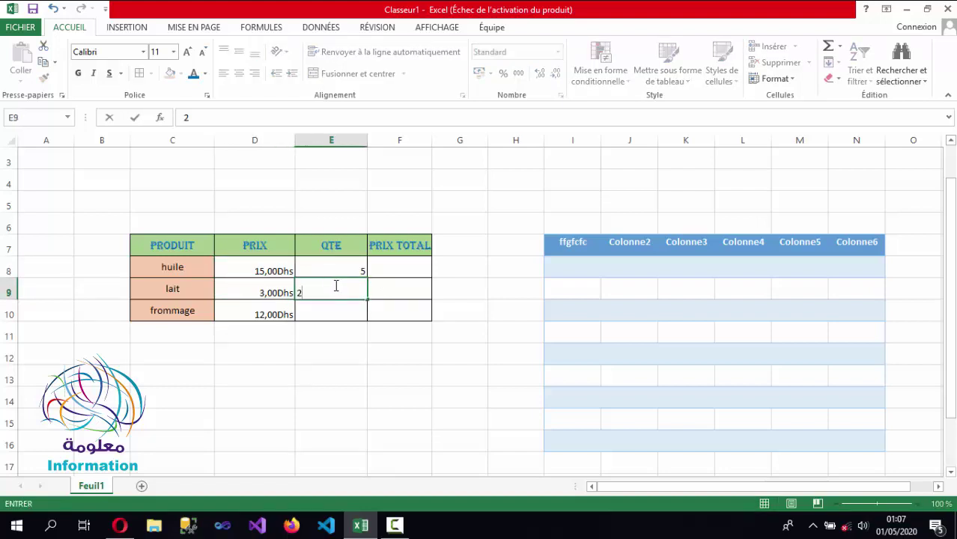
{"action": "left_click", "coordinate": [340, 309]}
{"action": "type", "text": "1"}
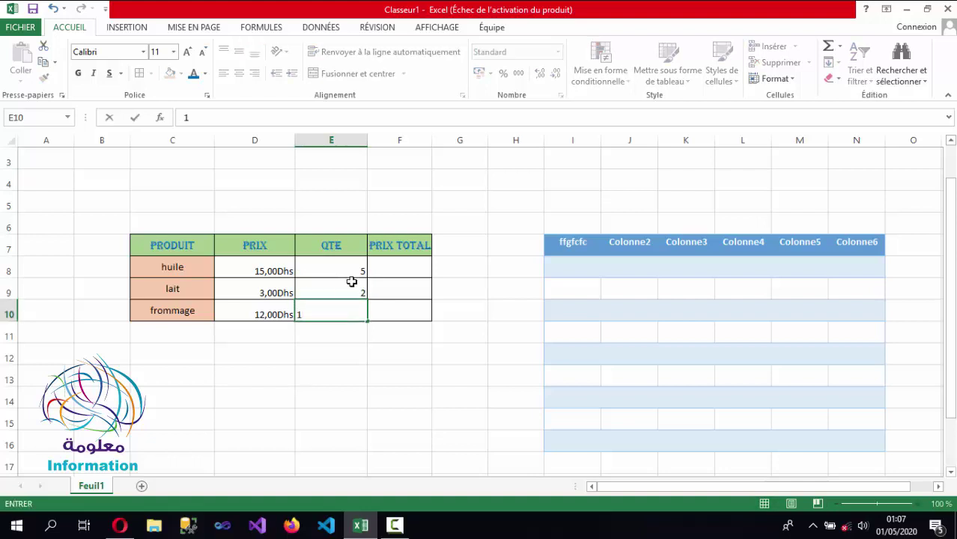
Centre the three quantities horizontally and vertically
{"action": "left_click_drag", "start_coordinate": [346, 264], "coordinate": [355, 310]}
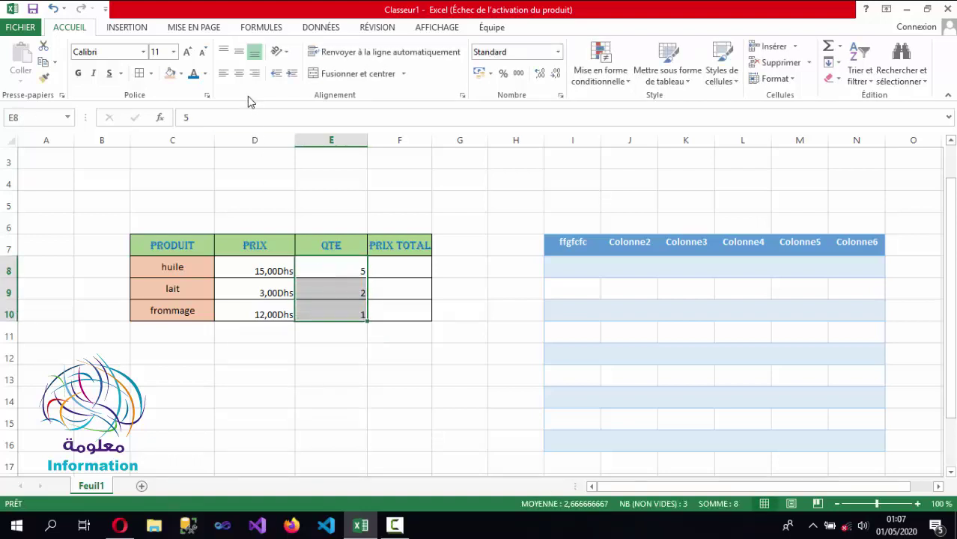
{"action": "left_click", "coordinate": [239, 73]}
{"action": "left_click", "coordinate": [239, 54]}
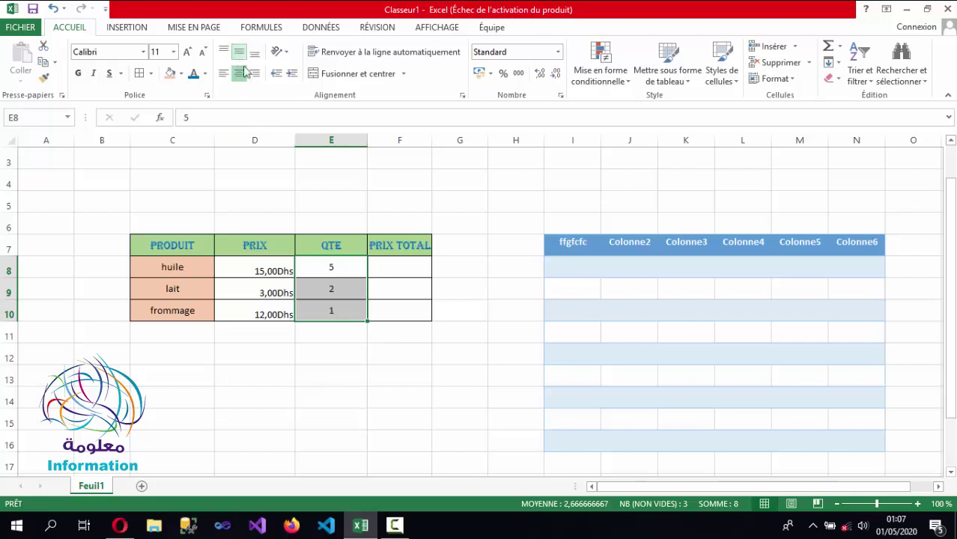
{"action": "left_click", "coordinate": [351, 274]}
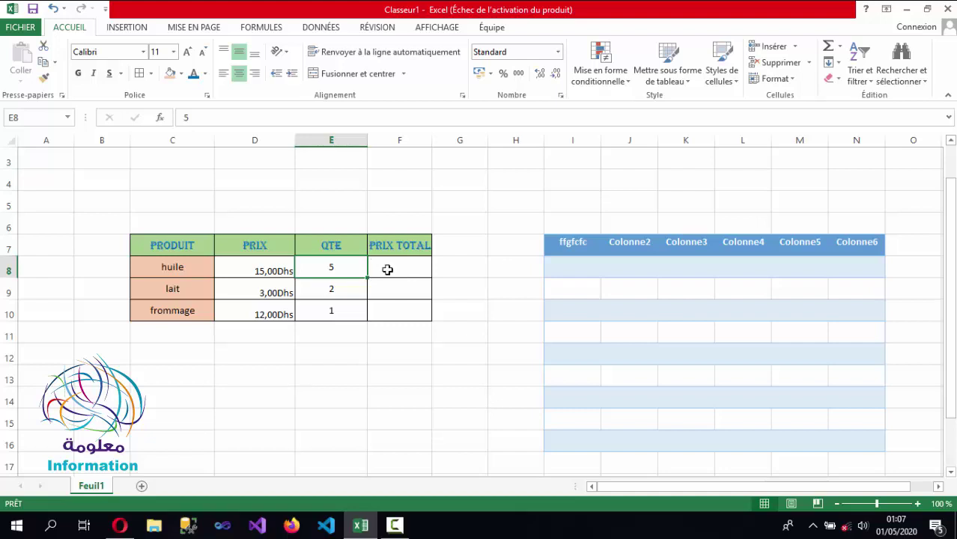
Vertically centre the Dhs prices in D8:D10
{"action": "left_click", "coordinate": [385, 268]}
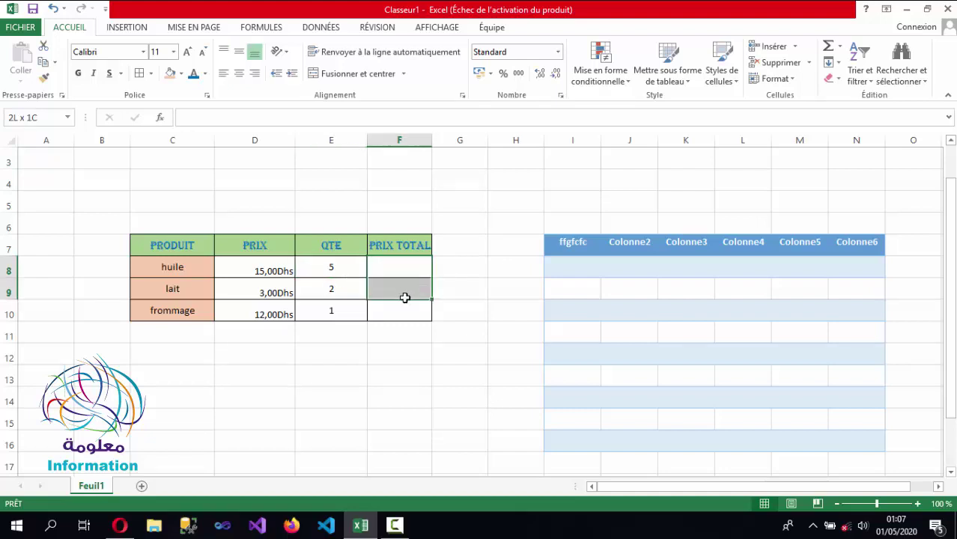
{"action": "left_click_drag", "start_coordinate": [405, 298], "coordinate": [403, 271]}
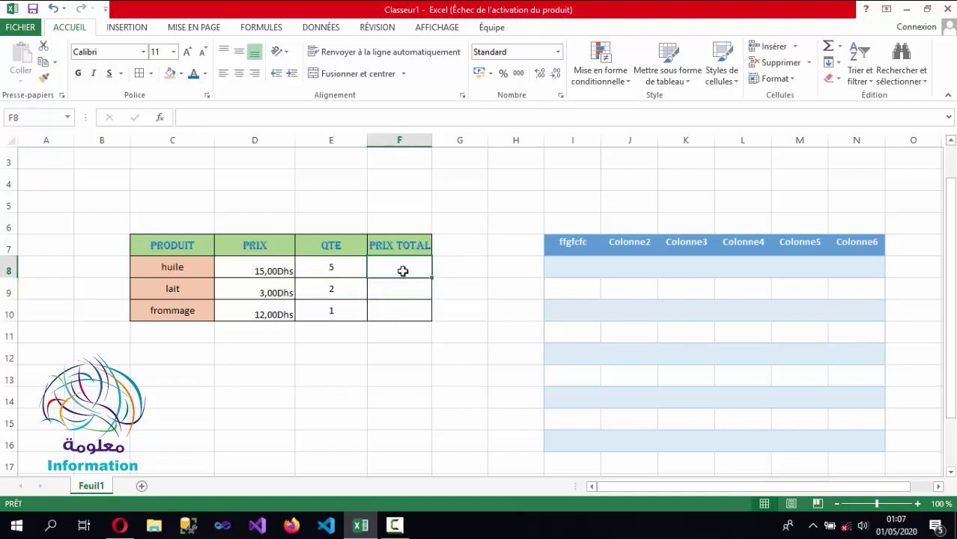
{"action": "left_click_drag", "start_coordinate": [267, 271], "coordinate": [274, 312]}
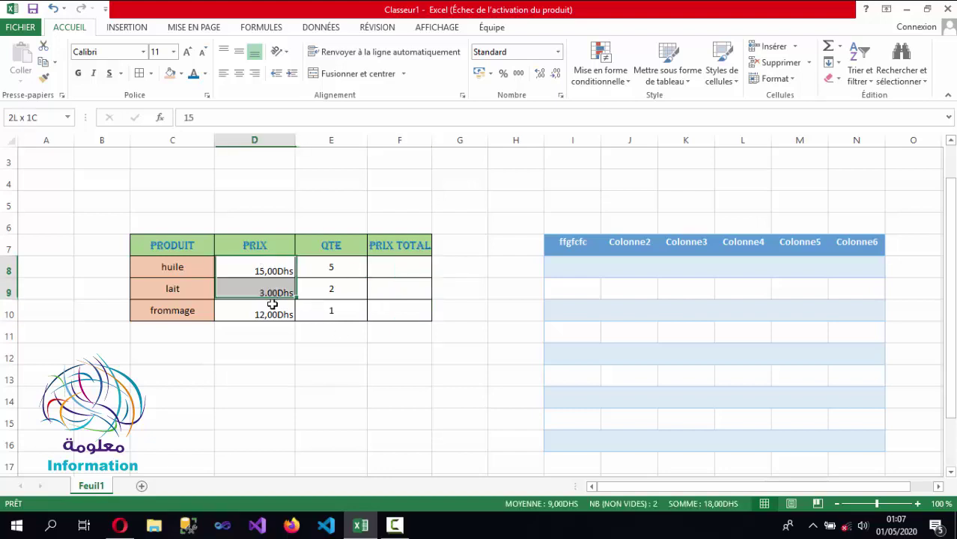
{"action": "left_click", "coordinate": [239, 51]}
{"action": "left_click", "coordinate": [417, 287]}
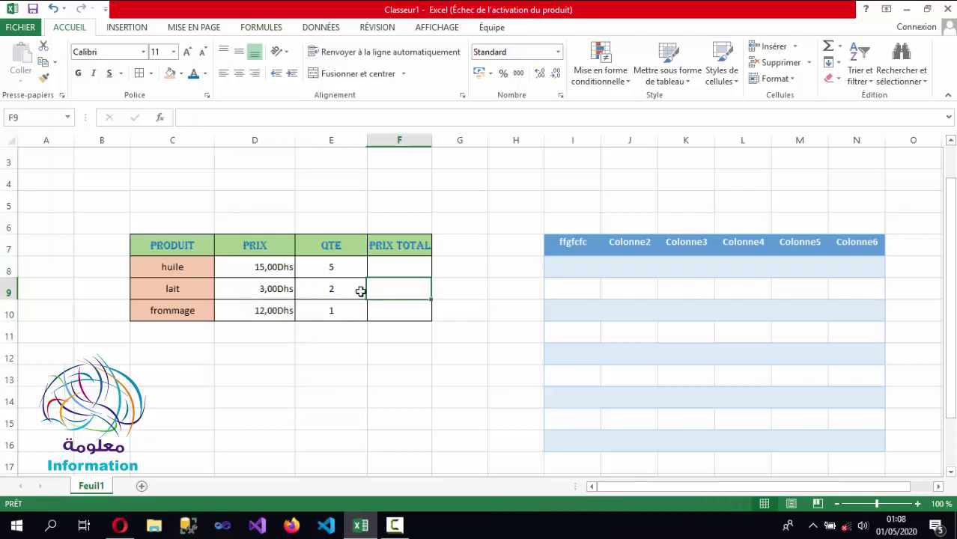
{"action": "left_click", "coordinate": [262, 269]}
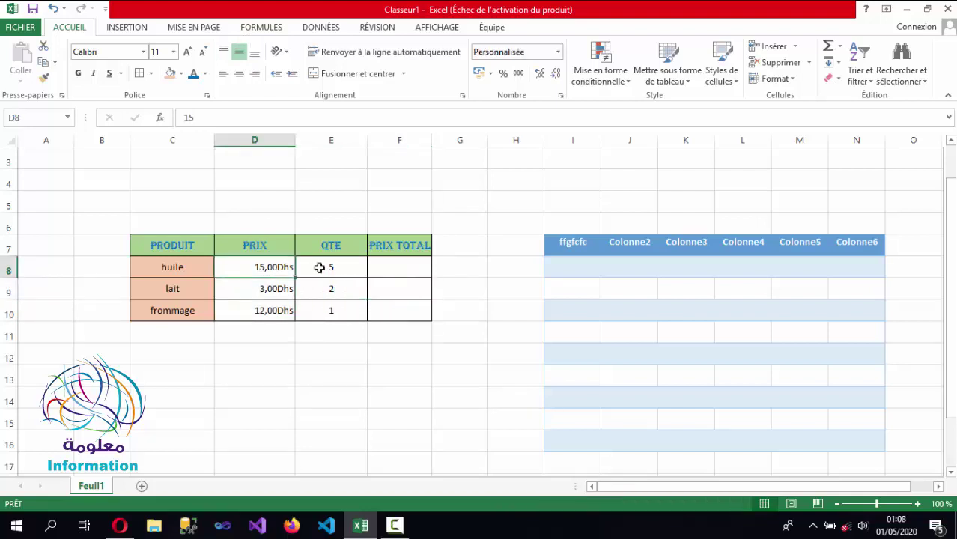
{"action": "left_click", "coordinate": [318, 268]}
{"action": "left_click", "coordinate": [412, 267]}
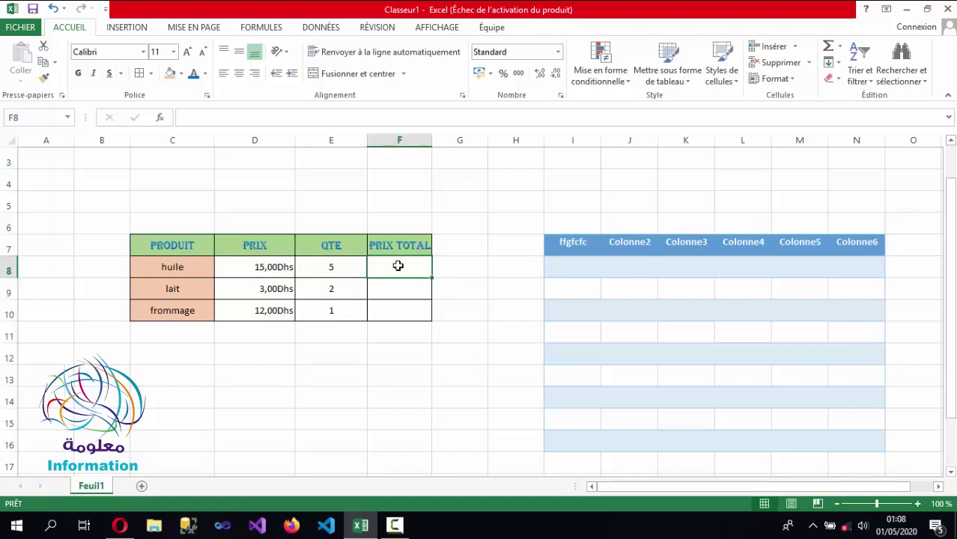
Enter =D8*E8 in F8 so huile's total price shows 75
{"action": "type", "text": "="}
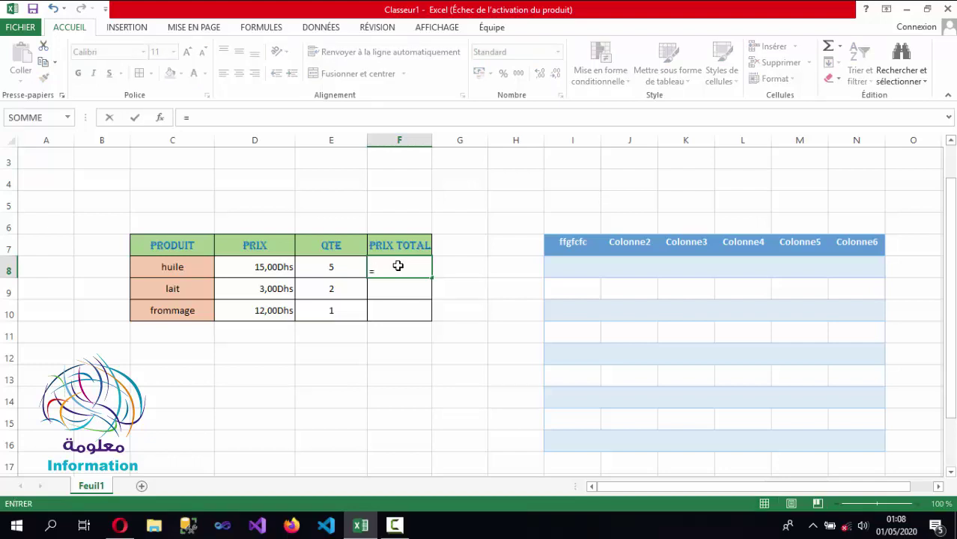
{"action": "left_click", "coordinate": [284, 270]}
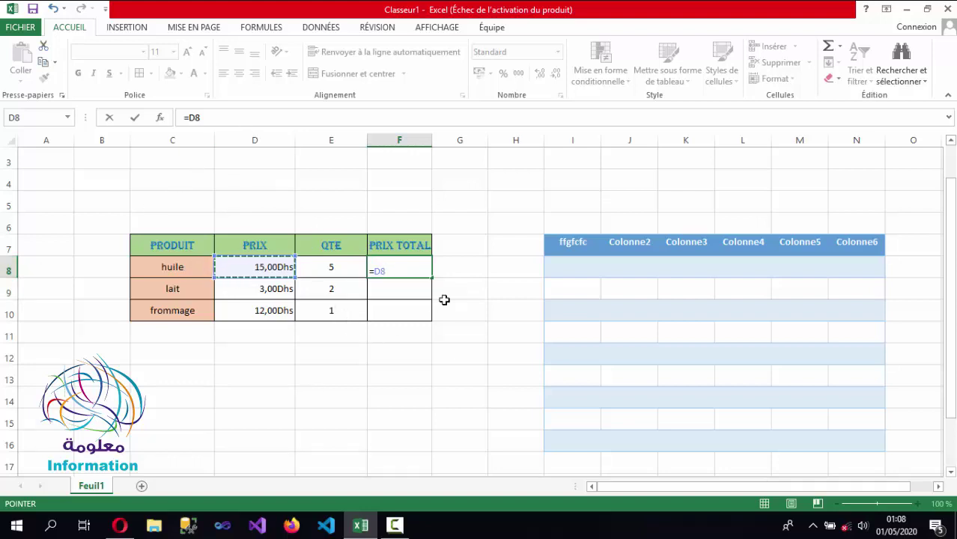
{"action": "type", "text": "*"}
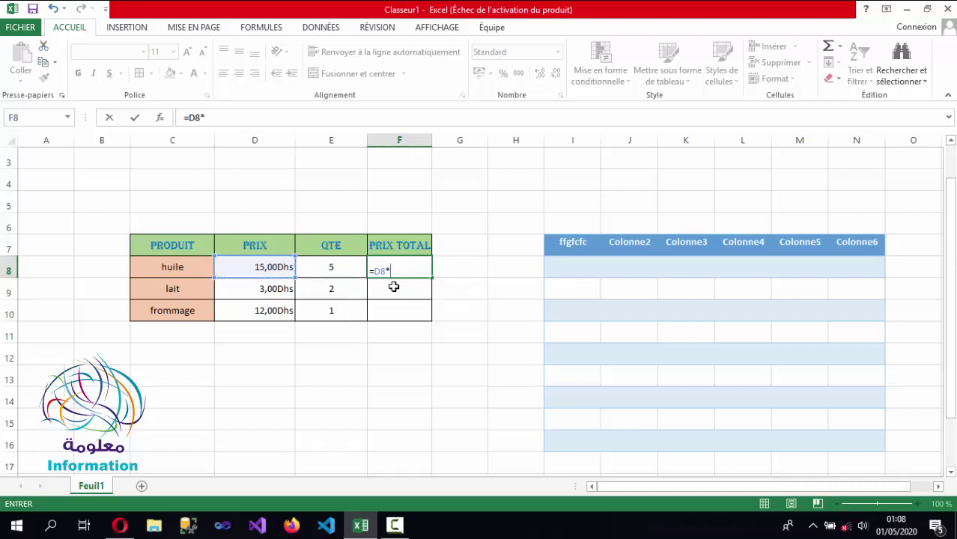
{"action": "left_click", "coordinate": [345, 265]}
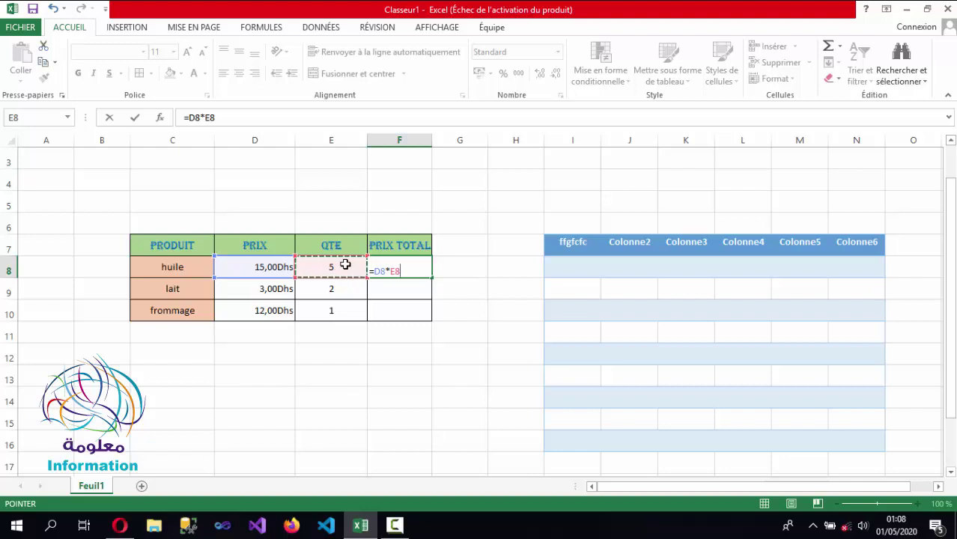
{"action": "key", "text": "ctrl+Return"}
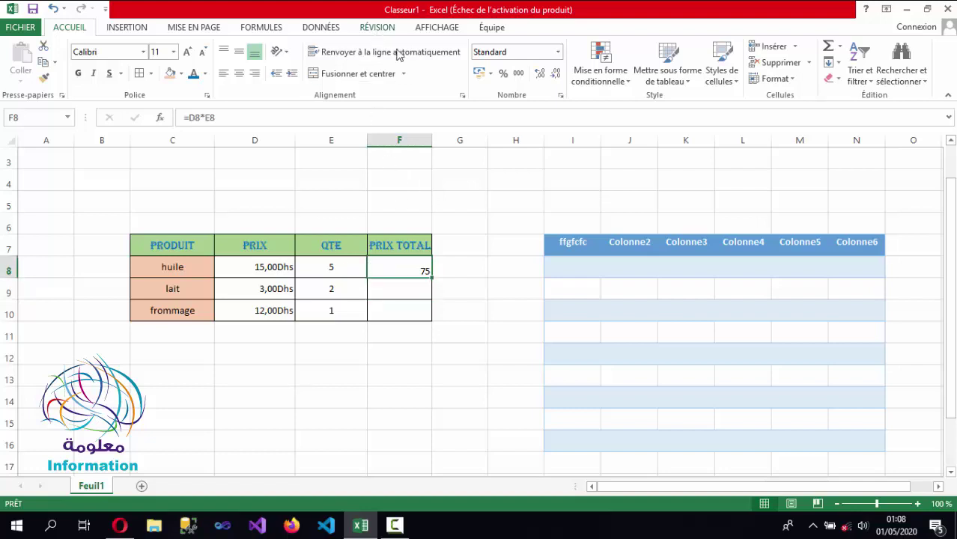
{"action": "left_click", "coordinate": [491, 73]}
Format F8 with the custom # ##0,00"Dhs" format so it shows 75,00Dhs
{"action": "left_click", "coordinate": [510, 126]}
{"action": "left_click", "coordinate": [462, 239]}
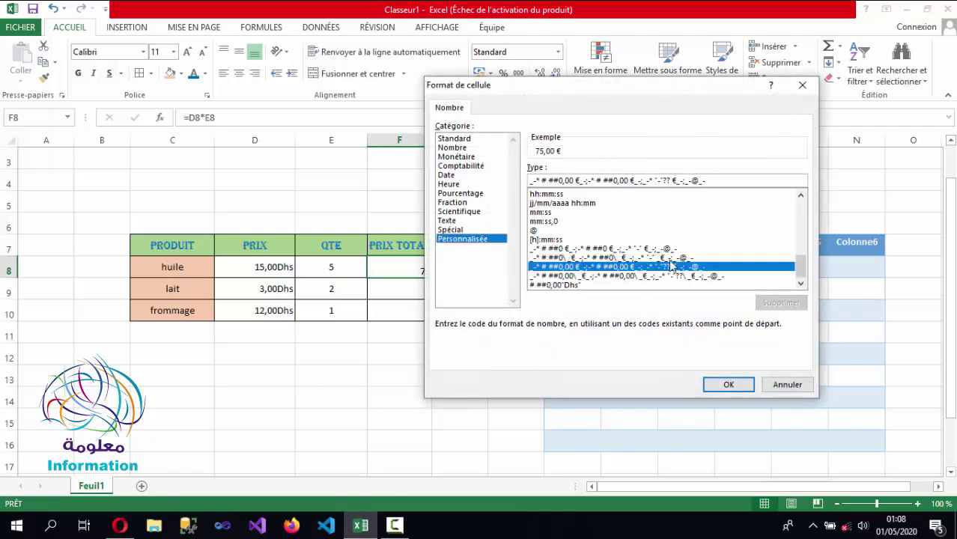
{"action": "double_click", "coordinate": [567, 286]}
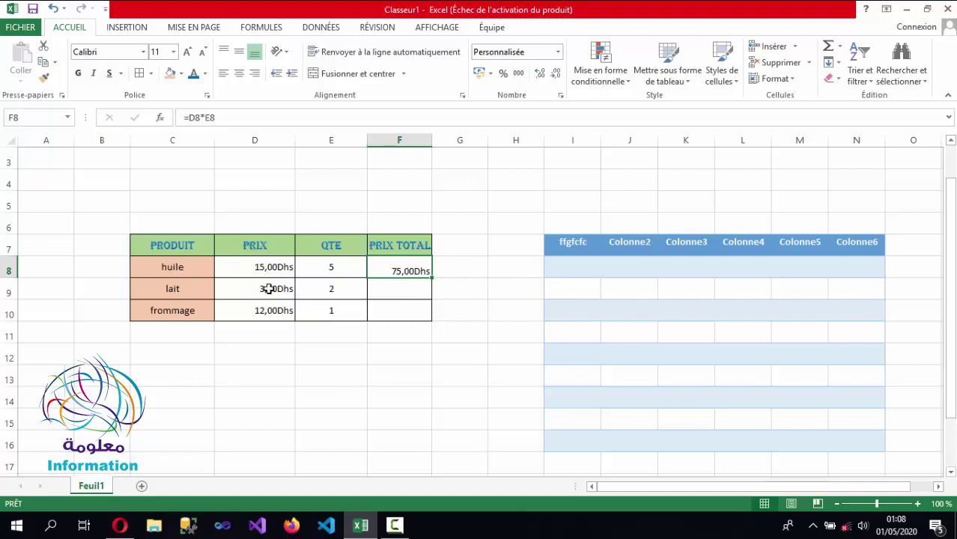
Middle-align F8 and fill its formula down to F10, giving 6,00Dhs and 12,00Dhs
{"action": "left_click", "coordinate": [225, 51]}
{"action": "left_click", "coordinate": [239, 52]}
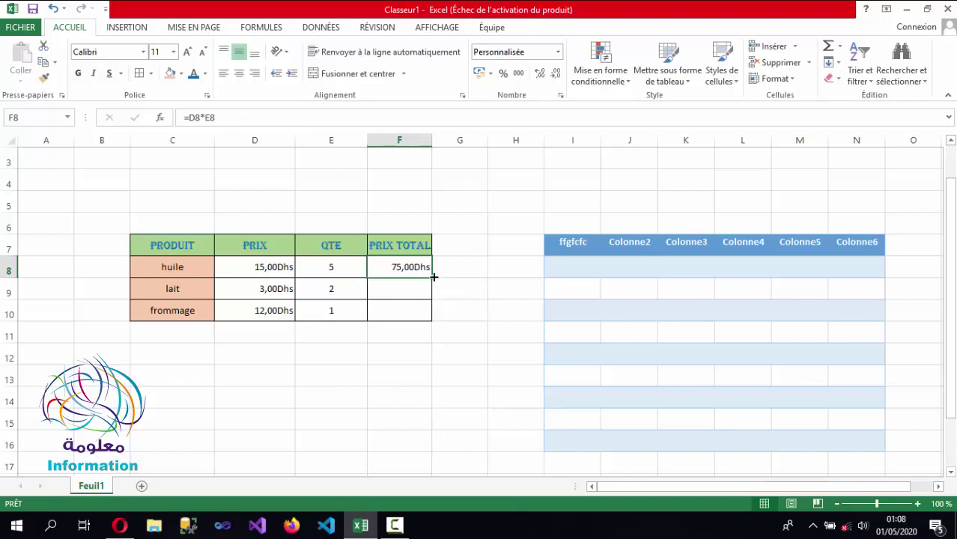
{"action": "left_click_drag", "start_coordinate": [432, 277], "coordinate": [432, 317]}
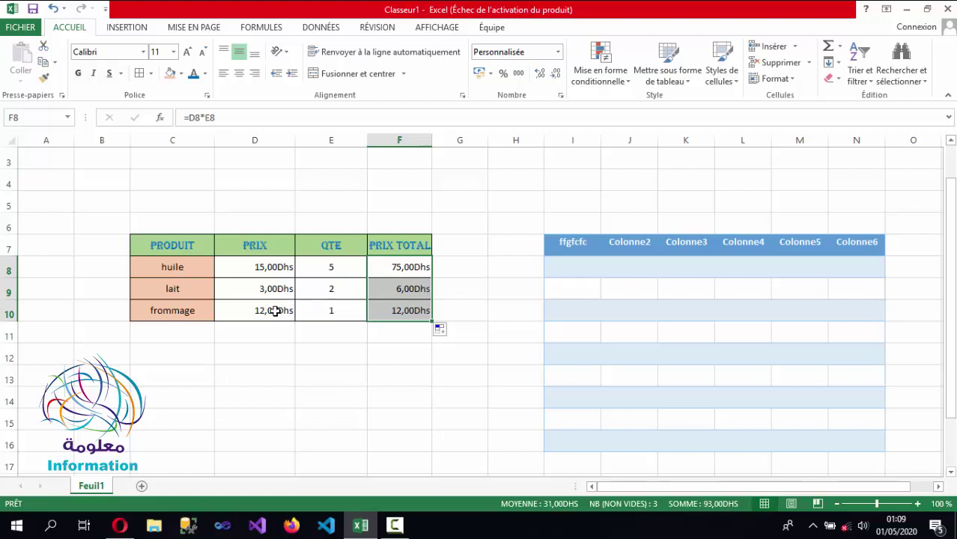
{"action": "left_click", "coordinate": [417, 350]}
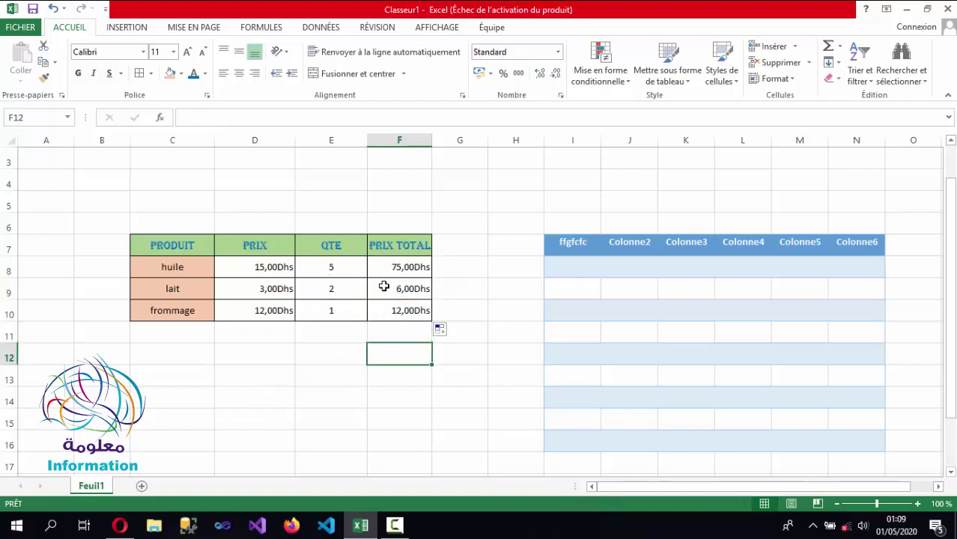
{"action": "double_click", "coordinate": [390, 328]}
{"action": "double_click", "coordinate": [473, 290]}
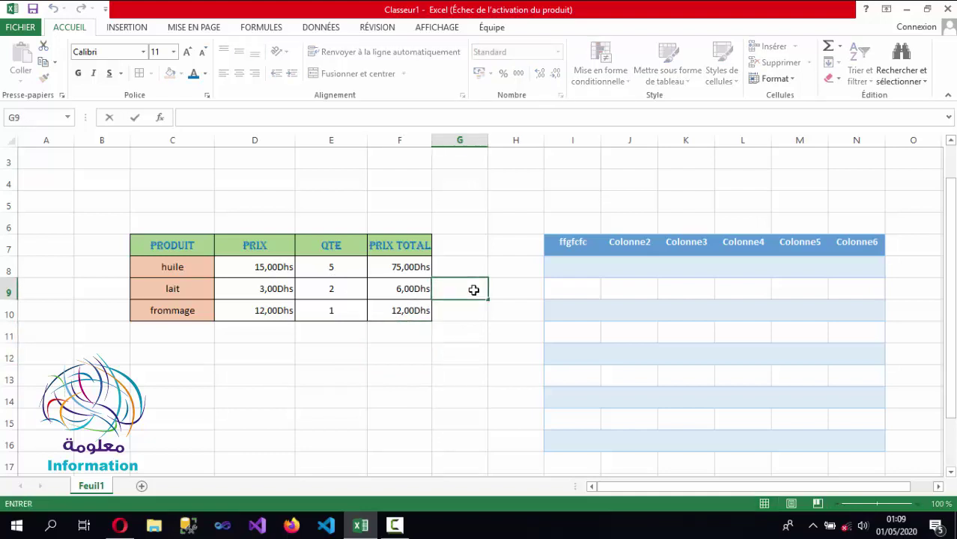
{"action": "type", "text": "="}
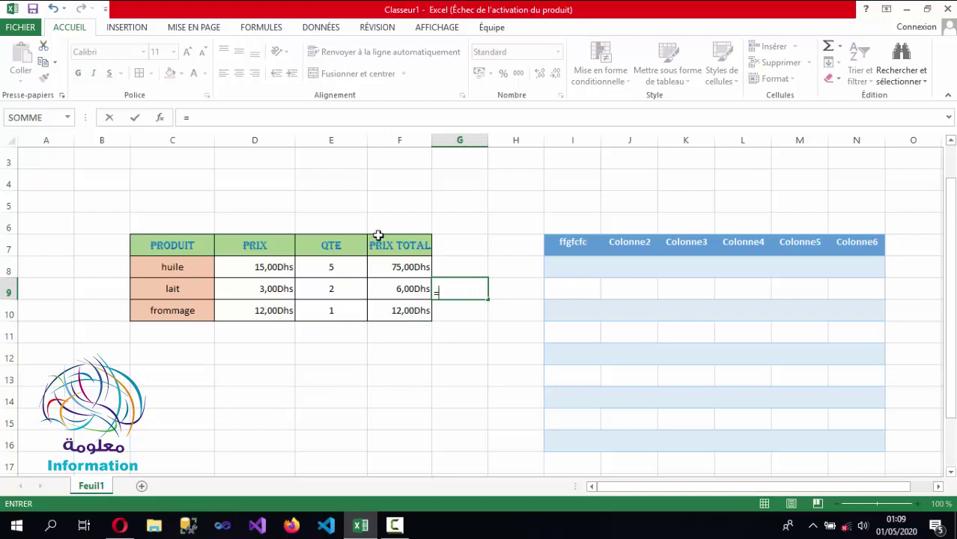
{"action": "left_click", "coordinate": [276, 267]}
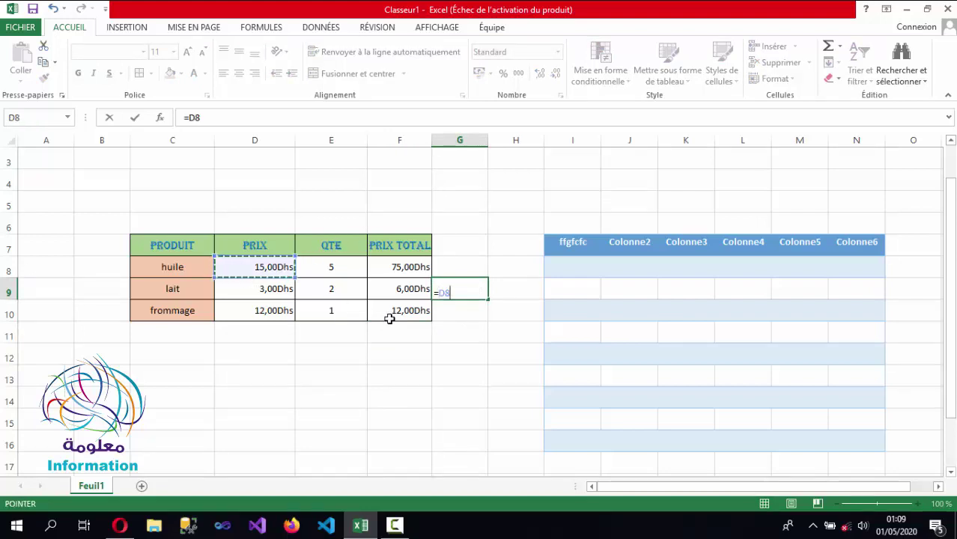
{"action": "type", "text": "+"}
{"action": "left_click", "coordinate": [330, 288]}
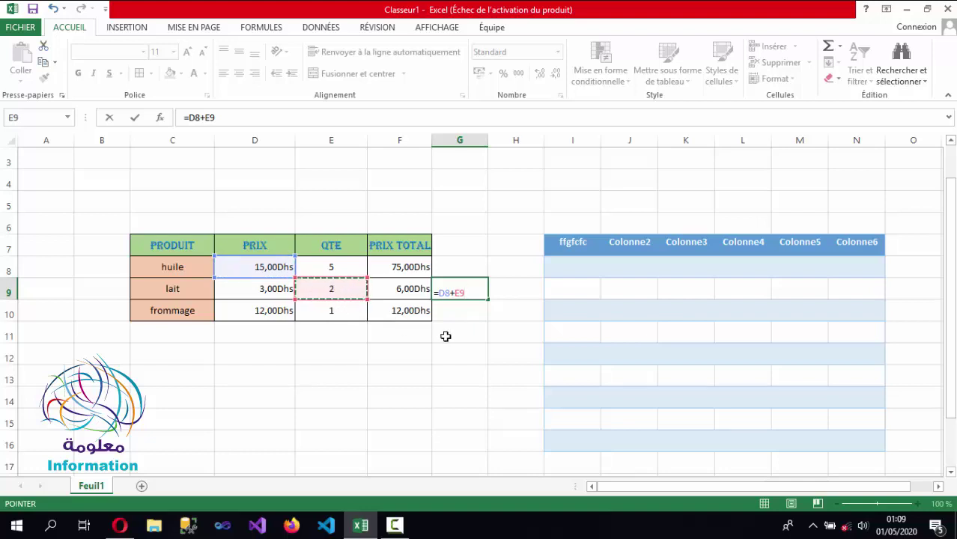
{"action": "key", "text": "Return"}
{"action": "left_click", "coordinate": [478, 285]}
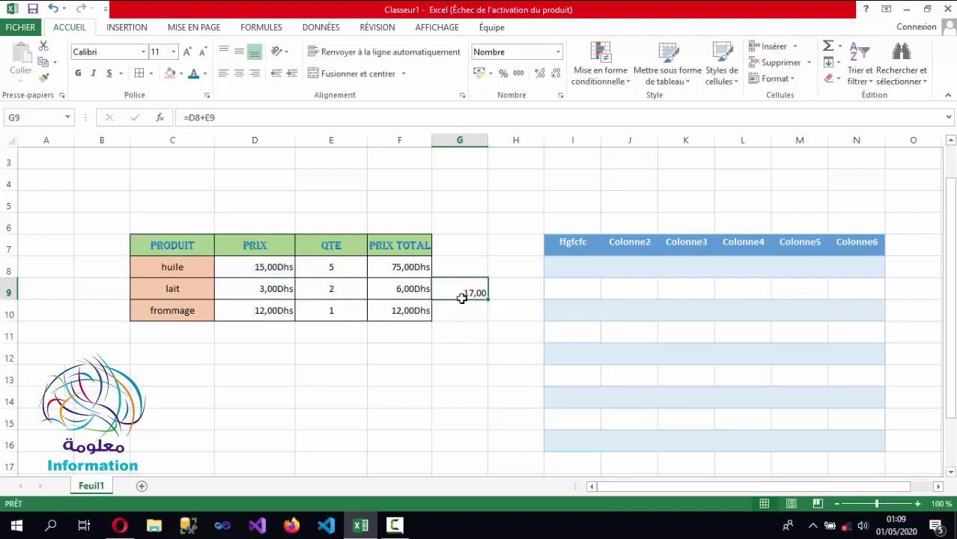
{"action": "left_click_drag", "start_coordinate": [460, 333], "coordinate": [459, 276]}
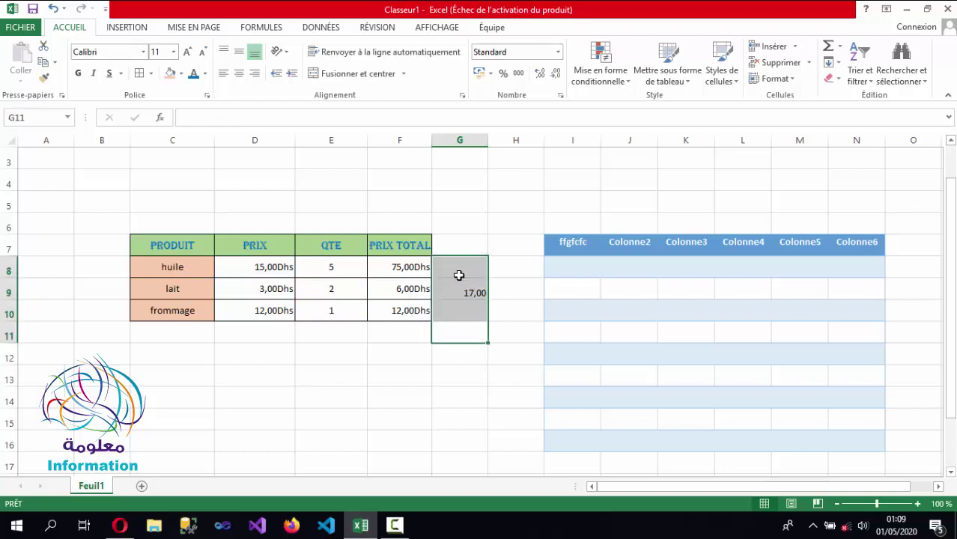
{"action": "left_click", "coordinate": [831, 78]}
{"action": "left_click", "coordinate": [845, 97]}
Apply All Borders to E11:F11 below the table
{"action": "left_click", "coordinate": [506, 312]}
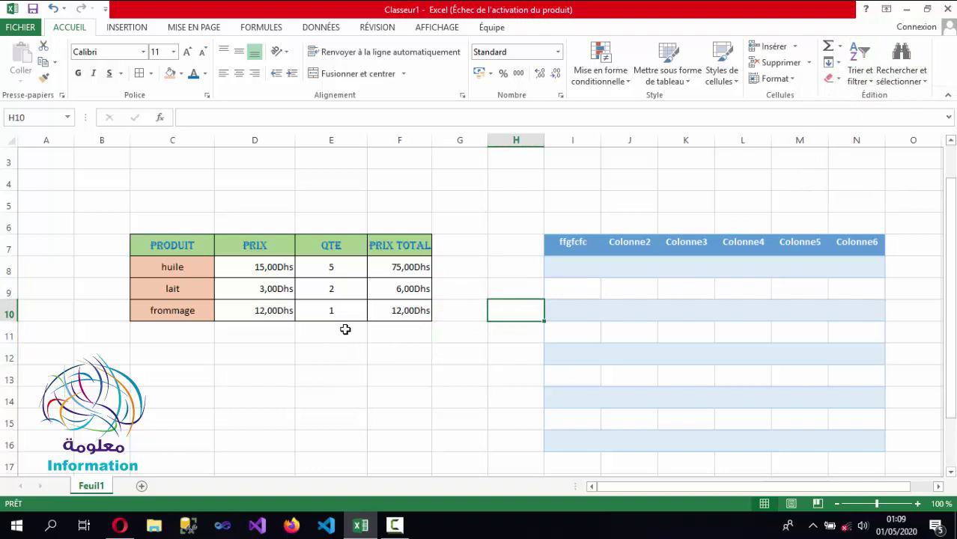
{"action": "mouse_move", "coordinate": [312, 331]}
{"action": "left_mouse_down"}
{"action": "mouse_move", "coordinate": [394, 349]}
{"action": "mouse_move", "coordinate": [399, 336]}
{"action": "left_mouse_up"}
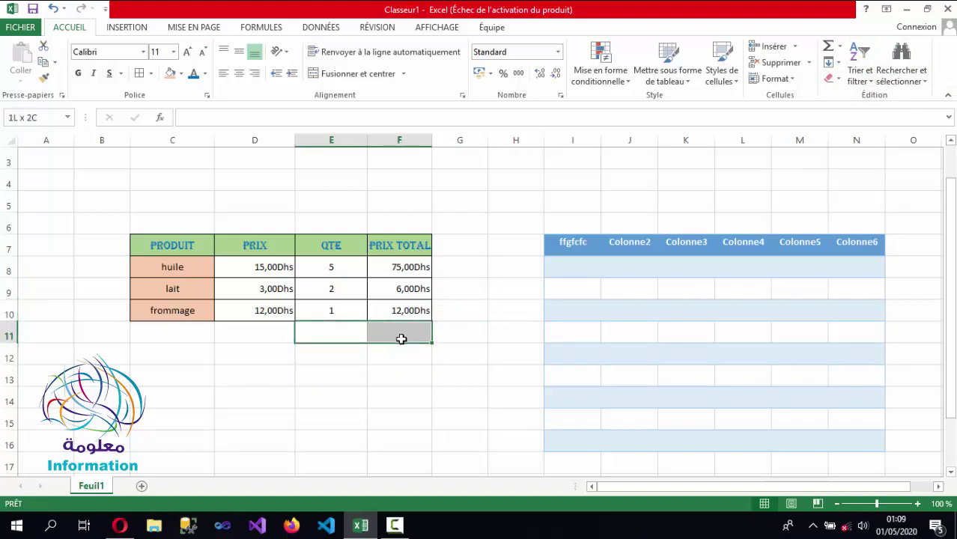
{"action": "left_click", "coordinate": [137, 75]}
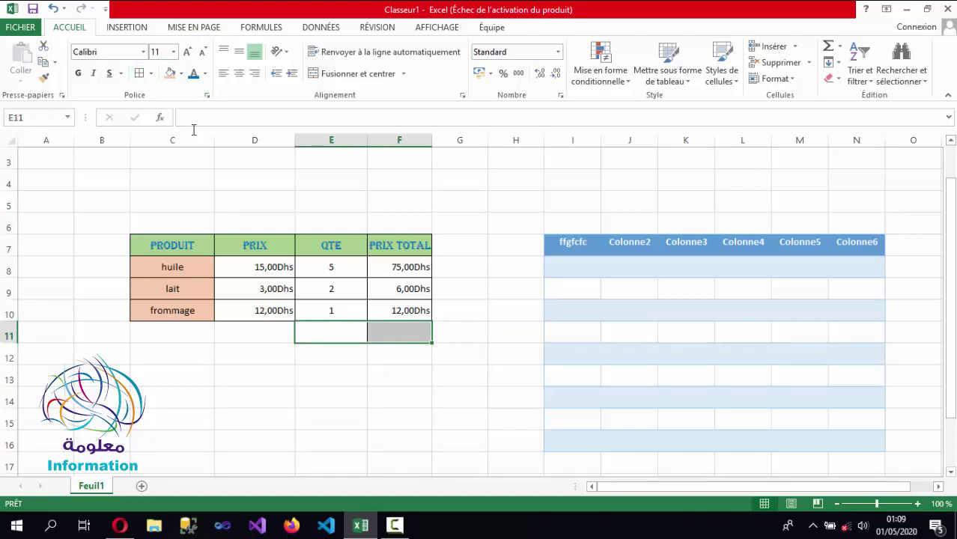
{"action": "left_click", "coordinate": [301, 346]}
Fill E11 salmon, label it 'prix total' and centre the label
{"action": "left_click", "coordinate": [320, 336]}
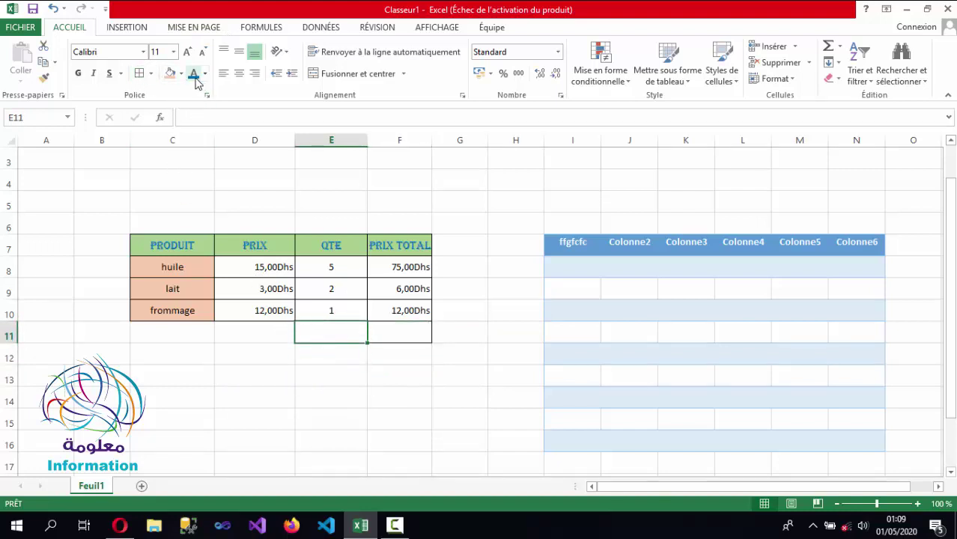
{"action": "left_click", "coordinate": [170, 72]}
{"action": "double_click", "coordinate": [324, 335]}
{"action": "type", "text": "prix t"}
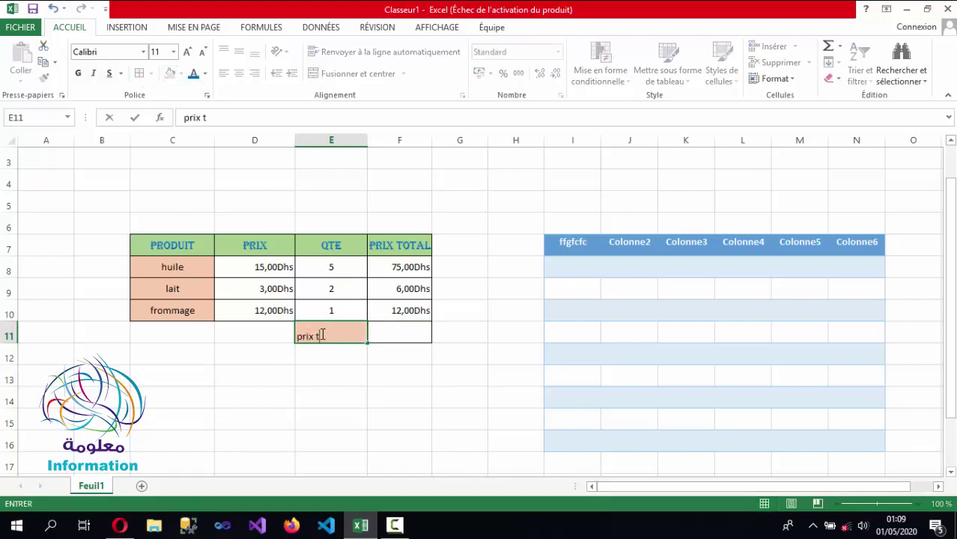
{"action": "type", "text": "otal"}
{"action": "left_click", "coordinate": [320, 382]}
{"action": "left_click", "coordinate": [329, 333]}
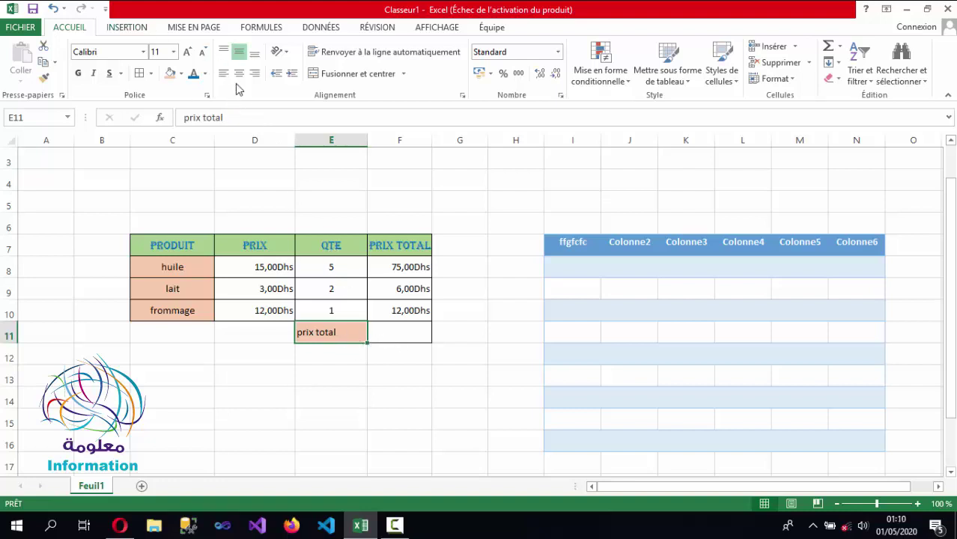
{"action": "left_click", "coordinate": [239, 73]}
{"action": "double_click", "coordinate": [388, 334]}
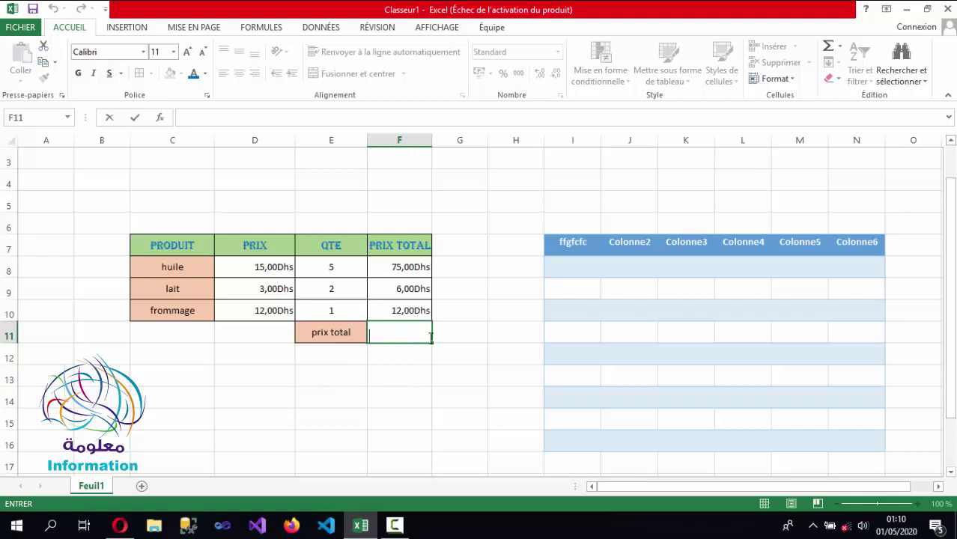
Enter =F8+F9+F10 in F11 to total the three products as 93,00
{"action": "type", "text": "="}
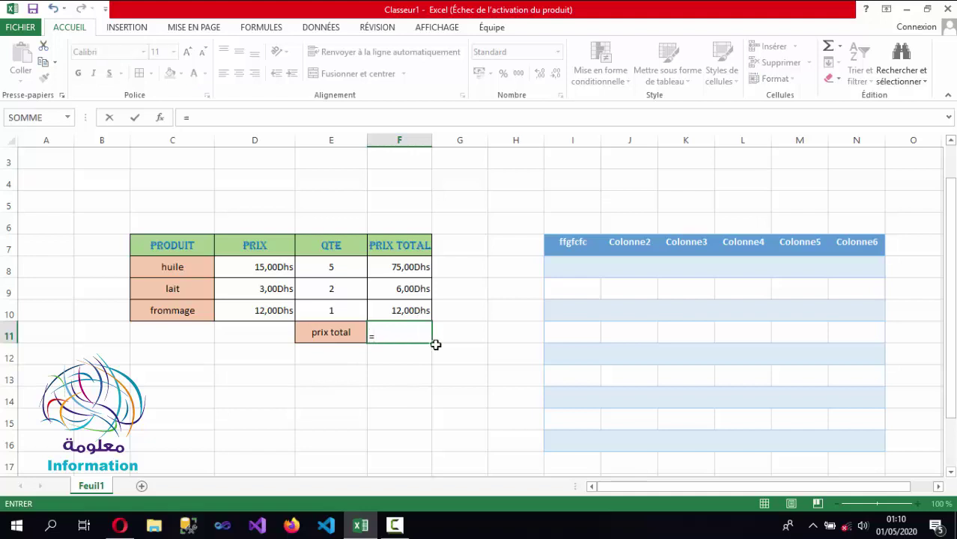
{"action": "left_click", "coordinate": [407, 267]}
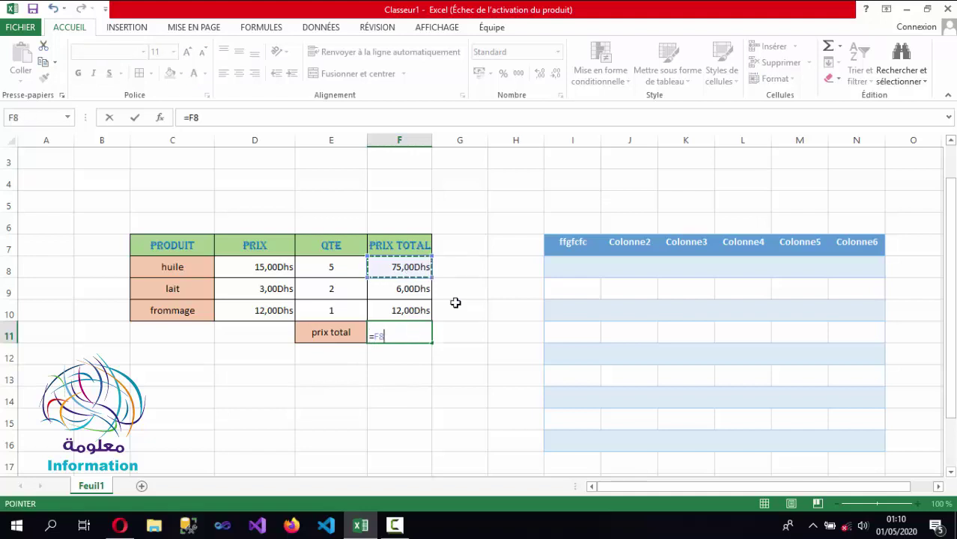
{"action": "type", "text": "+"}
{"action": "left_click", "coordinate": [421, 291]}
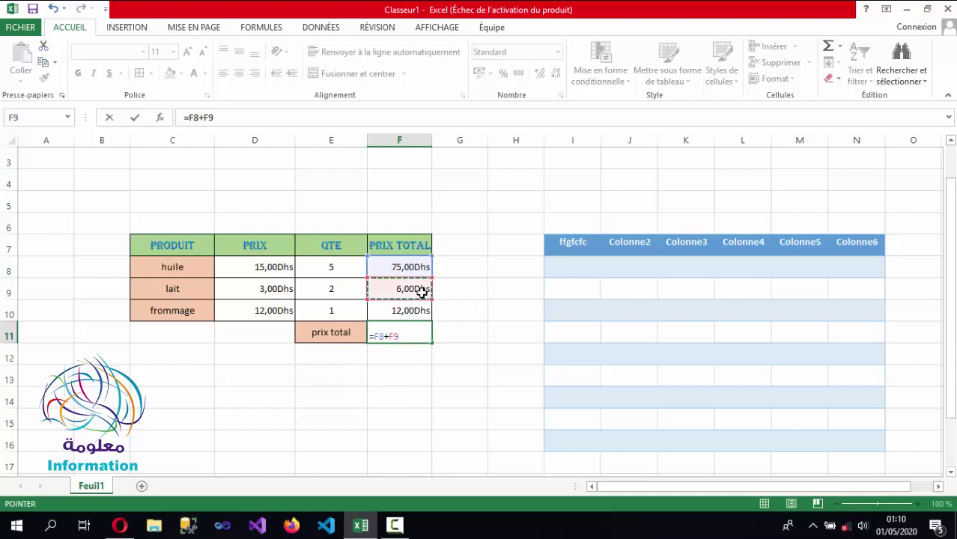
{"action": "type", "text": "+"}
{"action": "left_click", "coordinate": [420, 311]}
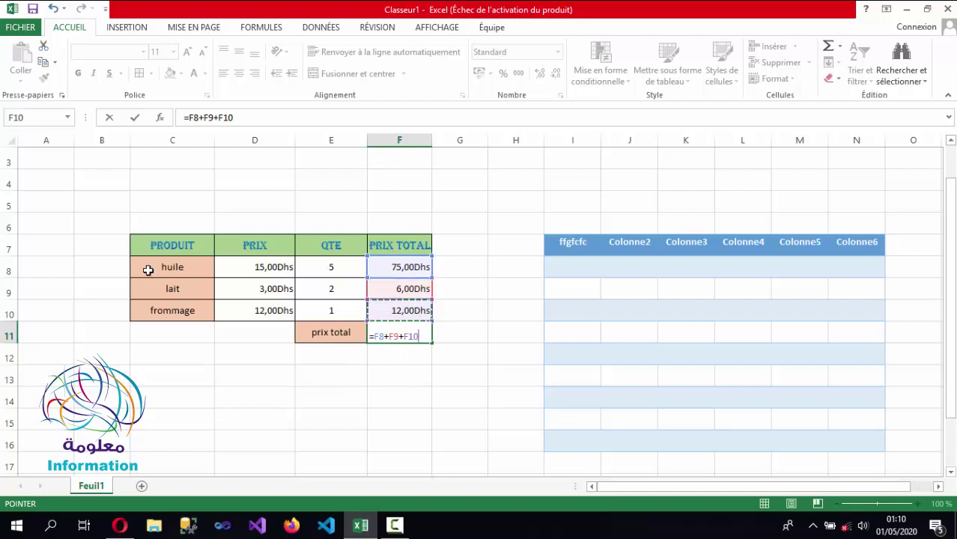
{"action": "left_click", "coordinate": [4, 267]}
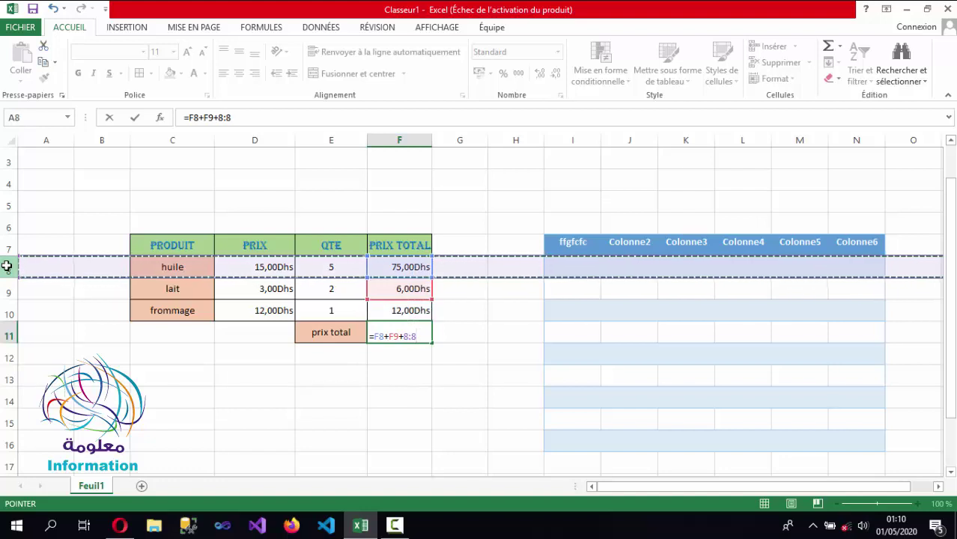
{"action": "key", "text": "ctrl+z"}
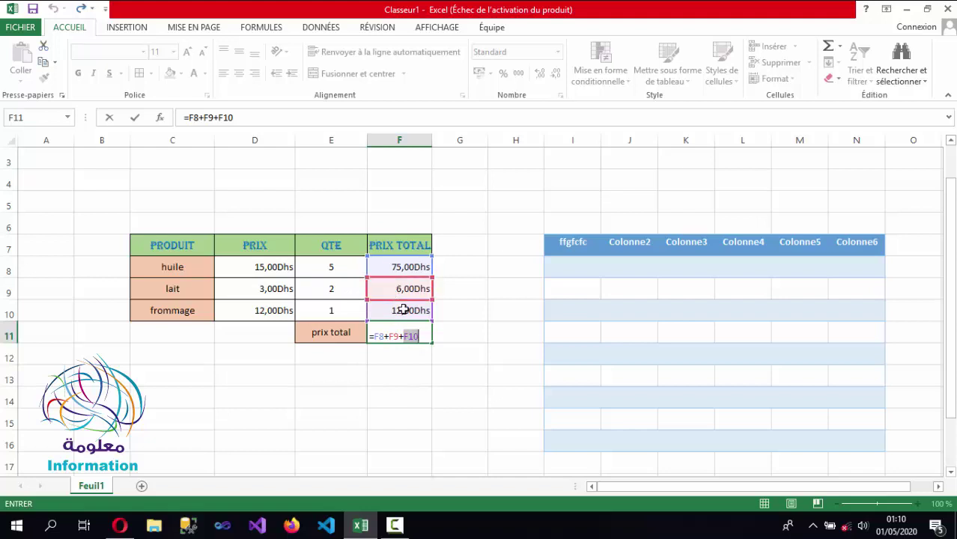
{"action": "left_click", "coordinate": [422, 335]}
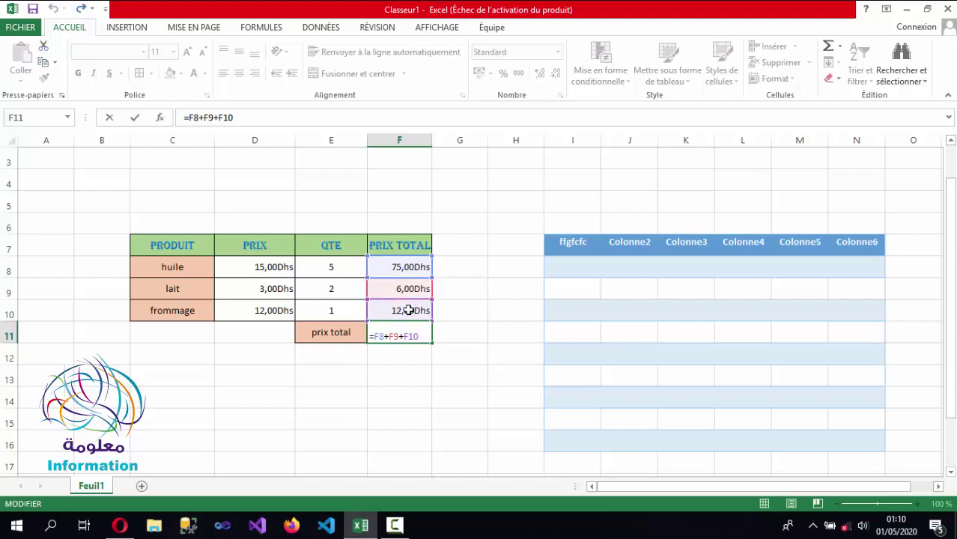
{"action": "key", "text": "Return"}
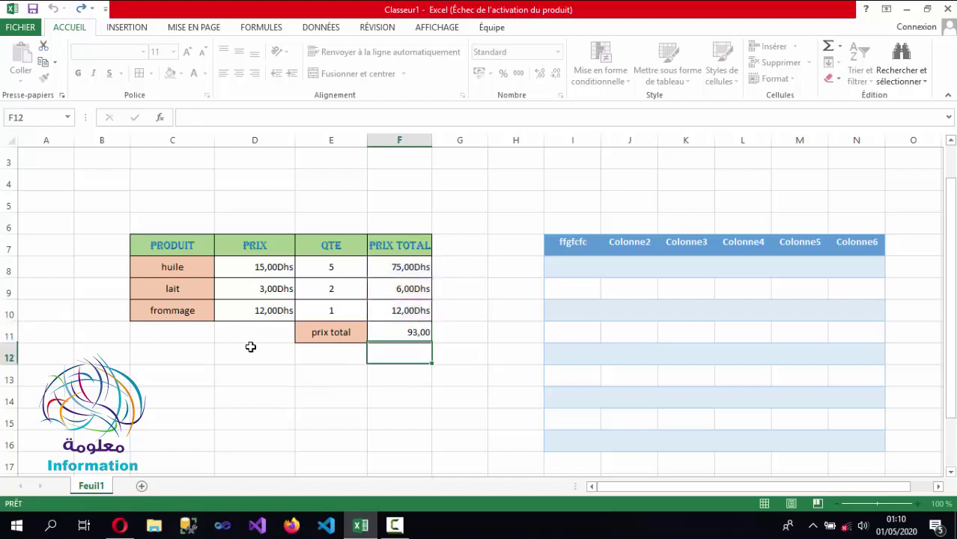
{"action": "left_click", "coordinate": [416, 334]}
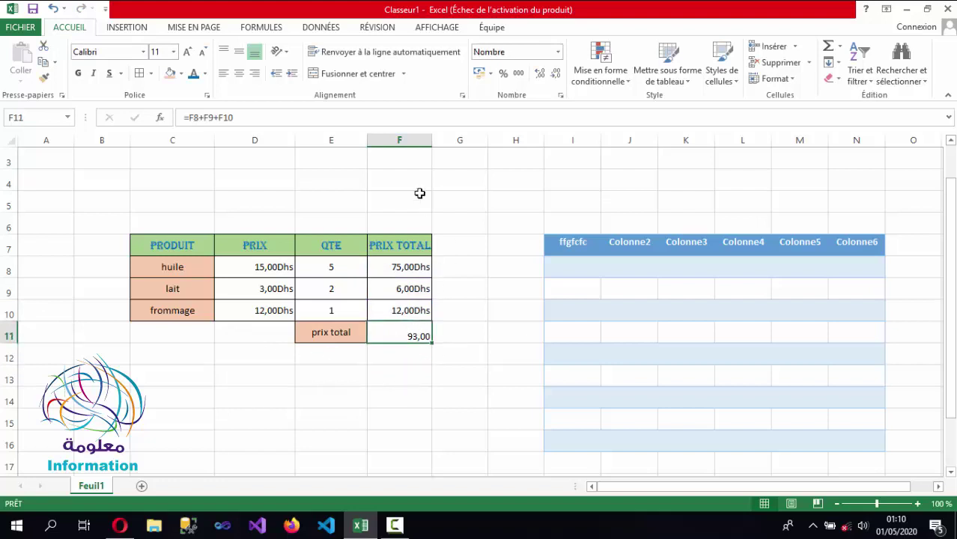
{"action": "left_click", "coordinate": [491, 73]}
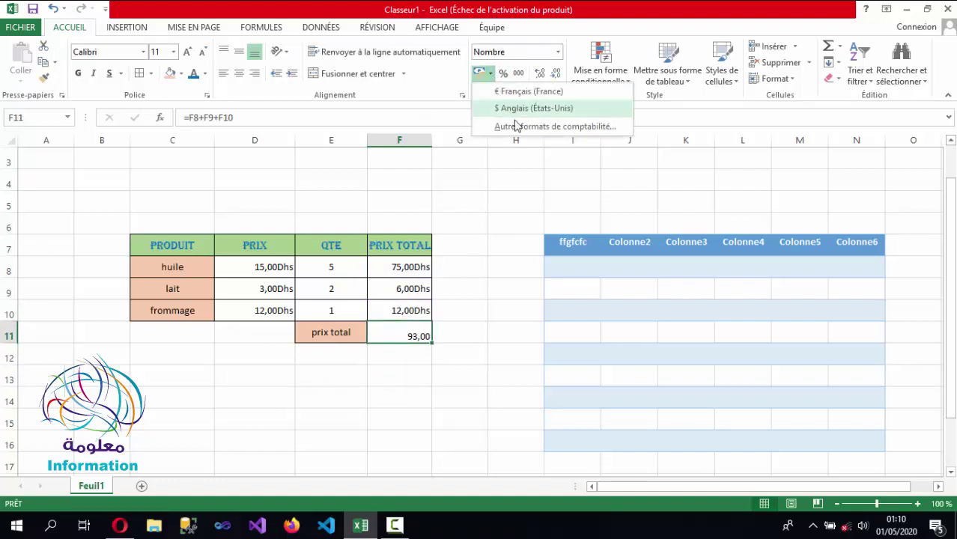
{"action": "left_click", "coordinate": [522, 131]}
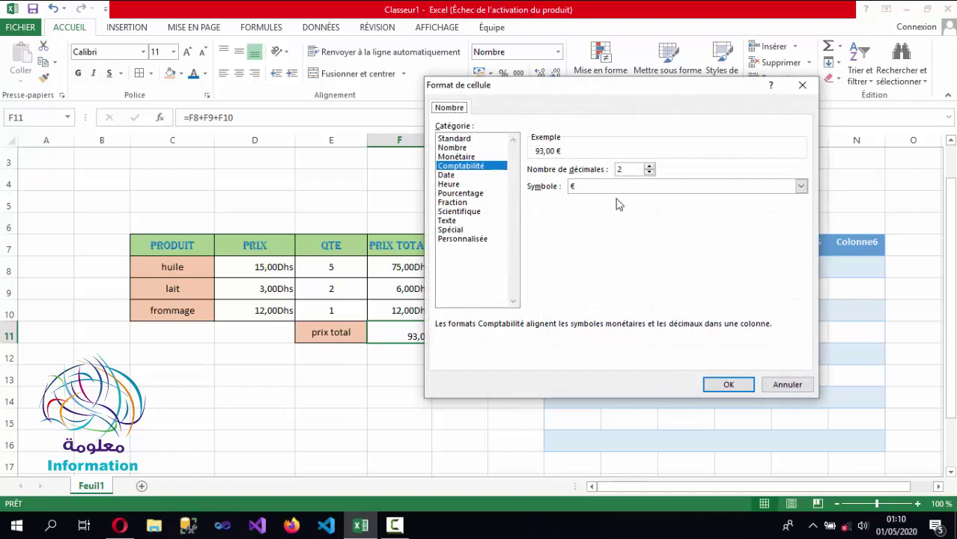
{"action": "left_click", "coordinate": [470, 240]}
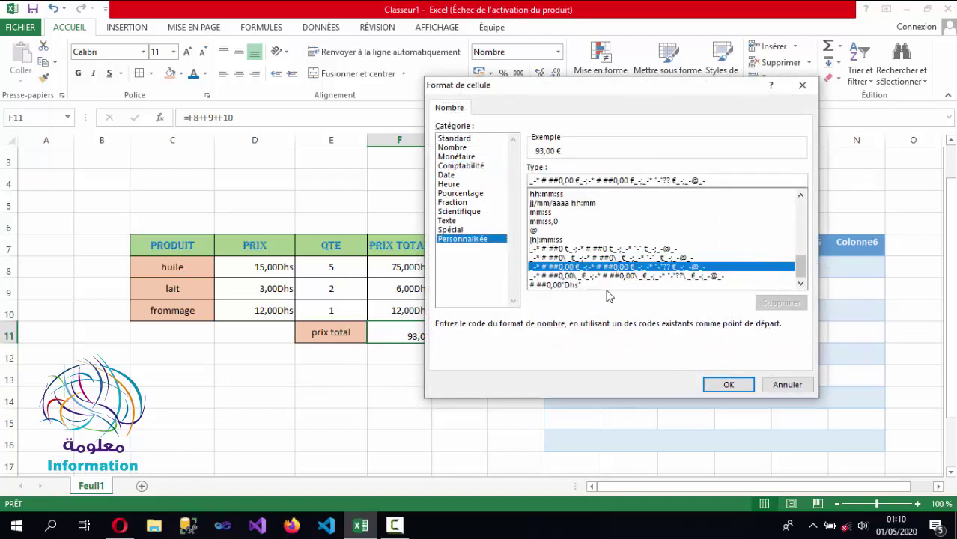
{"action": "left_click", "coordinate": [607, 286]}
{"action": "left_click", "coordinate": [725, 384]}
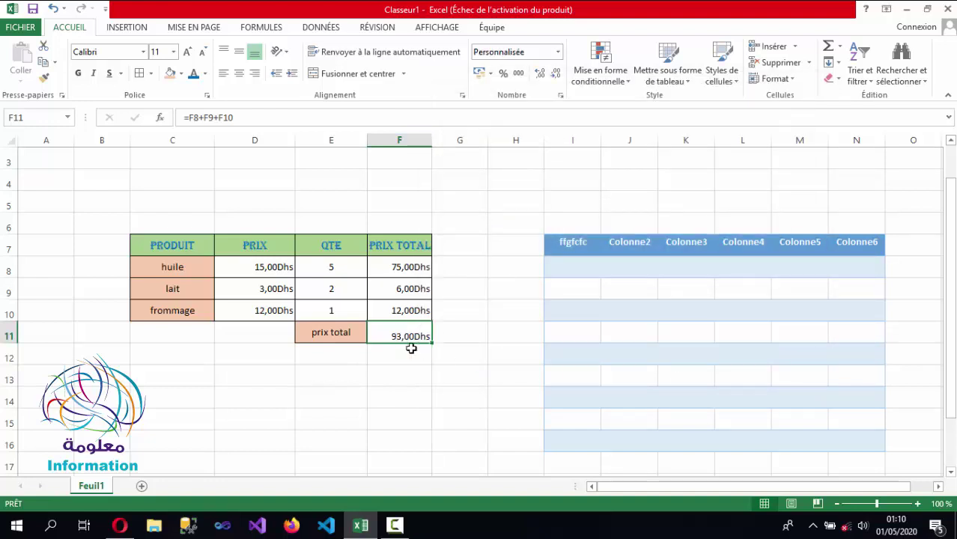
{"action": "left_click", "coordinate": [471, 332]}
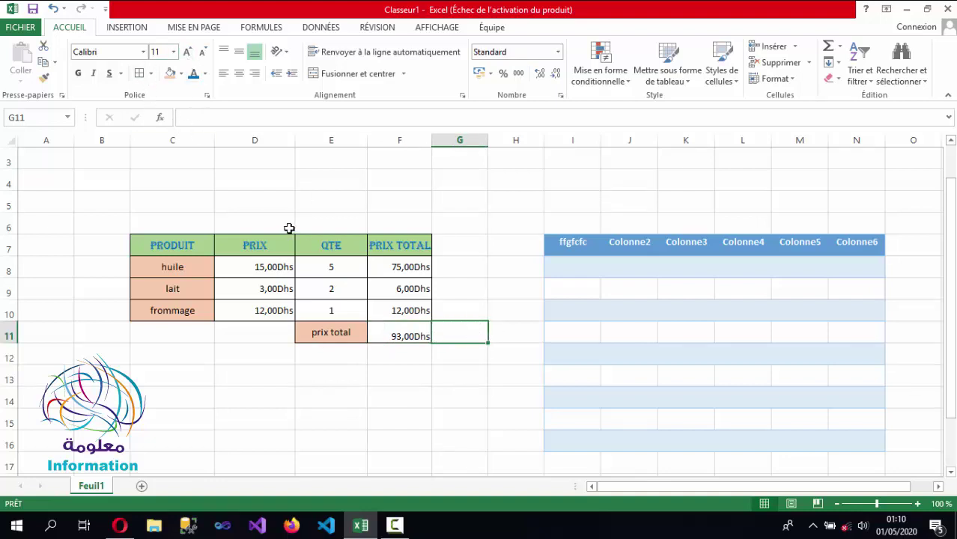
Start inserting a function into G11 and show functions from all categories
{"action": "left_click", "coordinate": [160, 118]}
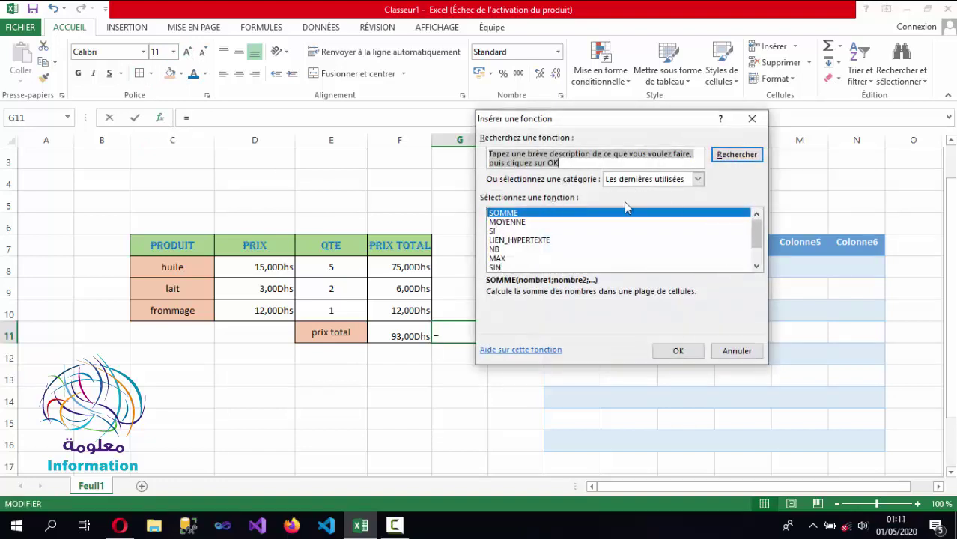
{"action": "left_click", "coordinate": [693, 179]}
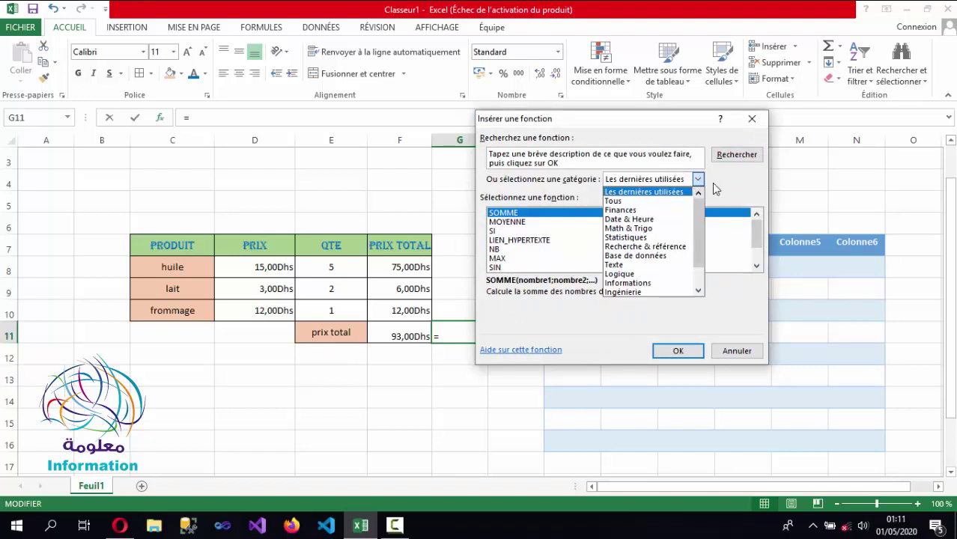
{"action": "left_click", "coordinate": [716, 185]}
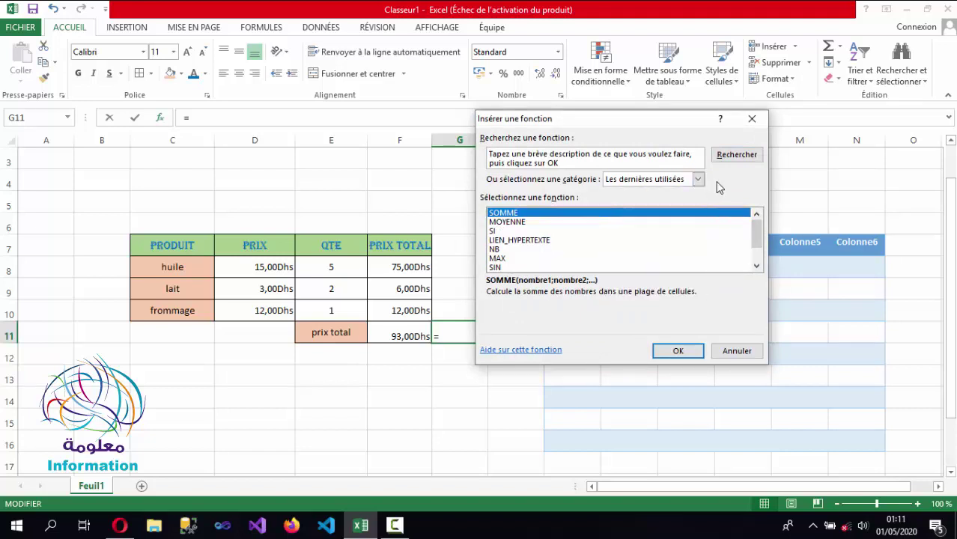
{"action": "left_click", "coordinate": [698, 181]}
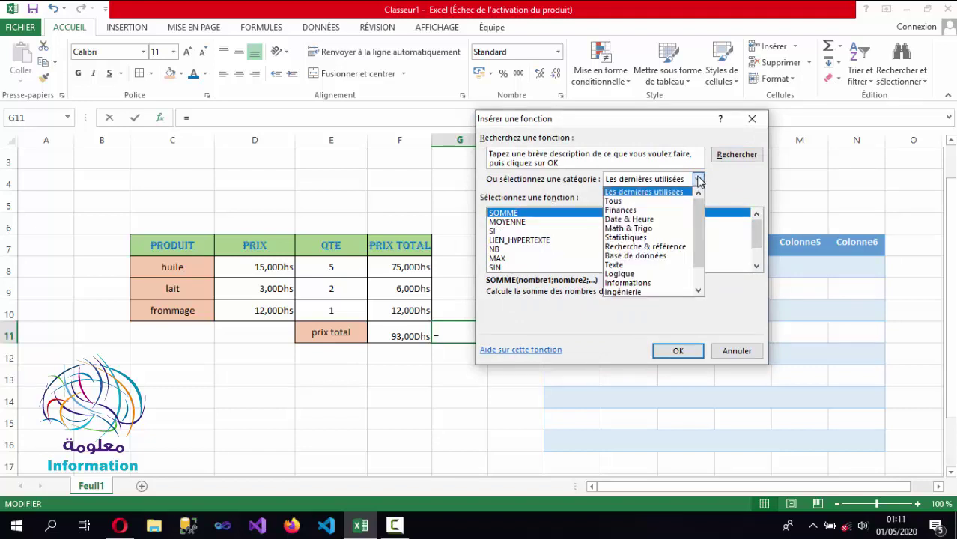
{"action": "left_click", "coordinate": [683, 201]}
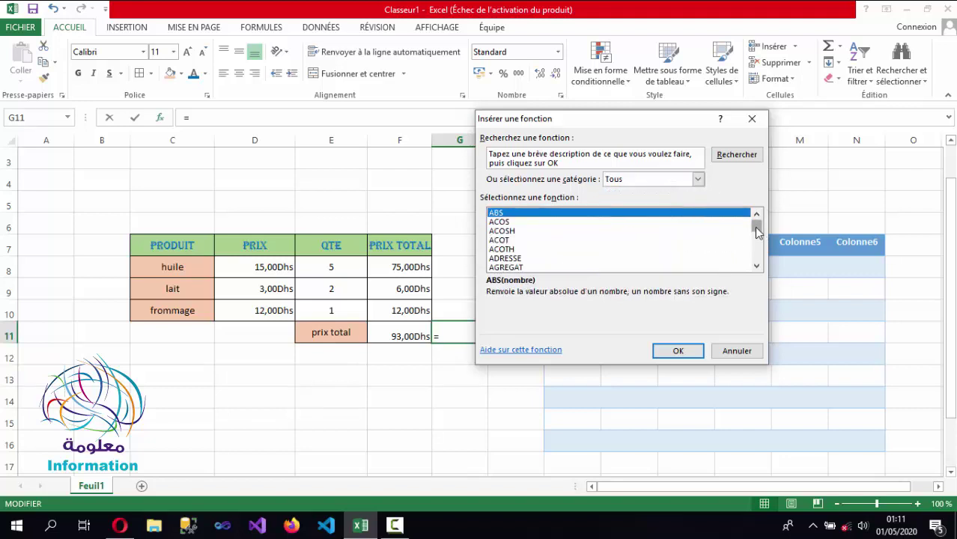
{"action": "mouse_move", "coordinate": [757, 224]}
{"action": "left_mouse_down"}
{"action": "mouse_move", "coordinate": [750, 264]}
{"action": "mouse_move", "coordinate": [749, 229]}
{"action": "left_mouse_up"}
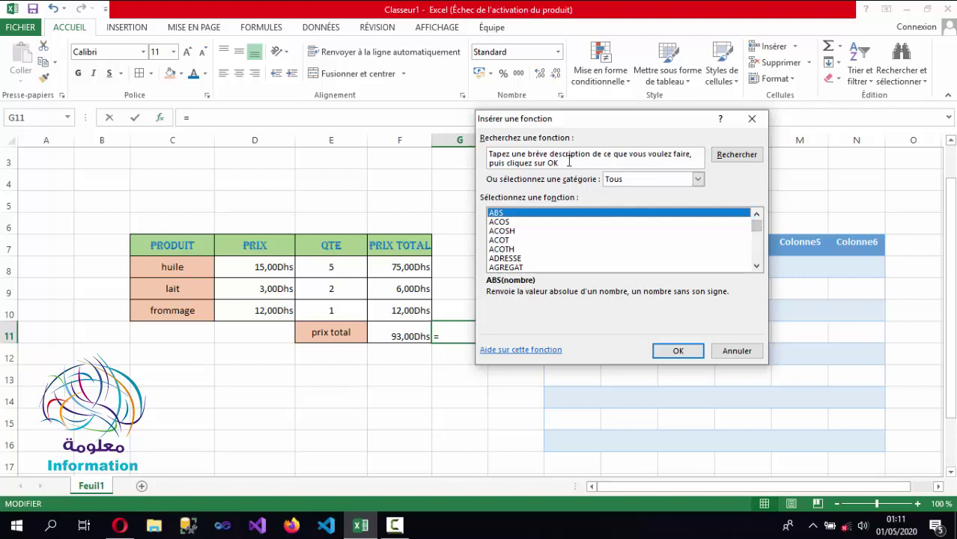
Search for 'somme', choose SOMME and confirm to reach its arguments
{"action": "left_click", "coordinate": [569, 161]}
{"action": "left_click_drag", "start_coordinate": [569, 161], "coordinate": [452, 140]}
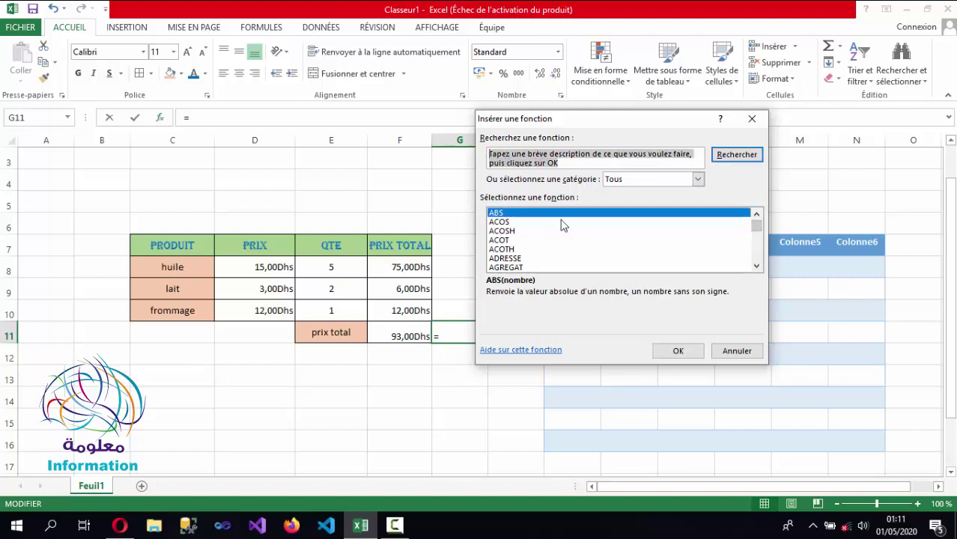
{"action": "type", "text": "s"}
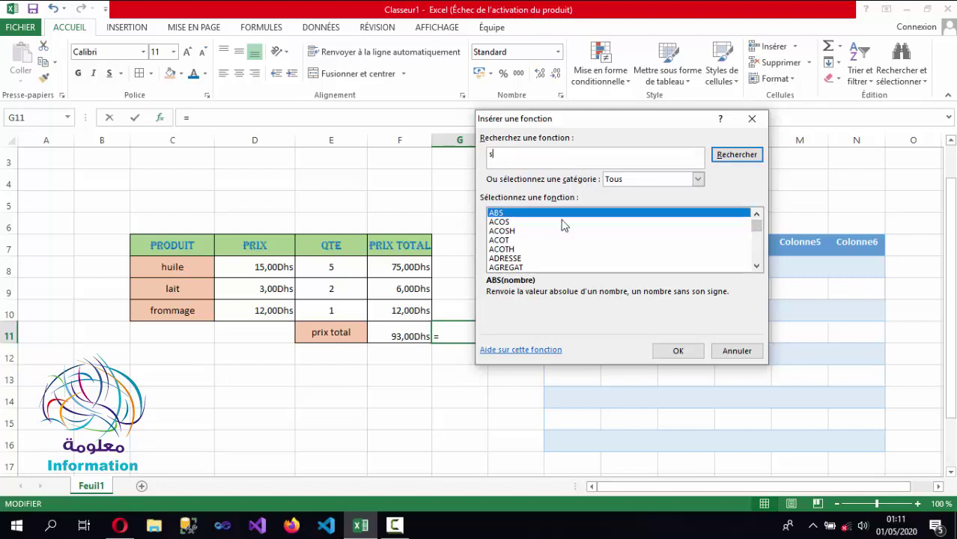
{"action": "type", "text": "omme"}
{"action": "left_click", "coordinate": [737, 154]}
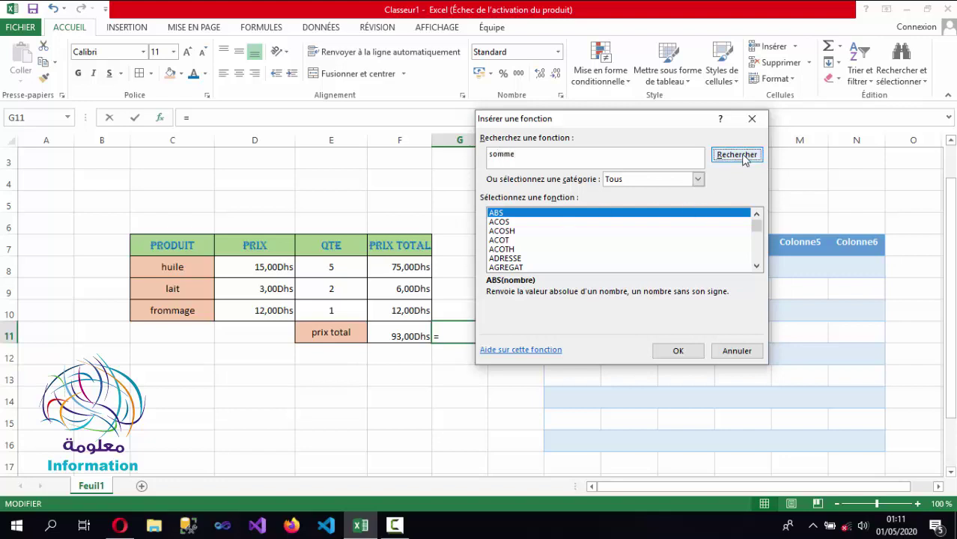
{"action": "key", "text": "Escape"}
{"action": "left_click", "coordinate": [377, 524]}
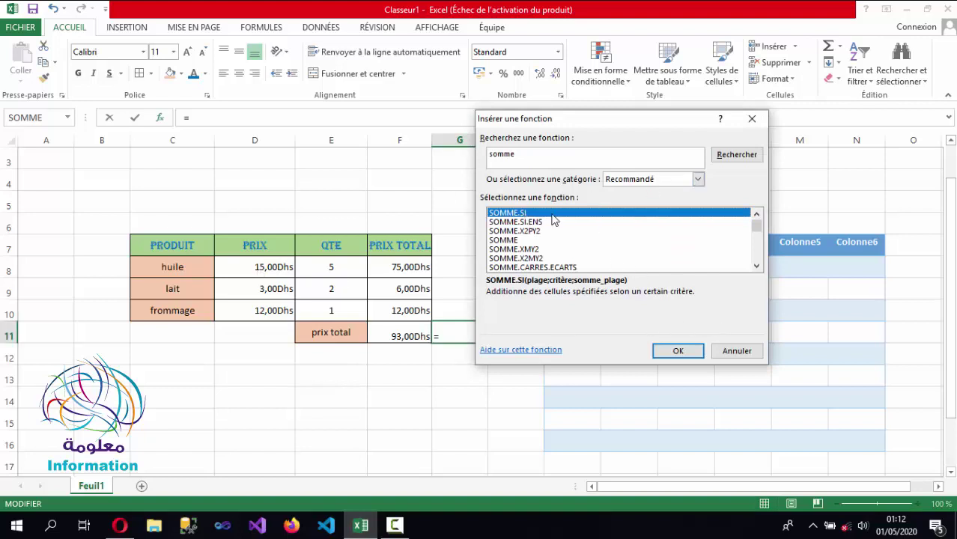
{"action": "left_click", "coordinate": [513, 241]}
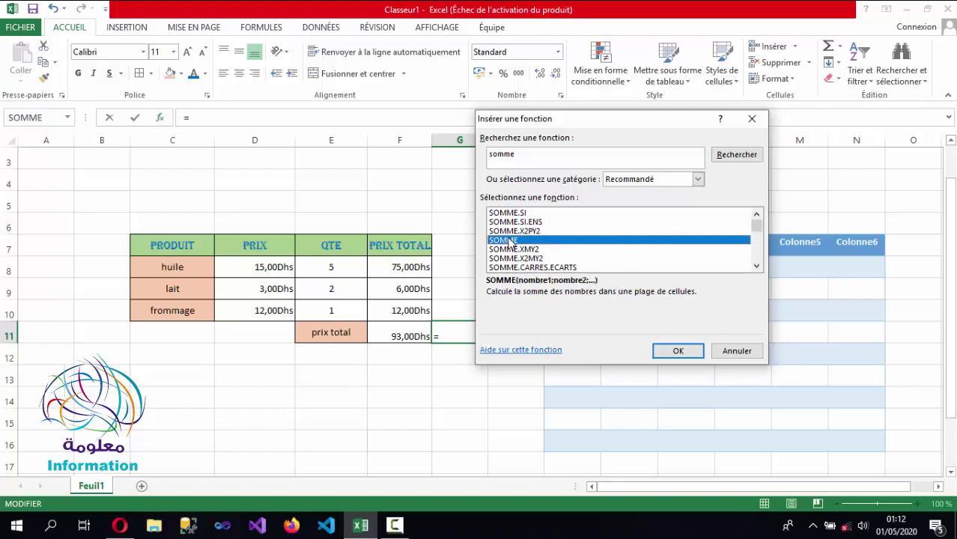
{"action": "left_click", "coordinate": [697, 180]}
{"action": "left_click", "coordinate": [637, 196]}
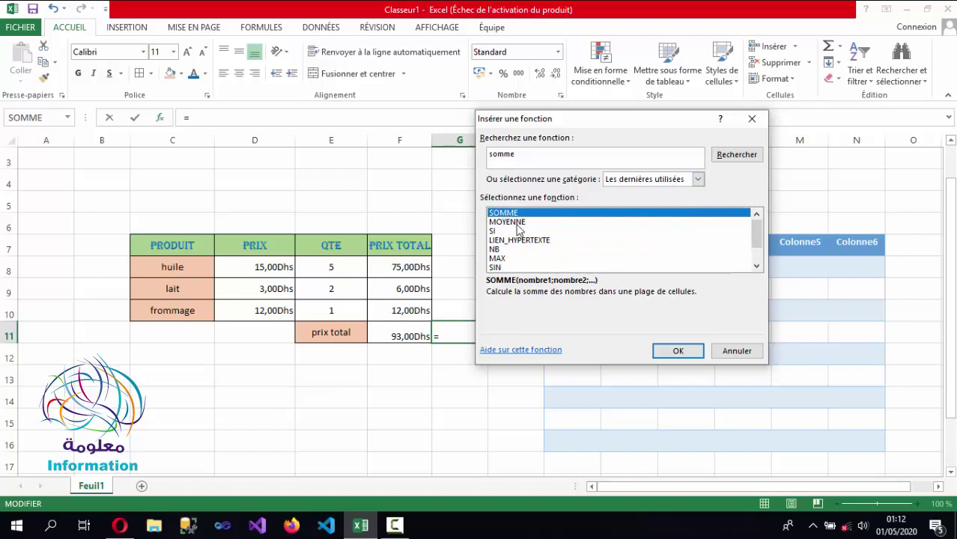
{"action": "left_click", "coordinate": [679, 351]}
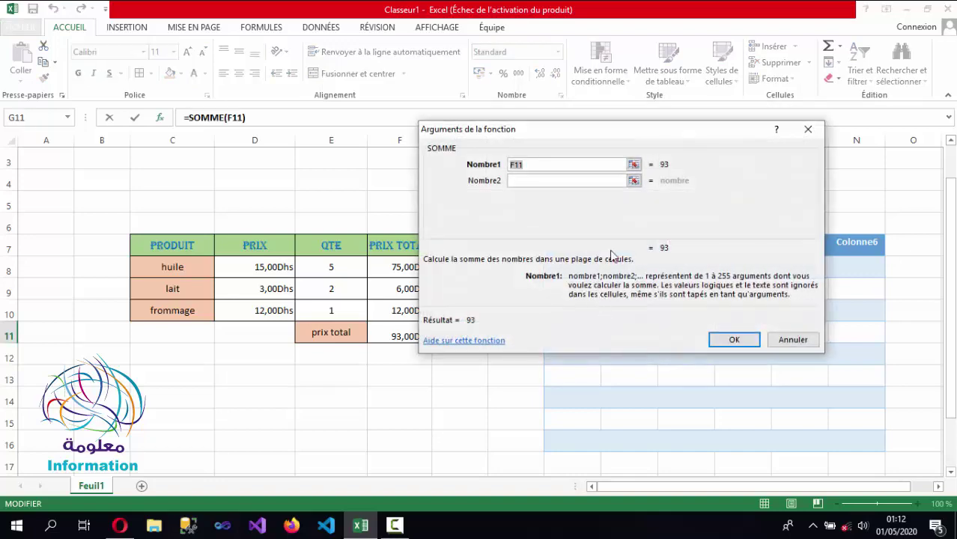
Set SOMME's Nombre1 to F8:F10 and confirm, giving 93,00Dhs in G11
{"action": "left_click_drag", "start_coordinate": [588, 132], "coordinate": [727, 116]}
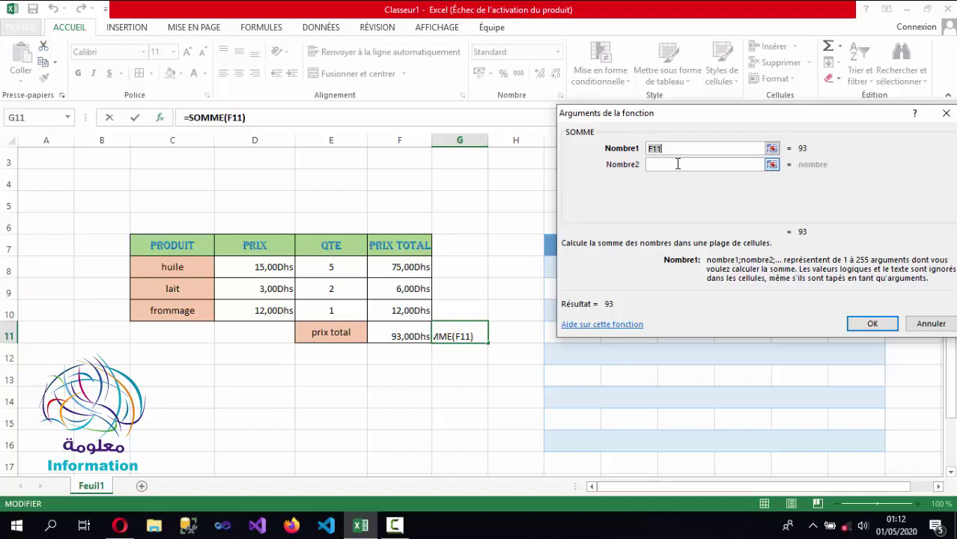
{"action": "left_click_drag", "start_coordinate": [397, 266], "coordinate": [402, 303]}
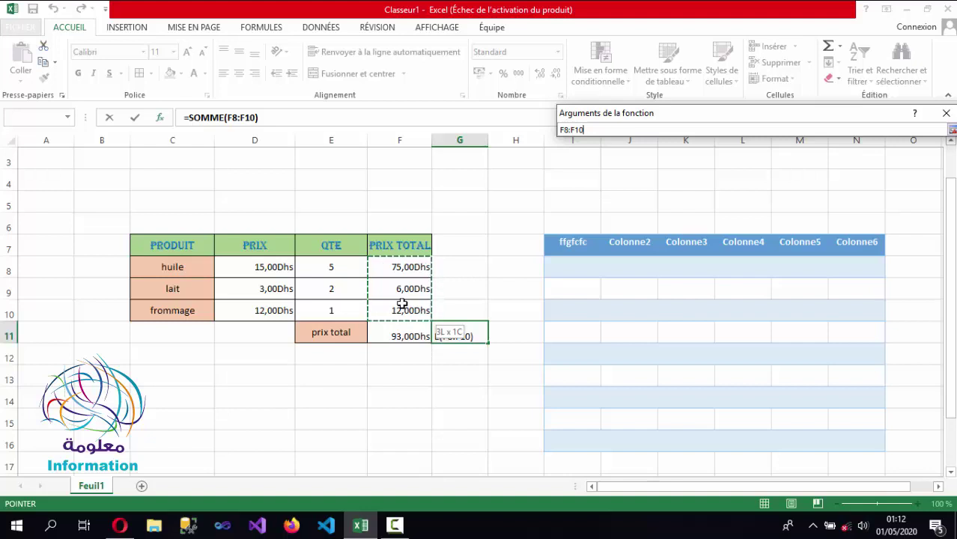
{"action": "left_click_drag", "start_coordinate": [402, 303], "coordinate": [402, 303]}
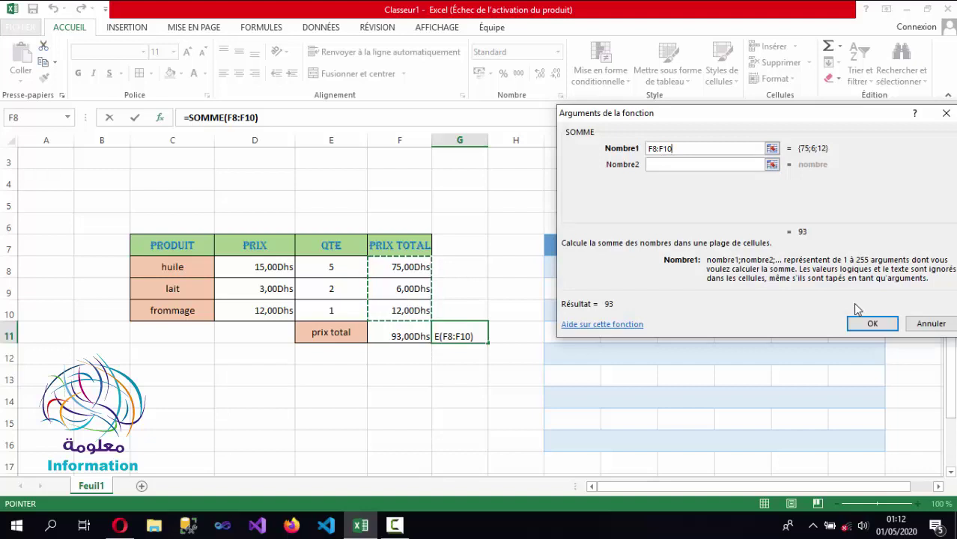
{"action": "left_click", "coordinate": [873, 324]}
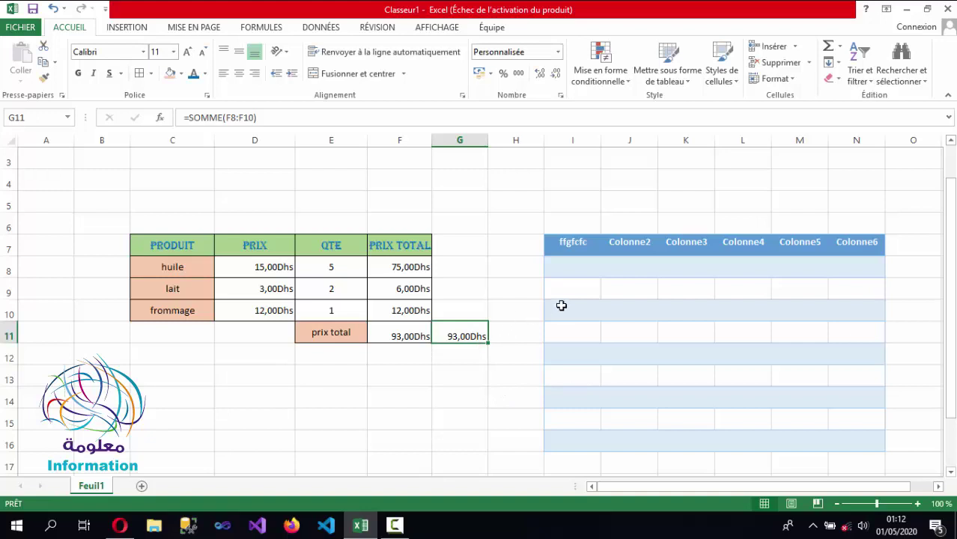
Put an AutoSum =SOMME(F8:F10) in H11, showing 93,00Dhs
{"action": "left_click", "coordinate": [842, 49]}
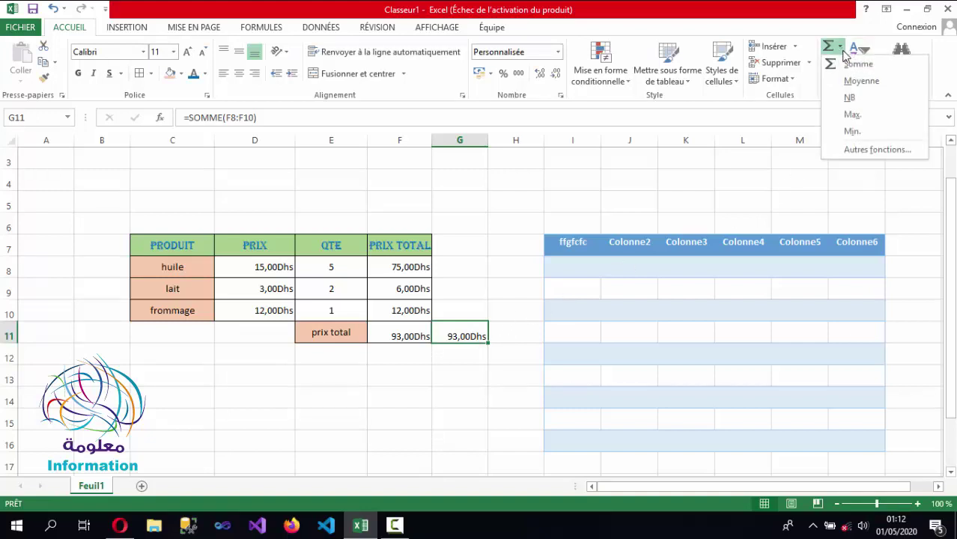
{"action": "left_click", "coordinate": [516, 329]}
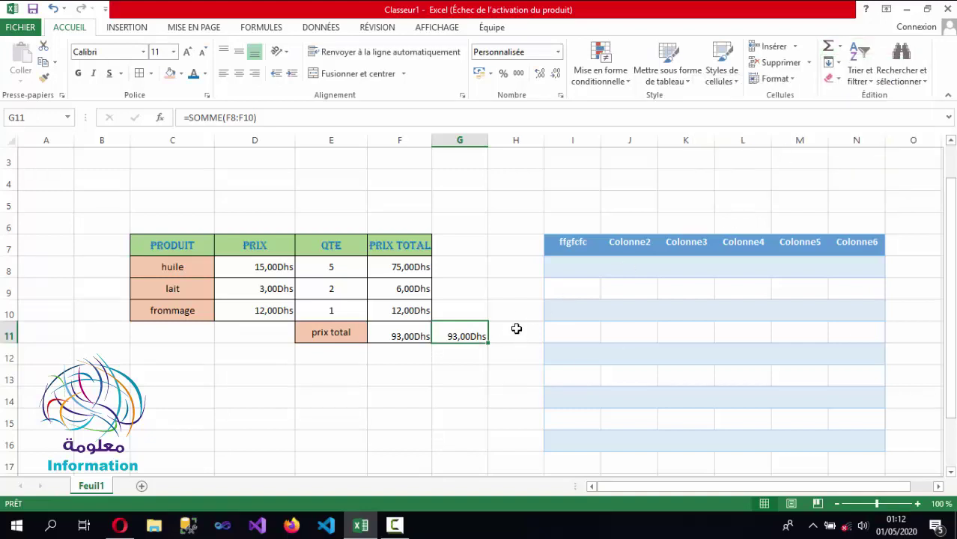
{"action": "left_click", "coordinate": [516, 328]}
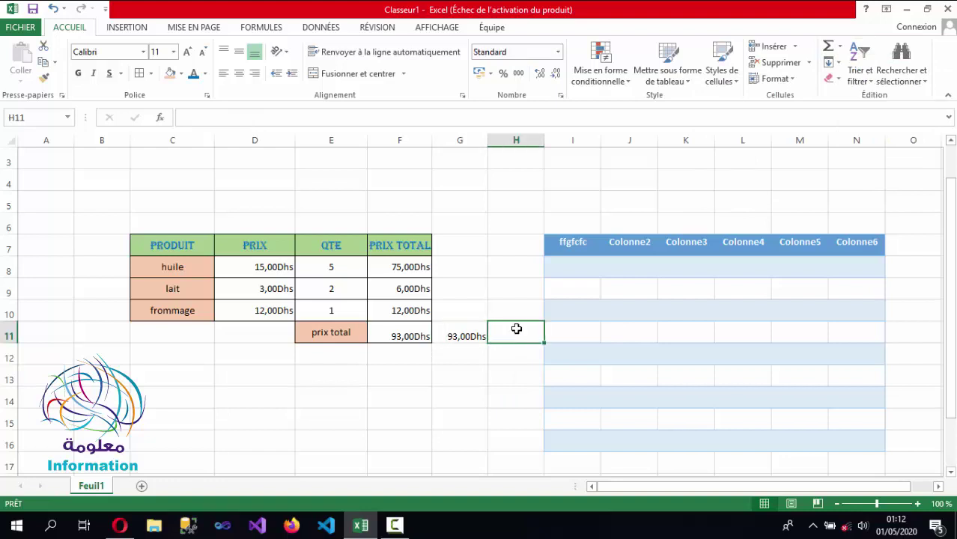
{"action": "left_click", "coordinate": [840, 46]}
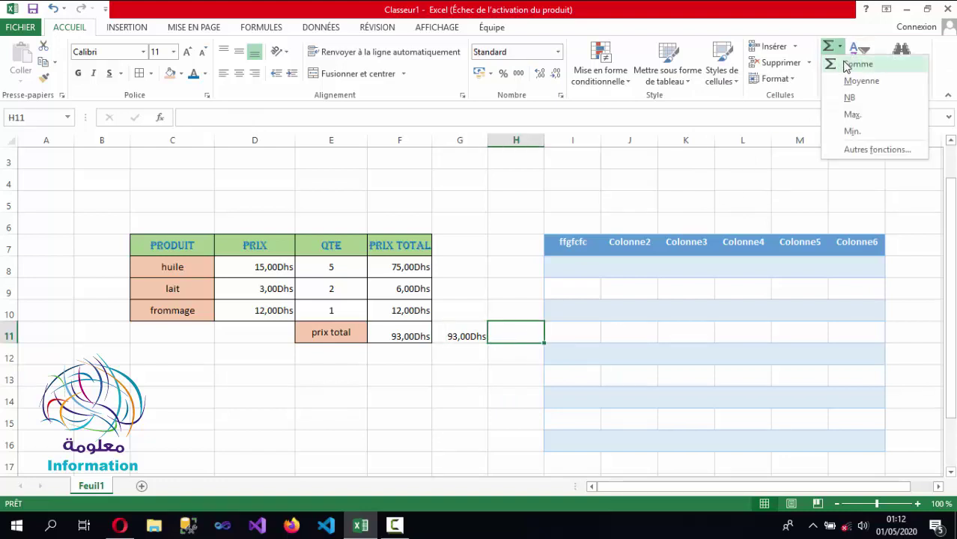
{"action": "left_click", "coordinate": [853, 64]}
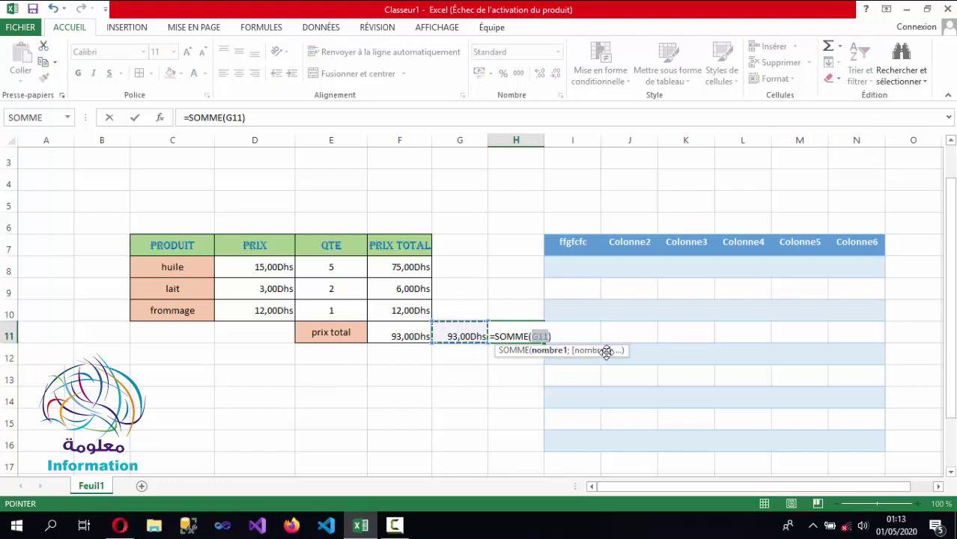
{"action": "left_click_drag", "start_coordinate": [399, 263], "coordinate": [405, 312]}
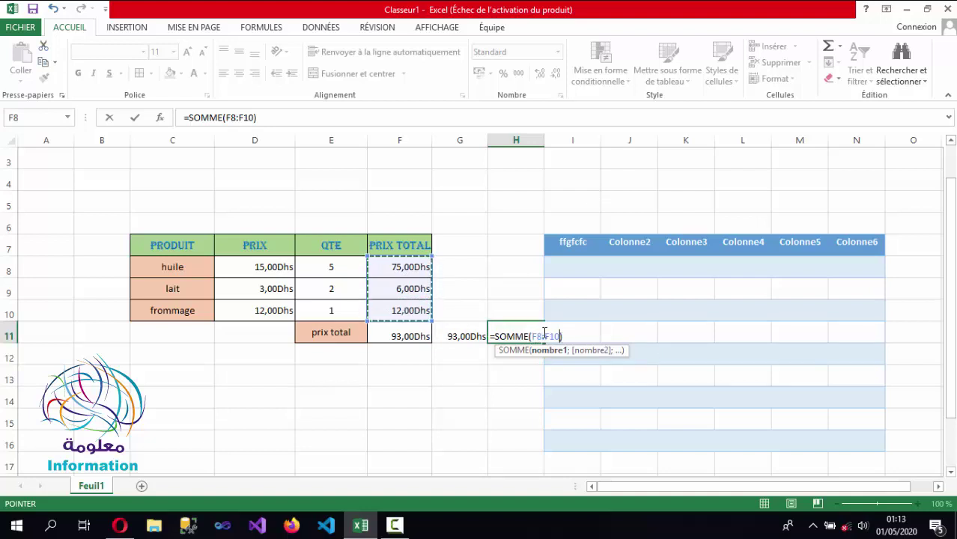
{"action": "key", "text": "Return"}
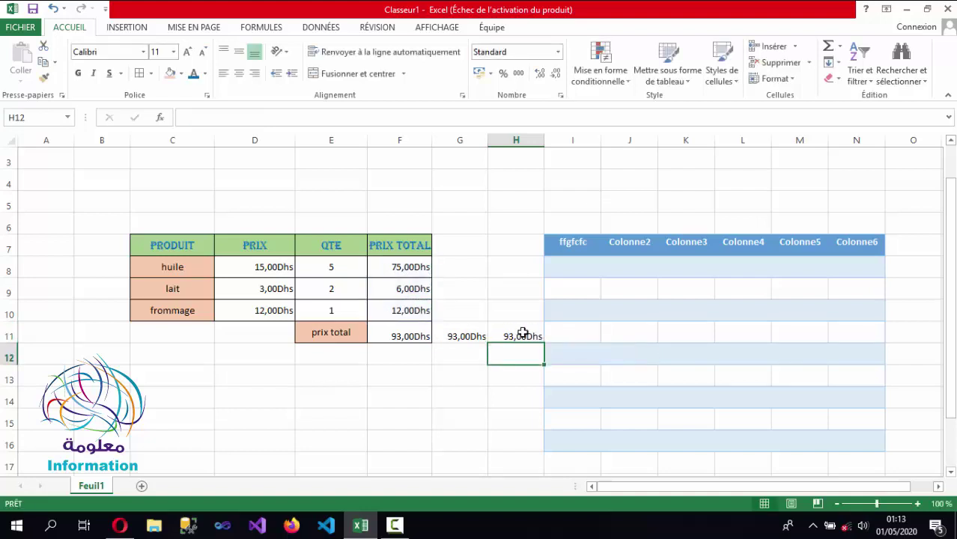